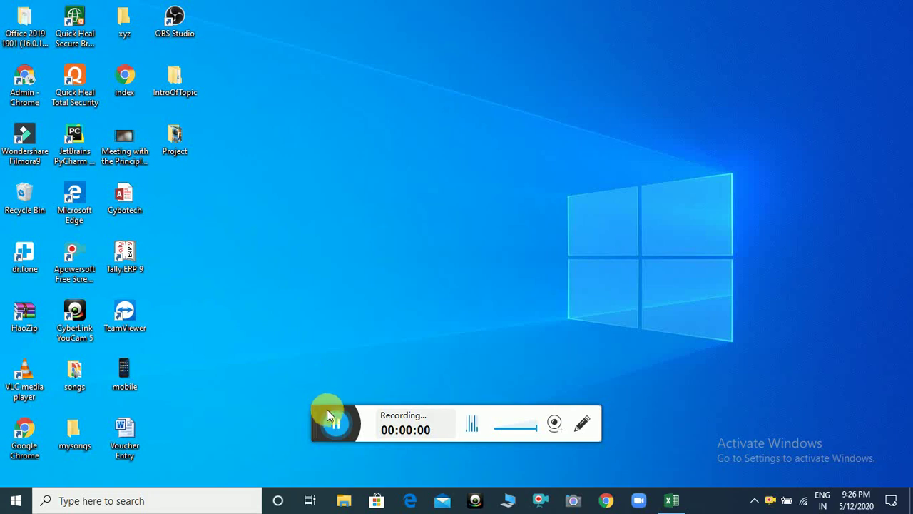
Bring the Calculator workbook window to the front from the Excel taskbar preview.
left_click_drag(323, 417, 69, 508)
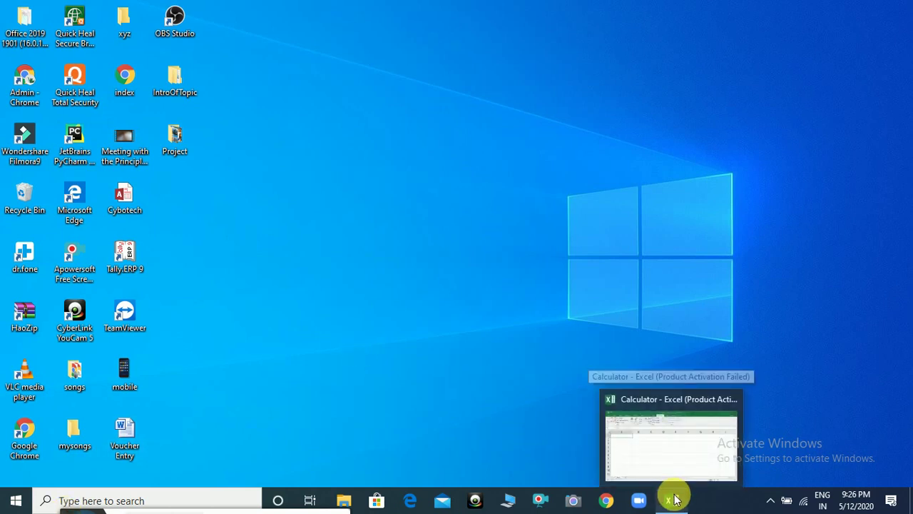
mouse_move(671, 500)
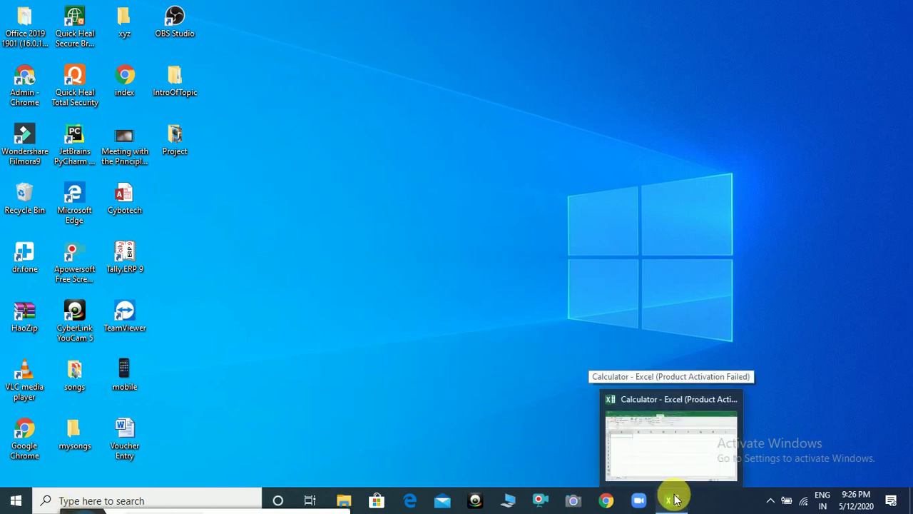
left_click(674, 500)
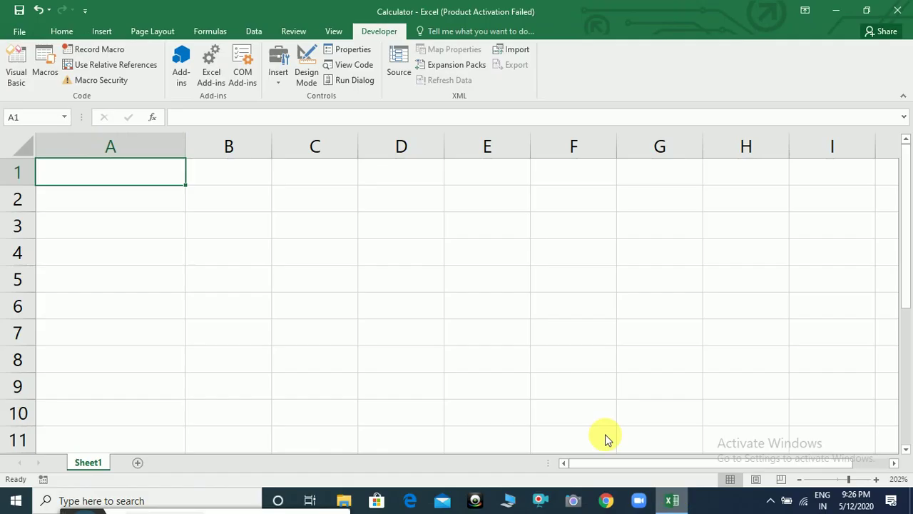
Run the mycalculator macro from the Macros list to show the My Calculator form.
left_click(44, 71)
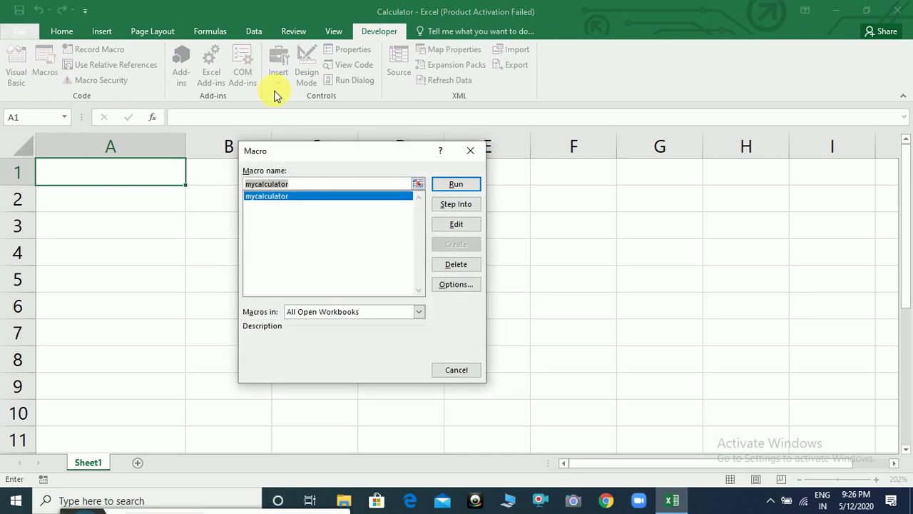
left_click(461, 186)
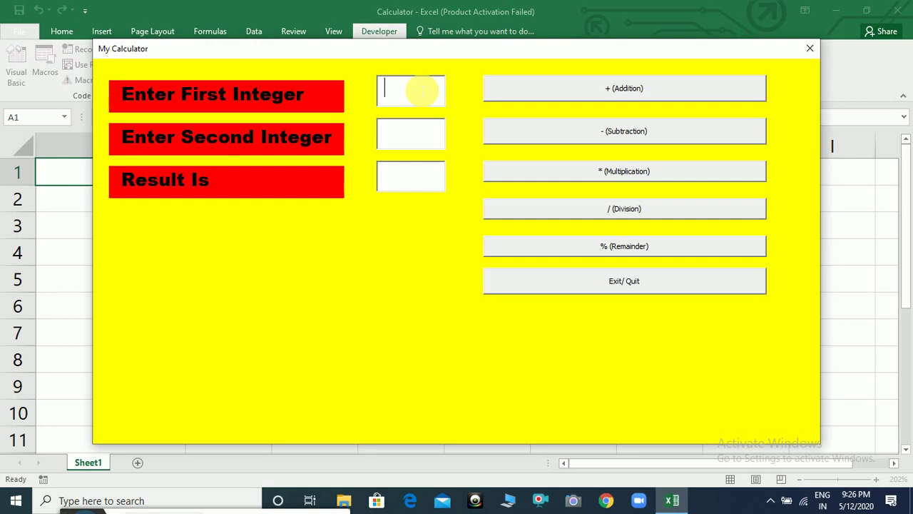
Enter 200 and 43 as the two integers and add them to get 243.
type("200")
left_click(416, 141)
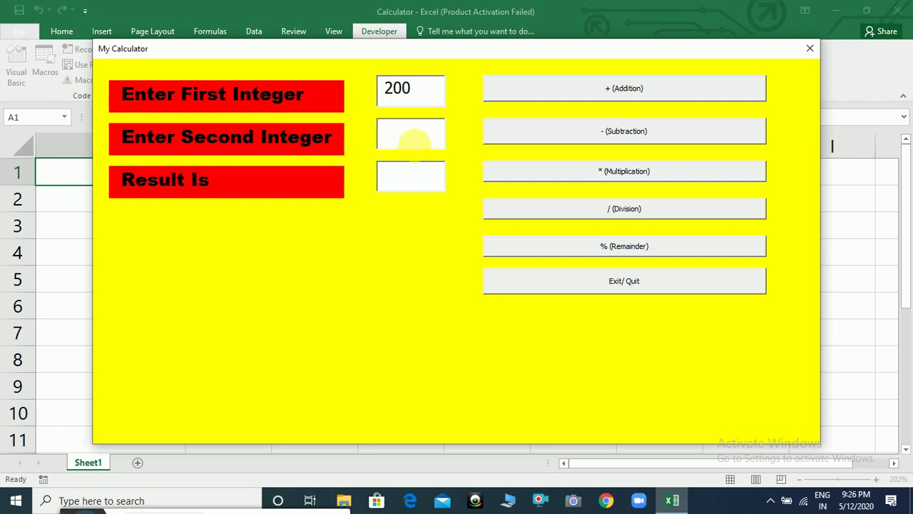
type("43")
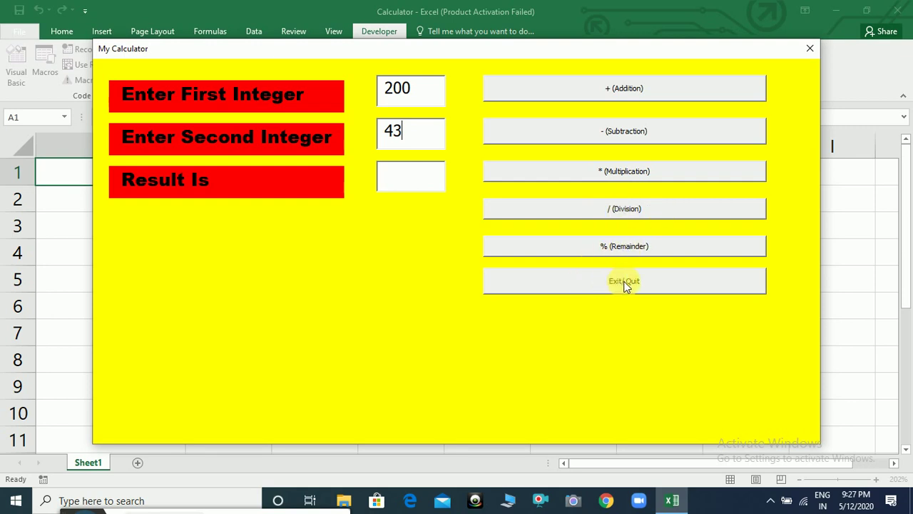
left_click(621, 89)
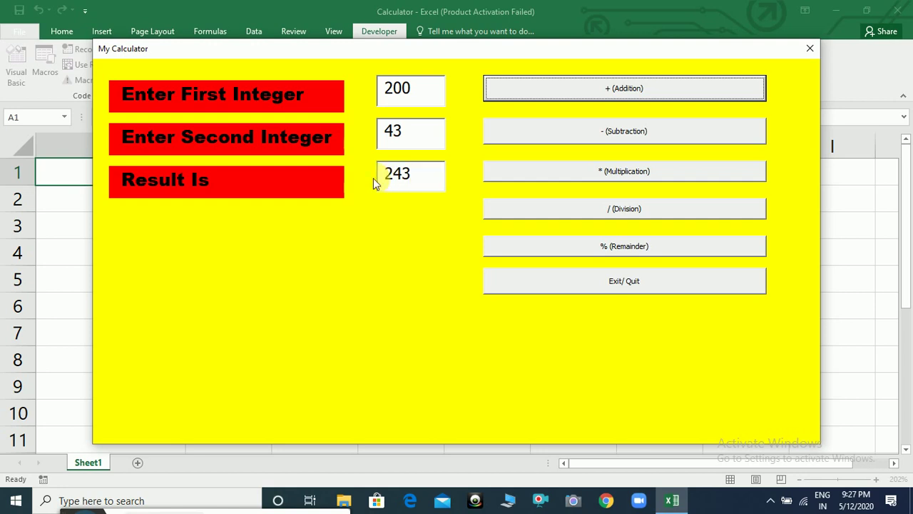
Apply subtraction, multiplication, division and remainder to 200 and 43, then exit the form.
left_click(561, 137)
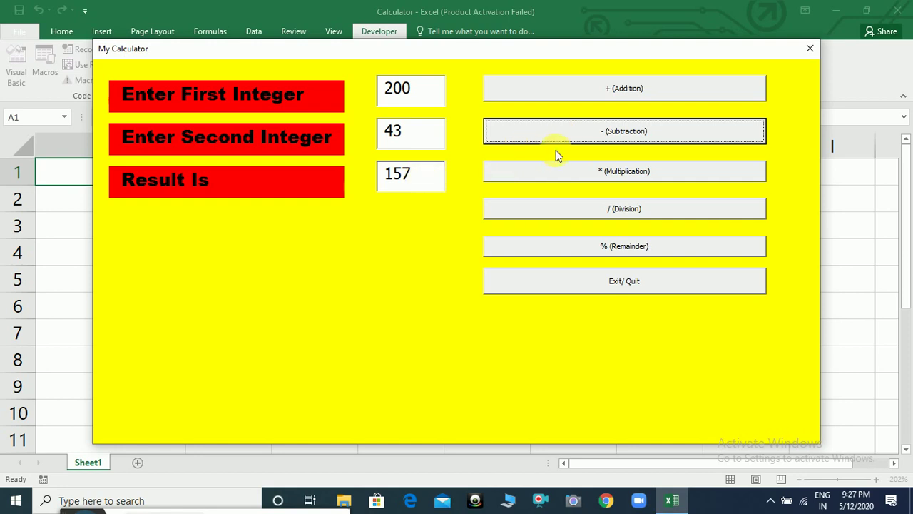
left_click(627, 169)
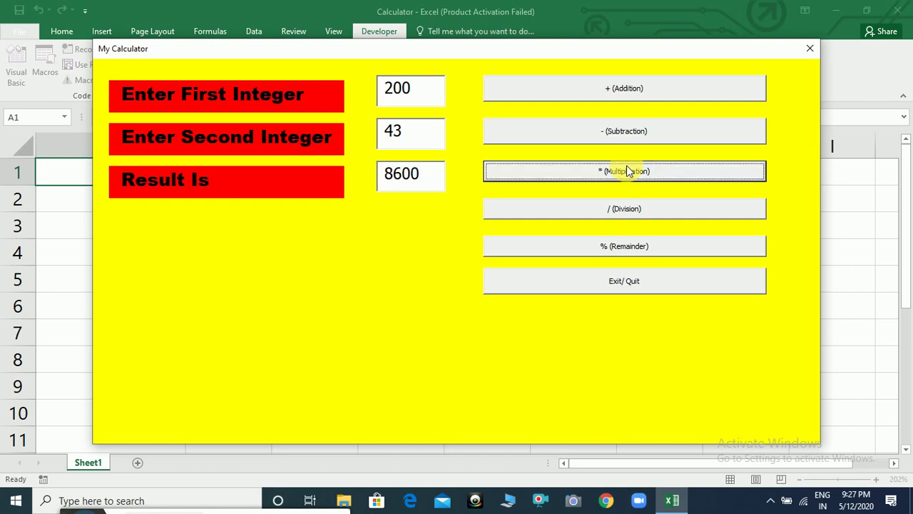
left_click(618, 210)
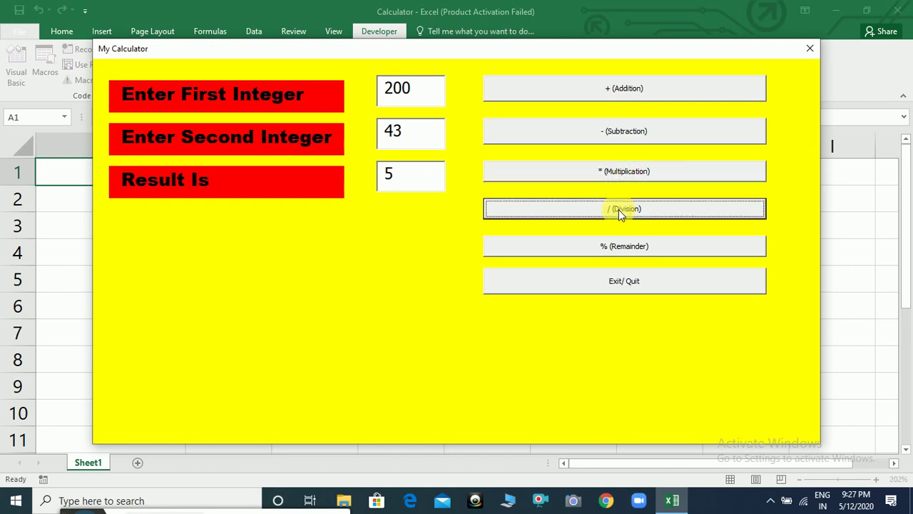
left_click(625, 246)
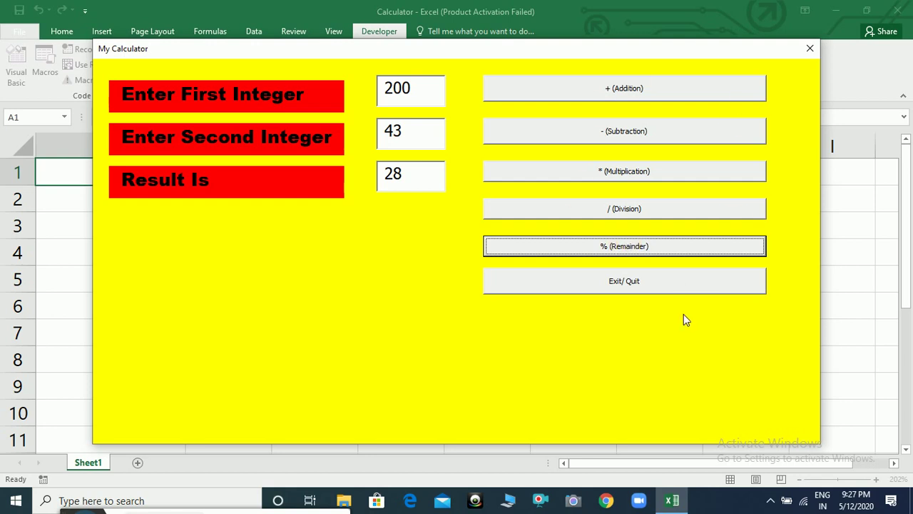
left_click(658, 280)
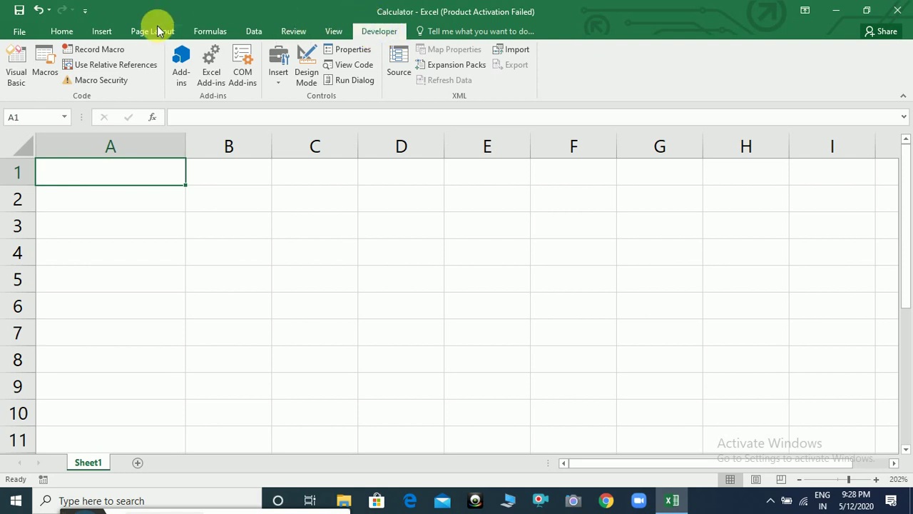
Uncheck the Developer tab in Excel Options' Customize Ribbon settings and confirm.
left_click(18, 34)
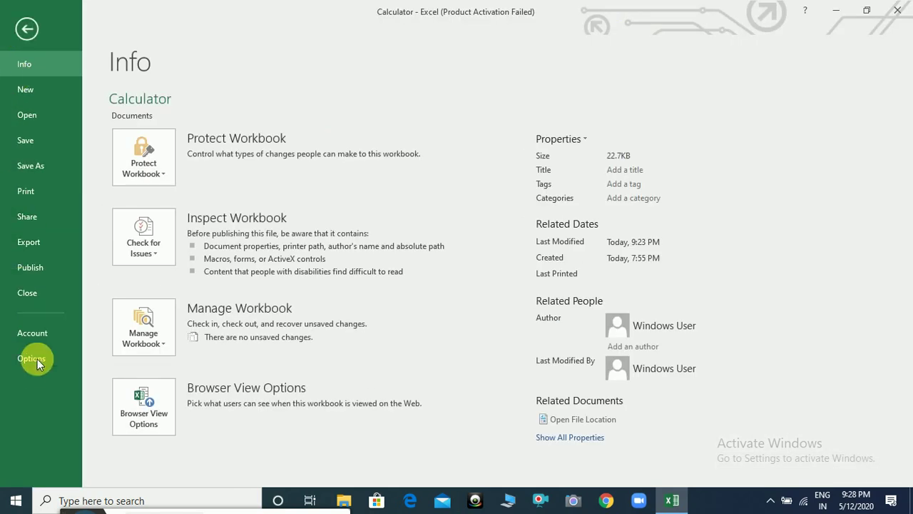
left_click(31, 359)
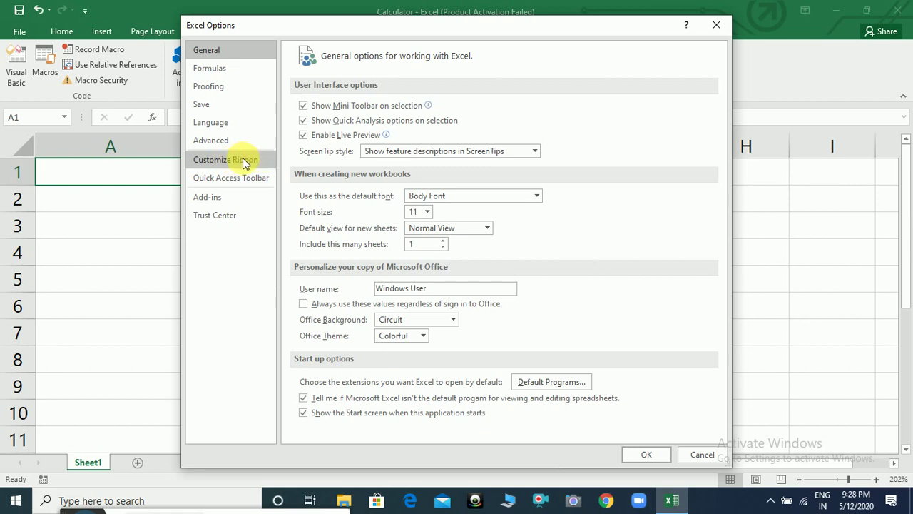
left_click(244, 164)
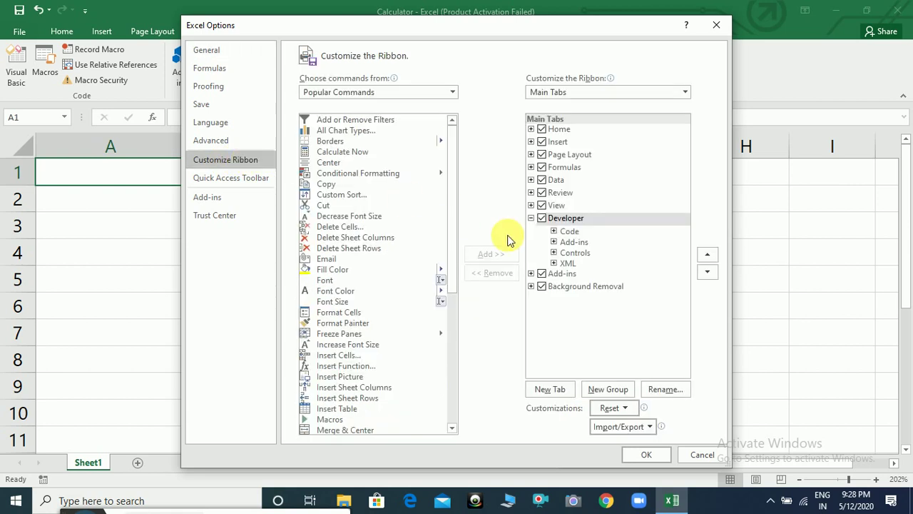
left_click(542, 219)
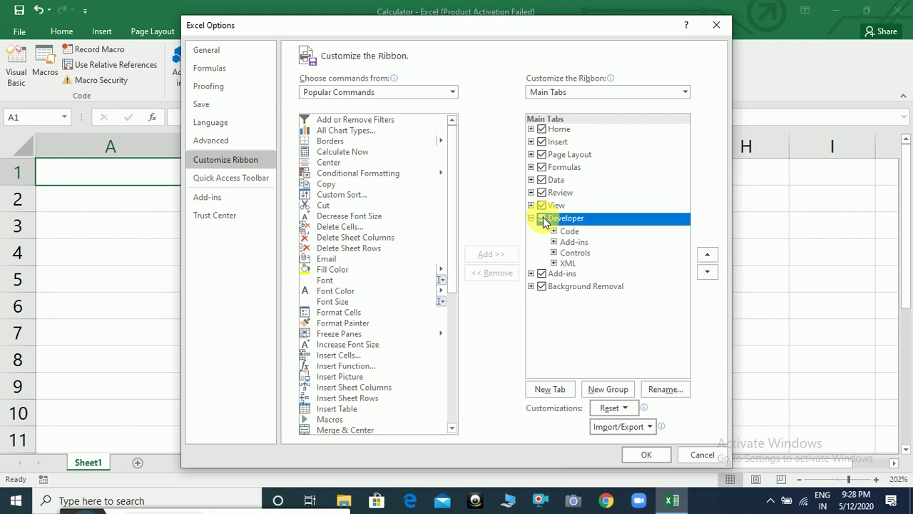
left_click(656, 457)
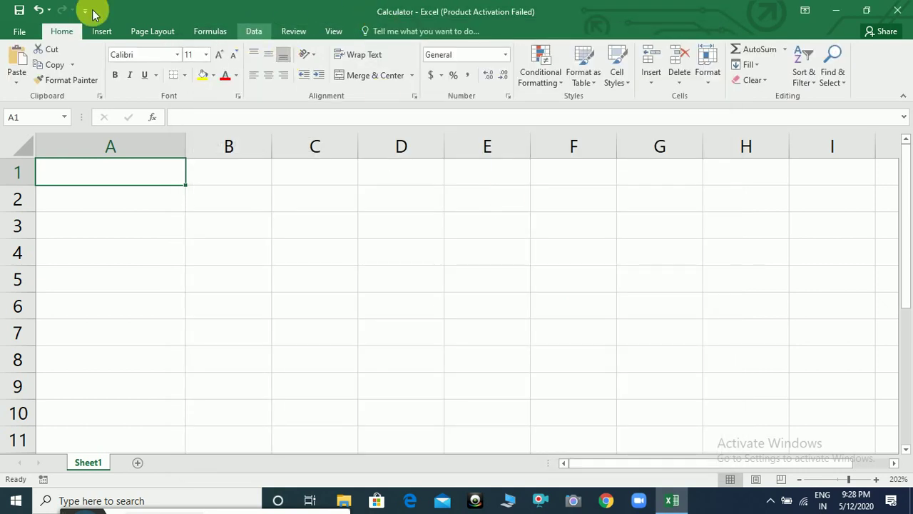
Re-enable the Developer tab in Customize Ribbon and switch to it.
left_click(19, 33)
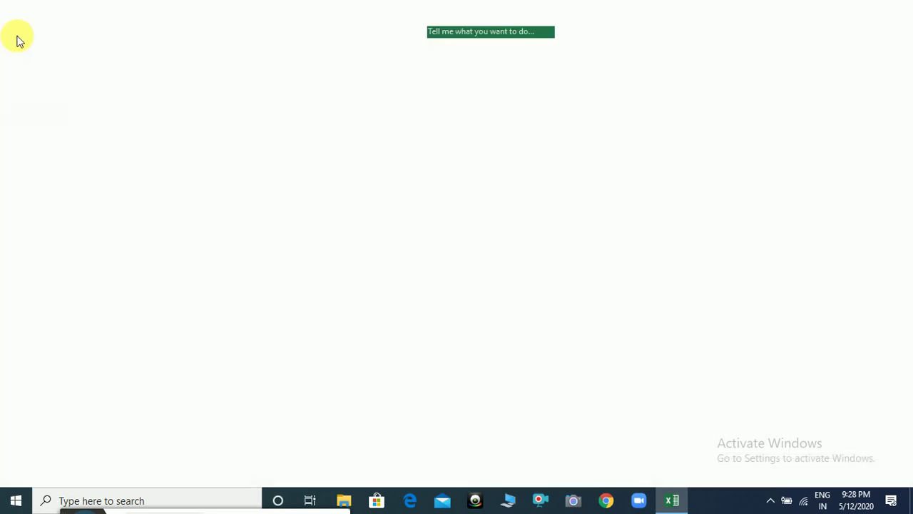
left_click(32, 358)
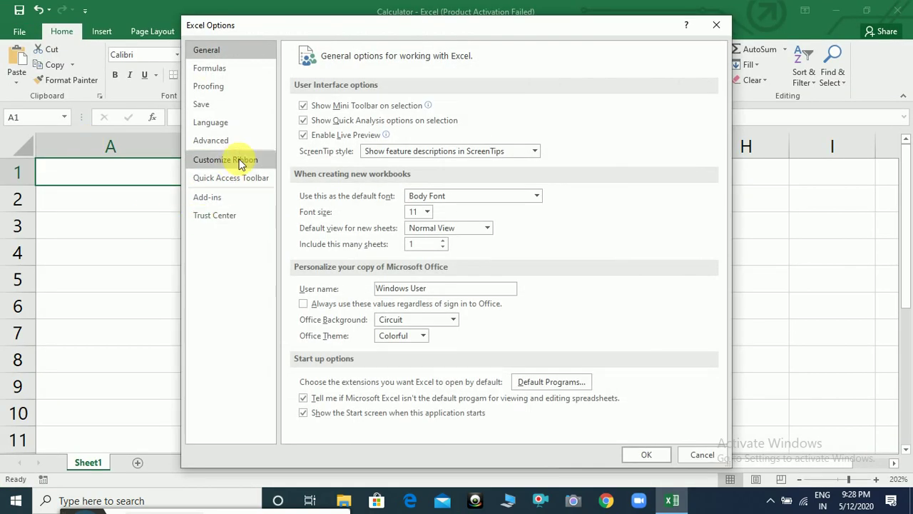
left_click(239, 164)
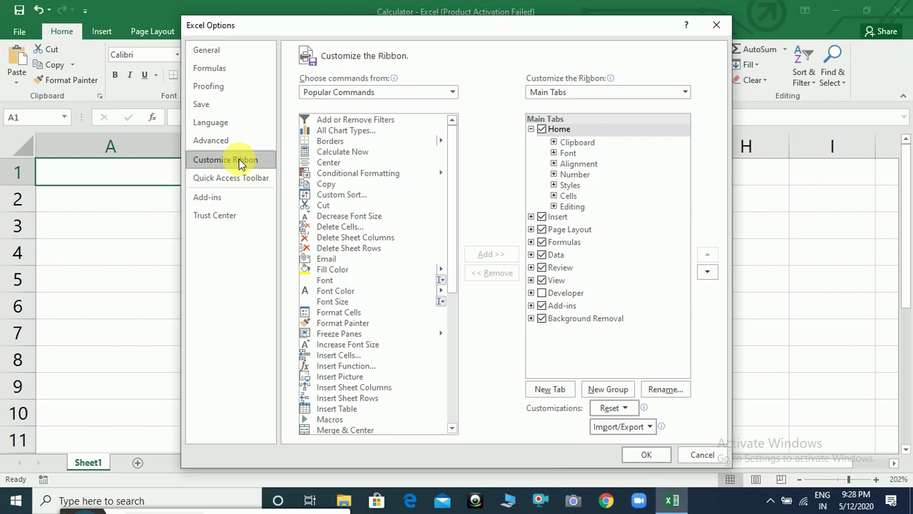
left_click(542, 294)
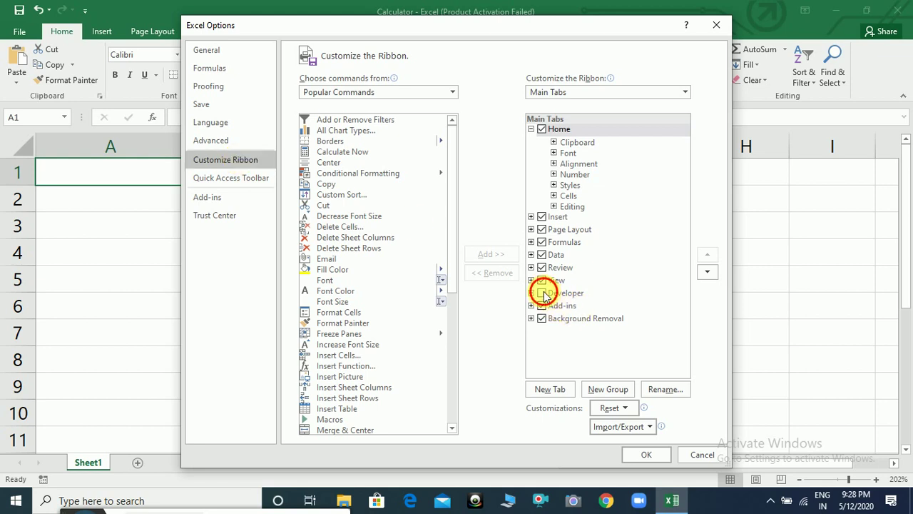
left_click(645, 454)
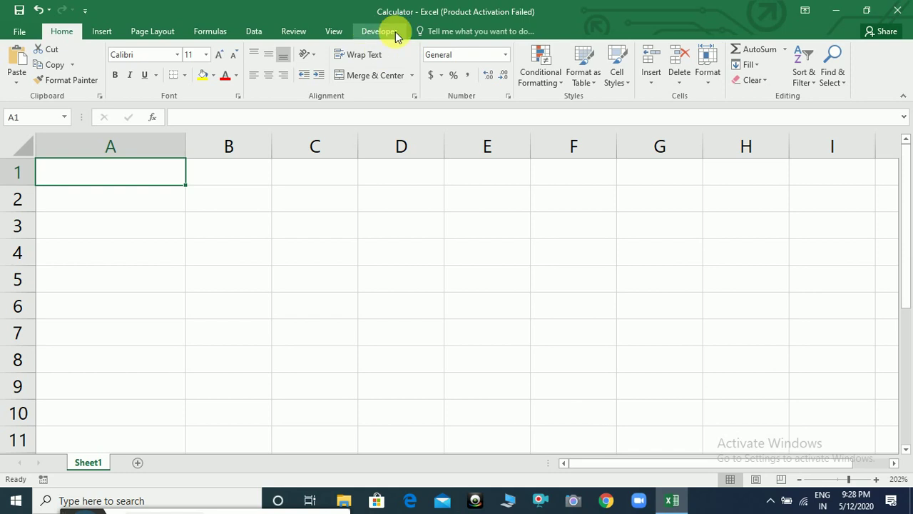
left_click(395, 32)
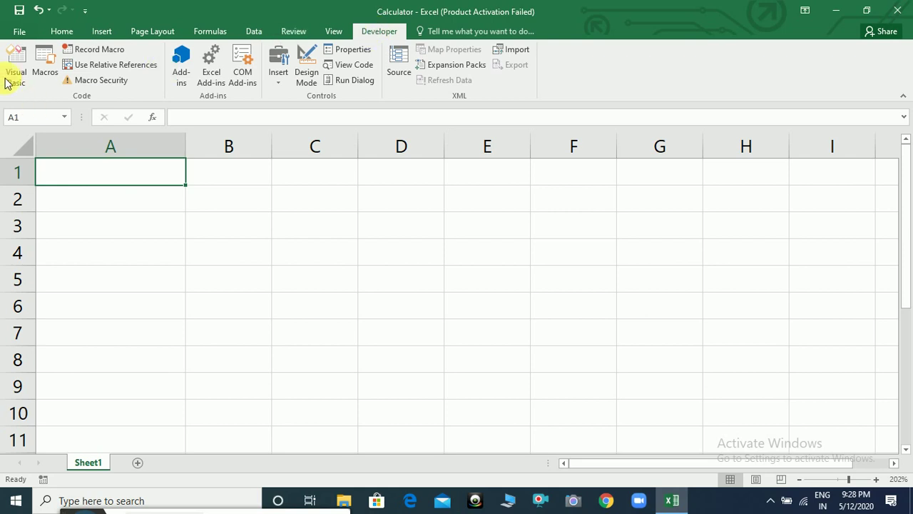
Open the VBA editor and test-run the mycalculator macro from UserForm2.
left_click(10, 78)
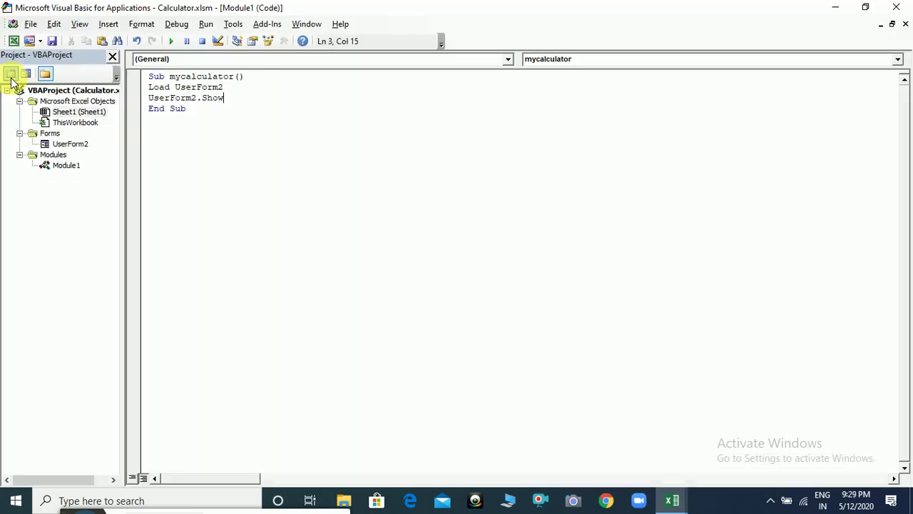
left_click(78, 144)
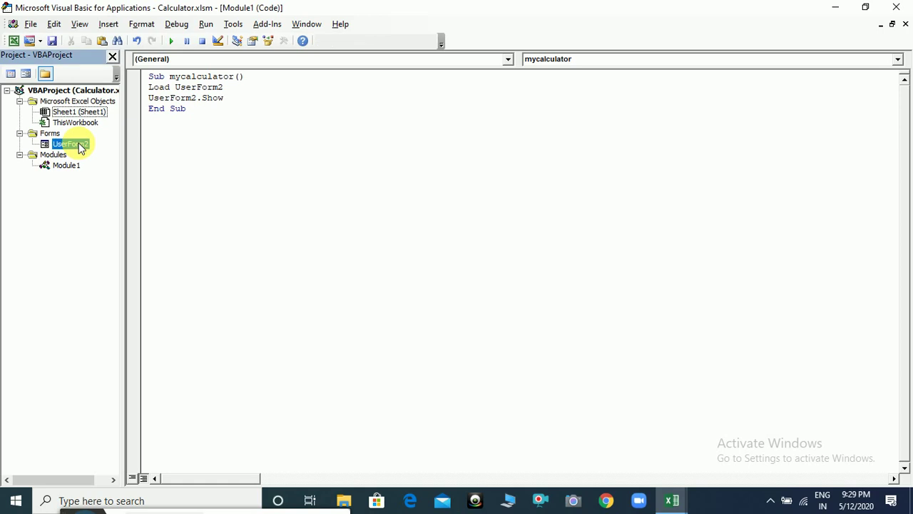
left_click(169, 41)
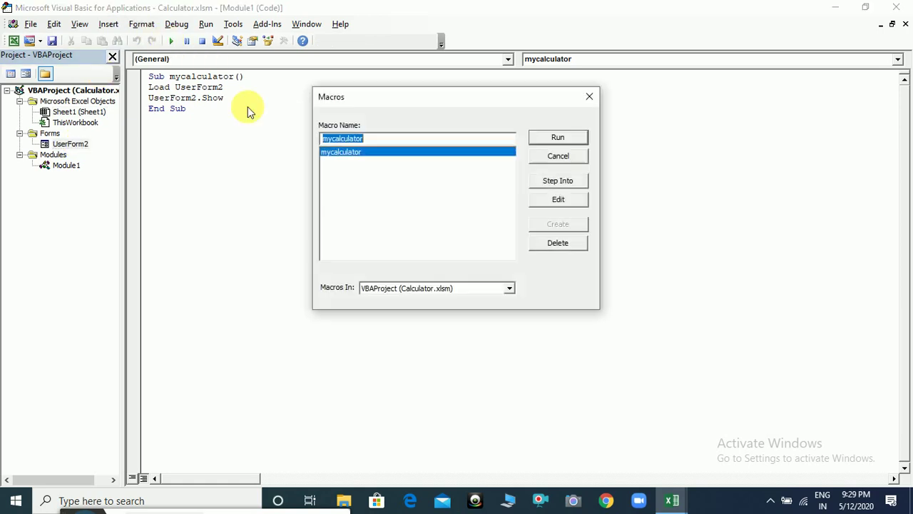
left_click(552, 137)
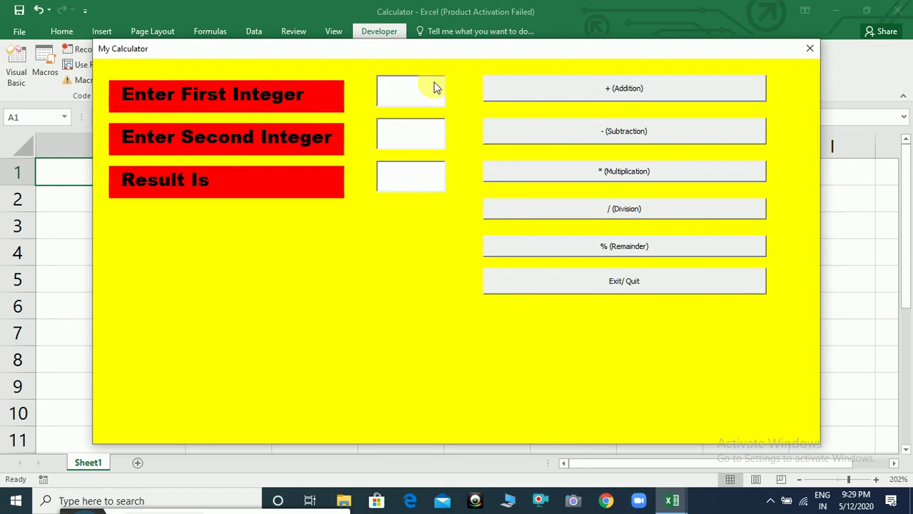
Close the running calculator form and the UserForm2 and Module1 windows.
left_click(811, 52)
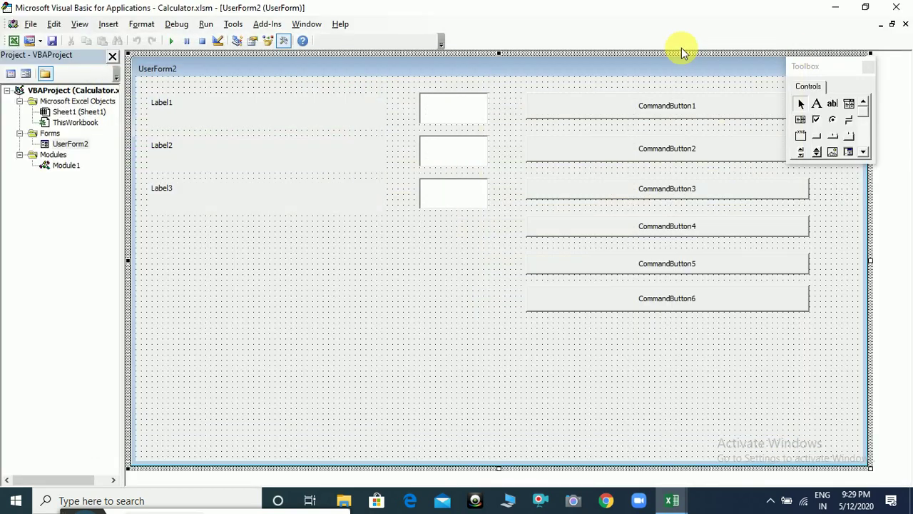
left_click(906, 24)
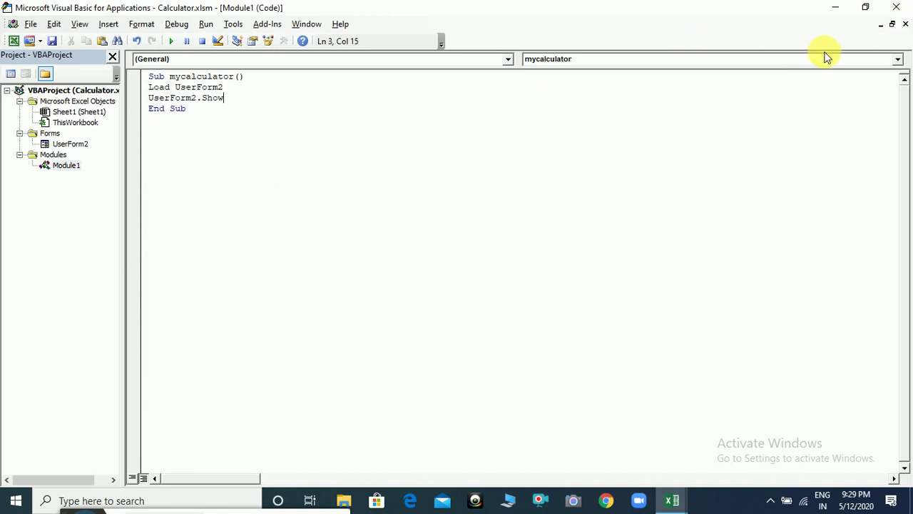
left_click(905, 24)
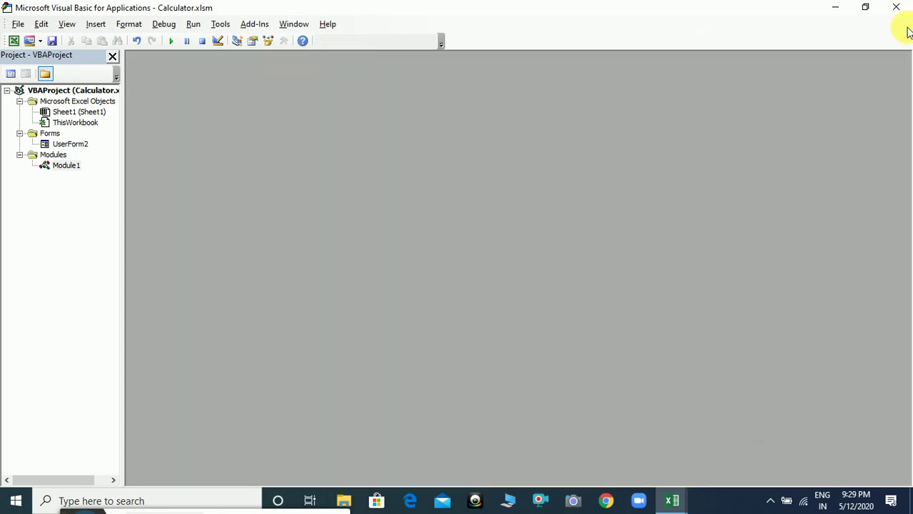
Close Project Explorer and insert a new UserForm1, hiding the Toolbox.
left_click(112, 56)
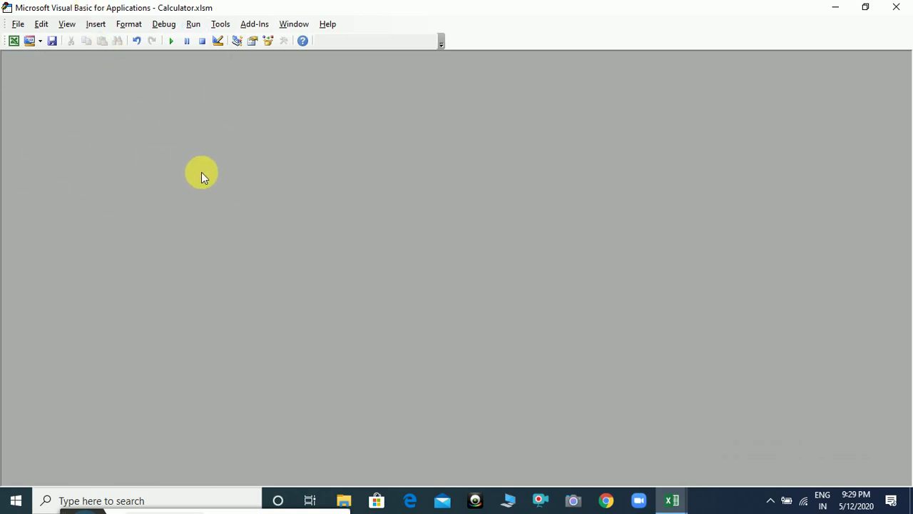
left_click(99, 25)
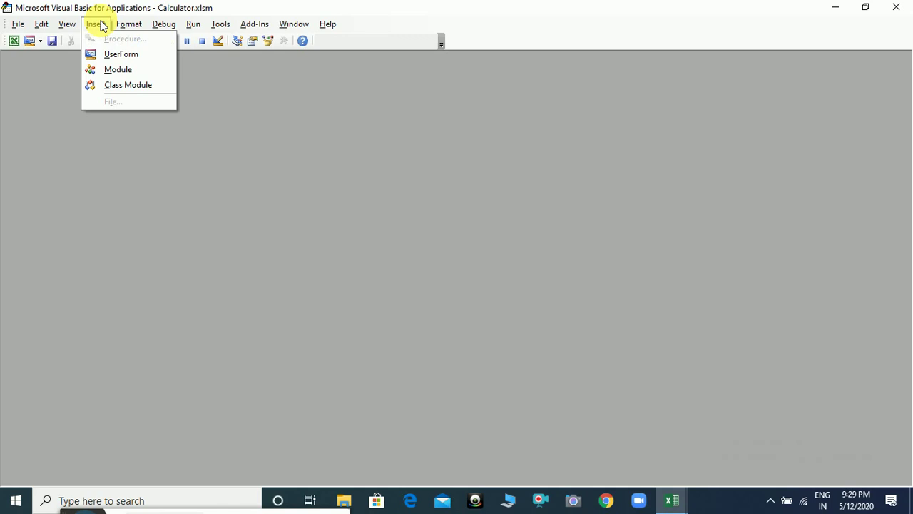
left_click(132, 55)
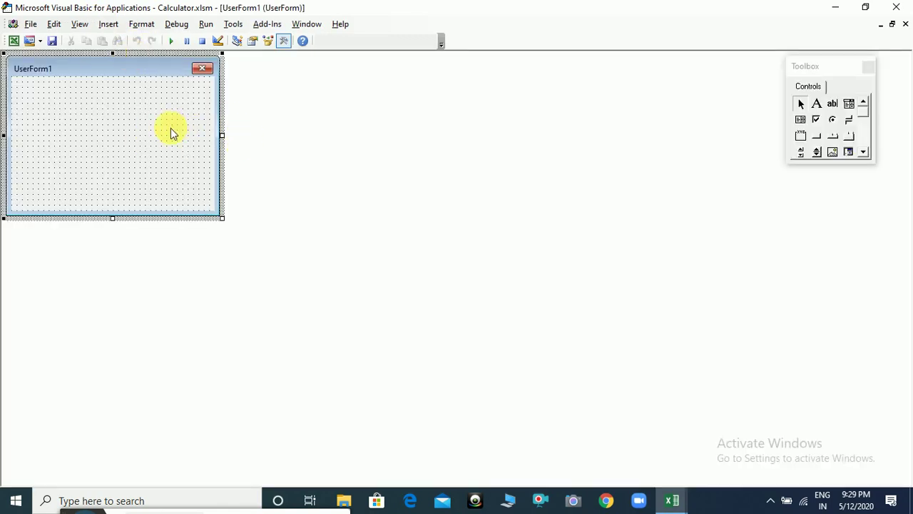
left_click(868, 69)
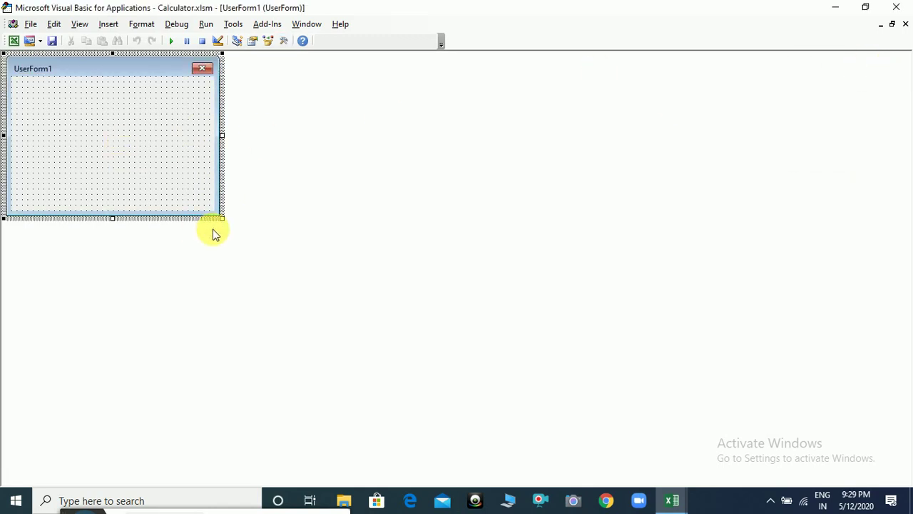
Enlarge UserForm1 wider and taller to fill the window, then show the Toolbox again.
left_click_drag(223, 218, 889, 360)
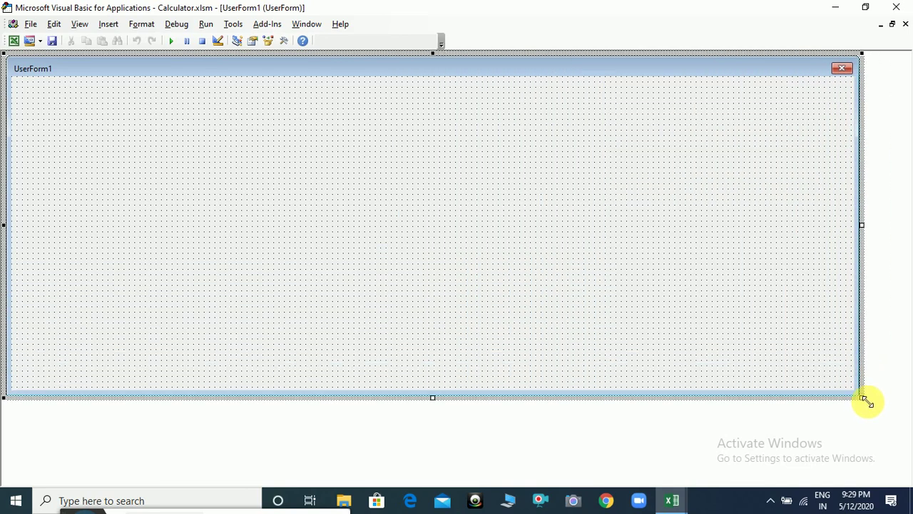
left_click_drag(889, 361, 897, 467)
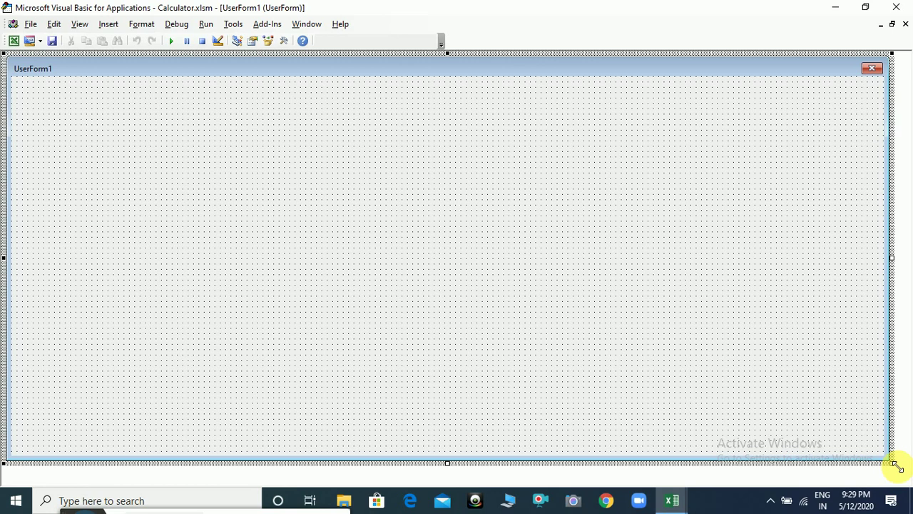
left_click(79, 24)
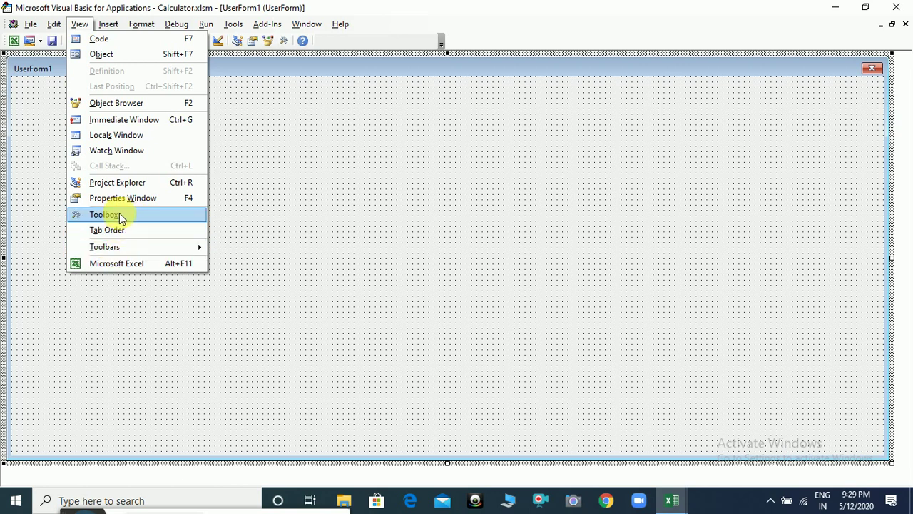
left_click(119, 215)
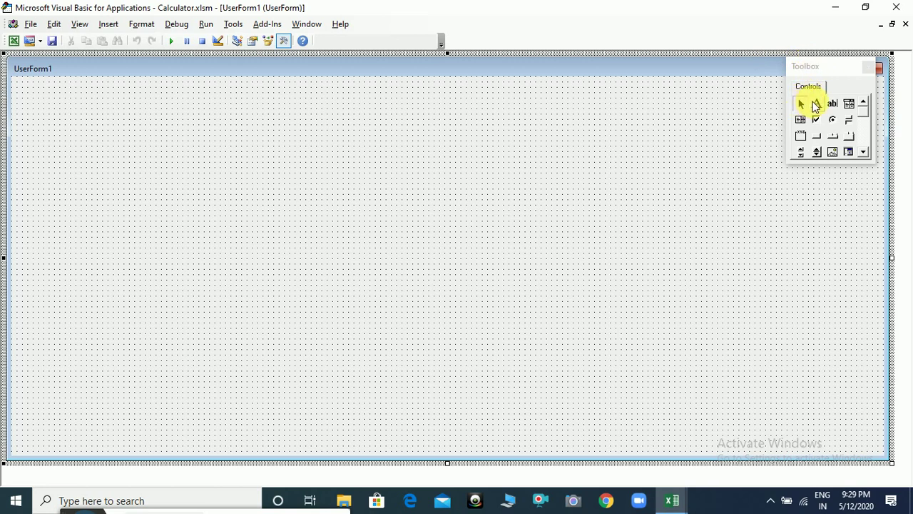
Draw three stacked labels, Label1, Label2 and Label3, down the form's left side.
left_click(818, 106)
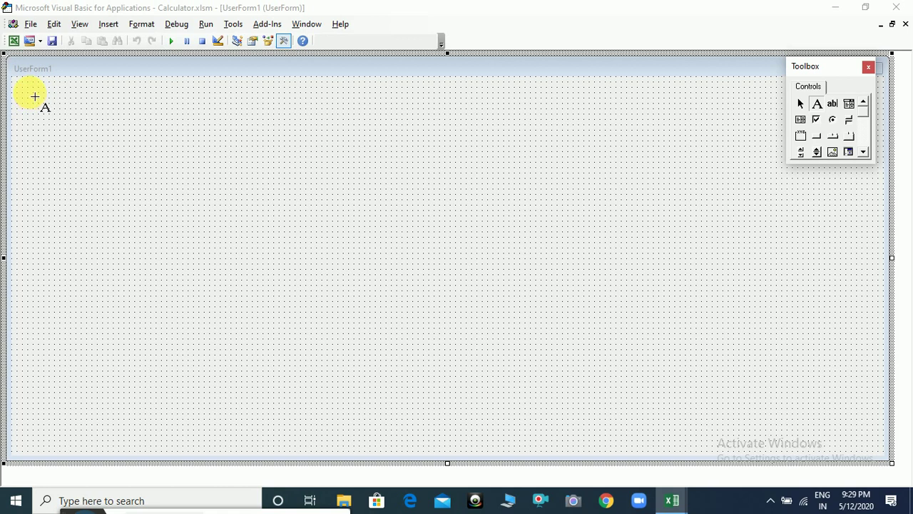
left_click_drag(34, 97, 255, 129)
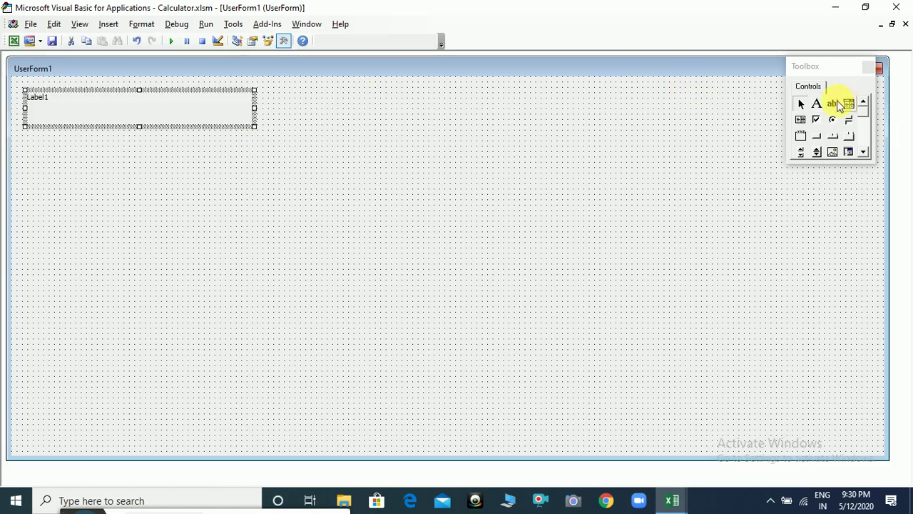
left_click(822, 105)
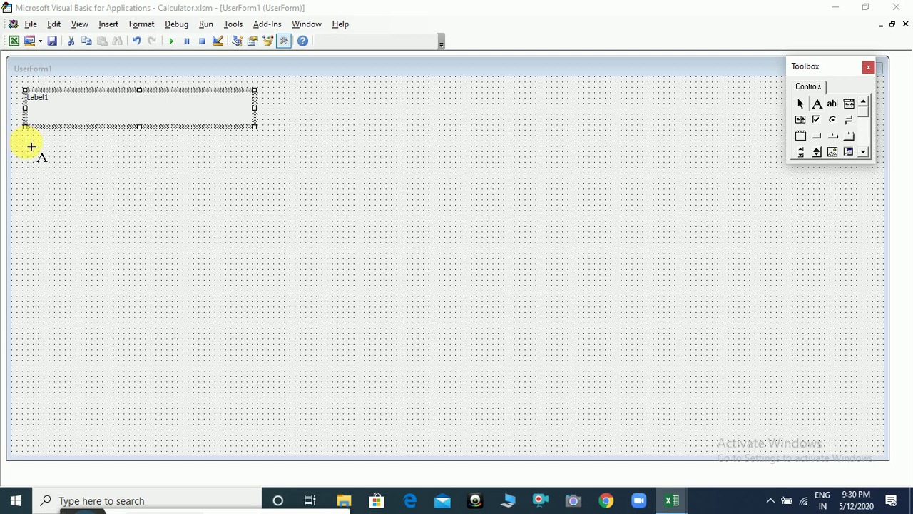
mouse_move(32, 146)
left_mouse_down()
mouse_move(230, 181)
mouse_move(255, 175)
left_mouse_up()
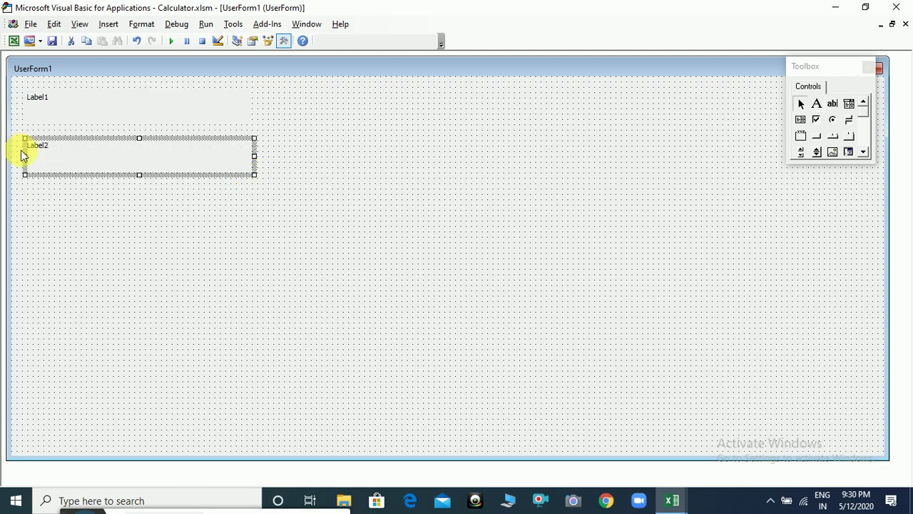
left_click(59, 281)
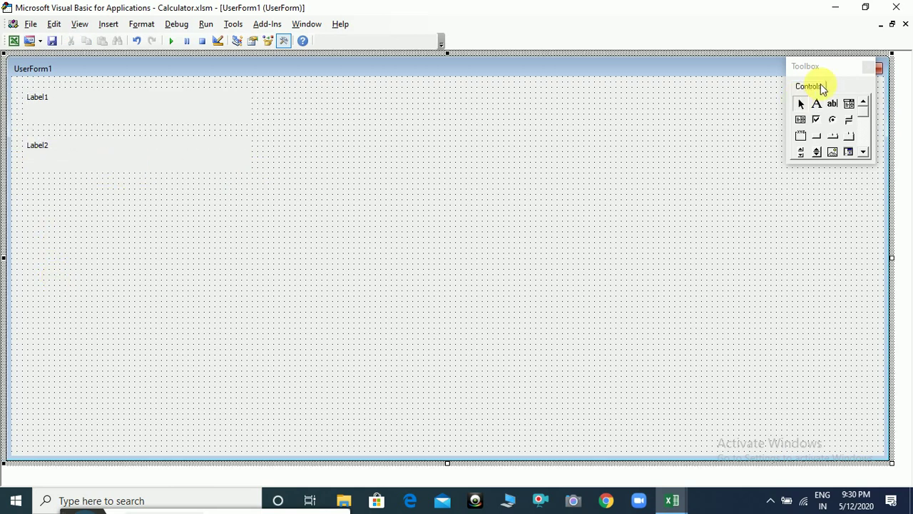
left_click(817, 105)
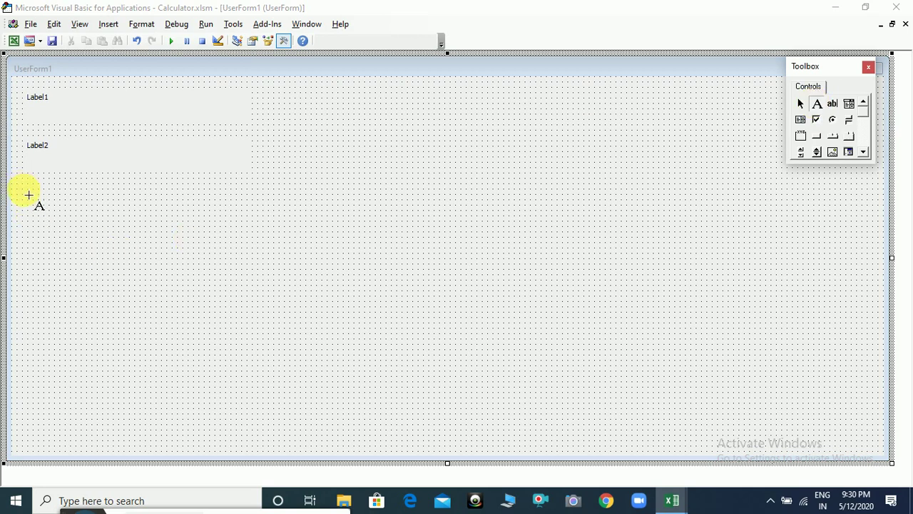
left_click_drag(30, 196, 261, 230)
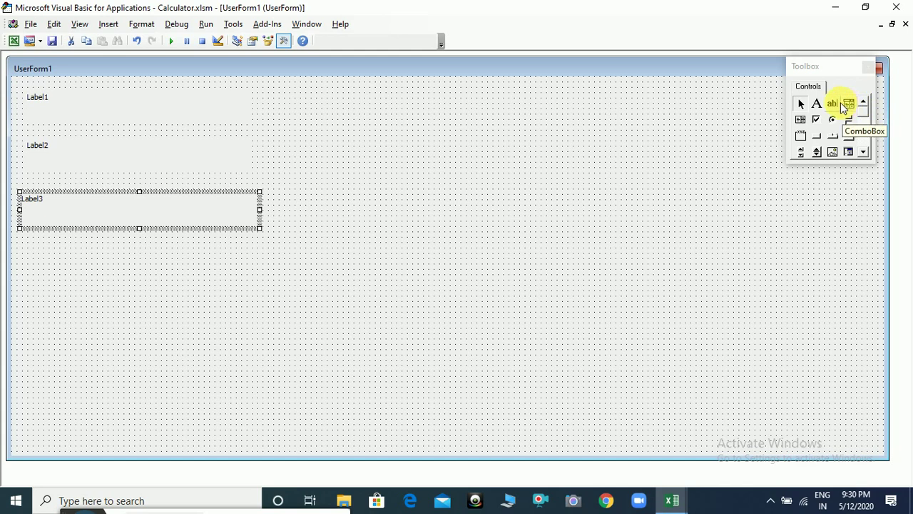
Draw text boxes beside Label1 and Label2, repositioning and resizing the second one.
left_click(833, 104)
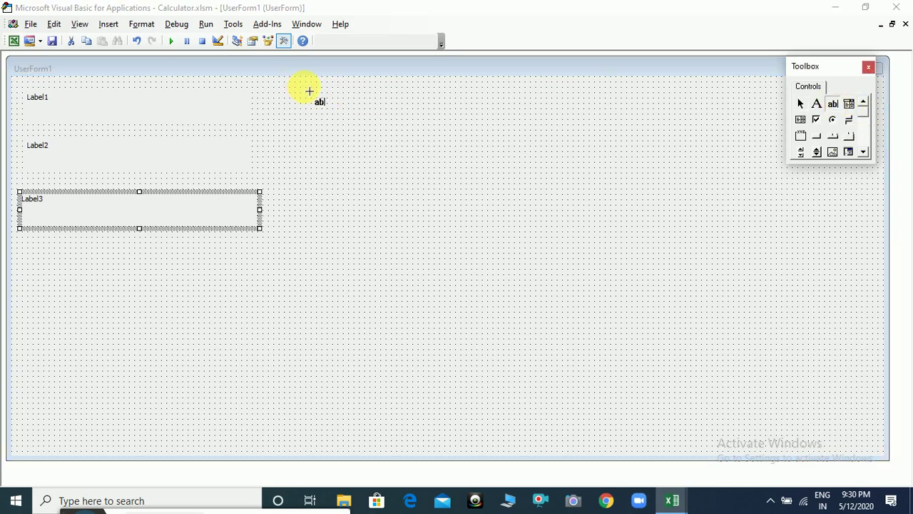
mouse_move(314, 87)
left_mouse_down()
mouse_move(425, 130)
mouse_move(393, 127)
left_mouse_up()
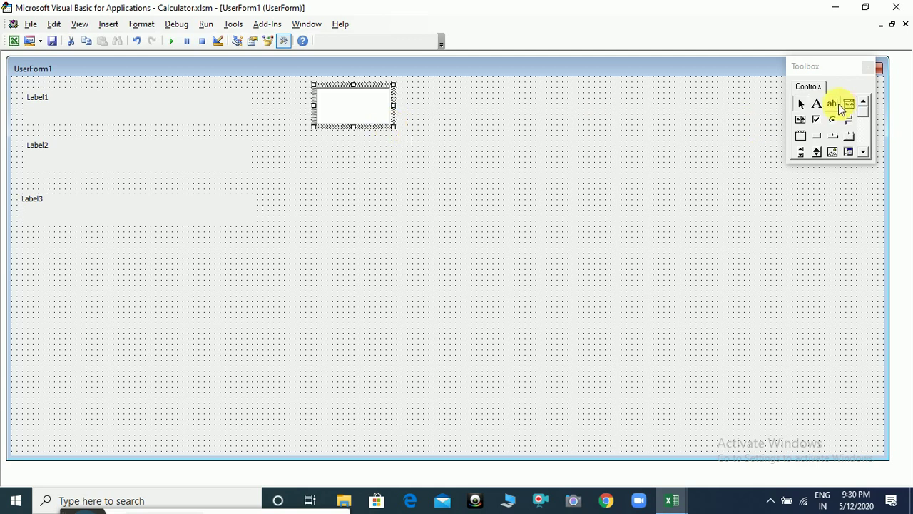
left_click(833, 104)
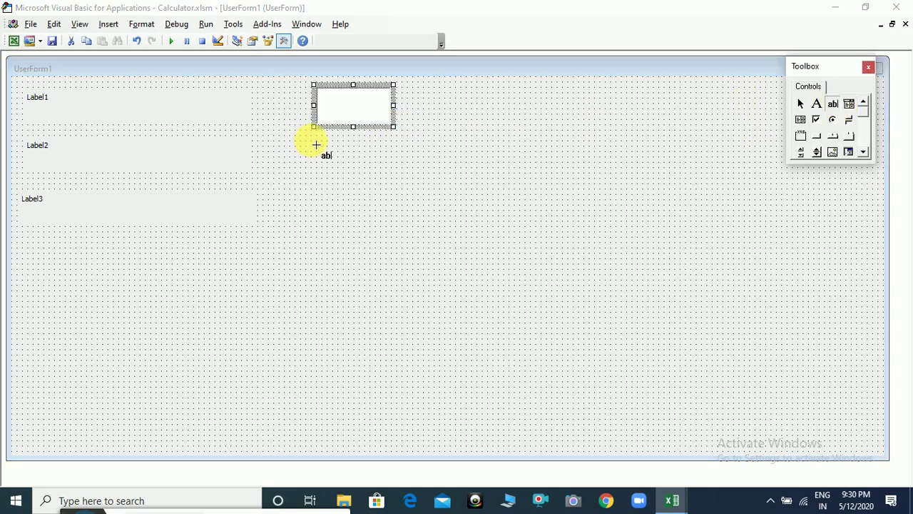
left_click_drag(320, 145, 398, 172)
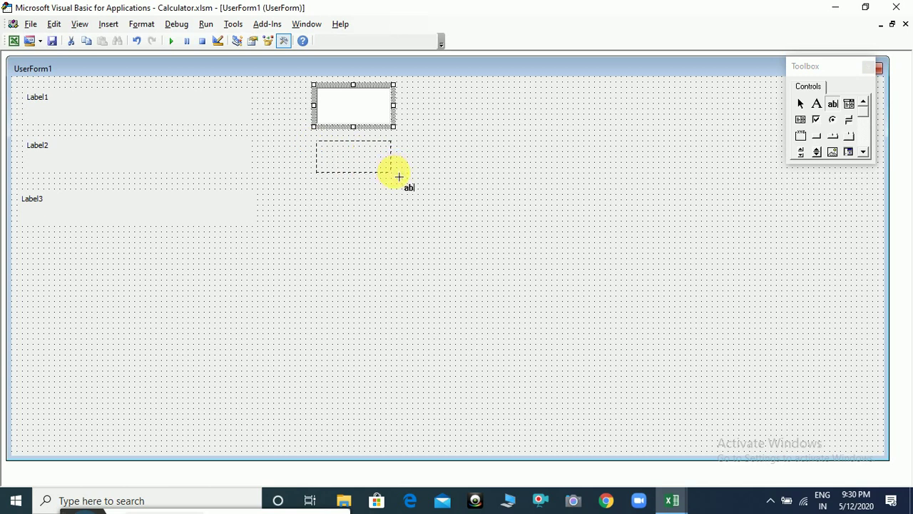
left_click_drag(397, 172, 400, 175)
left_click(410, 236)
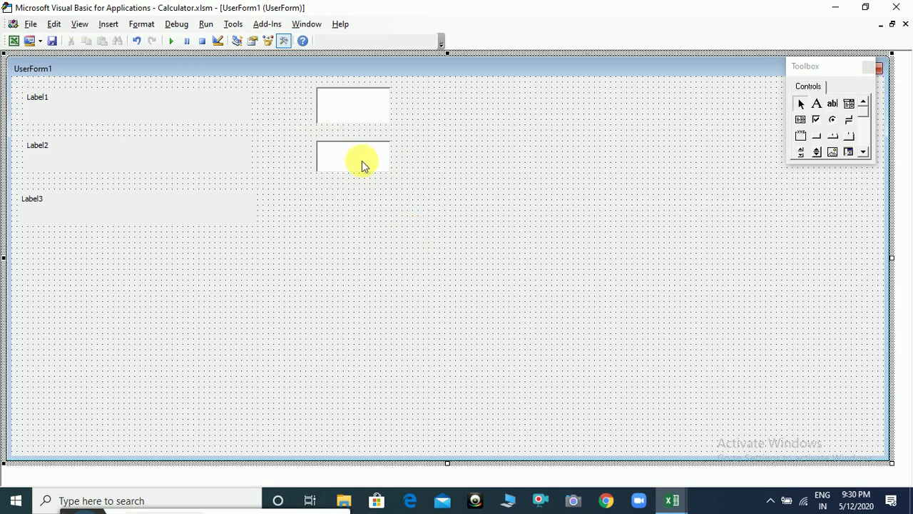
left_click(357, 157)
mouse_move(357, 157)
left_mouse_down()
mouse_move(458, 88)
mouse_move(441, 103)
left_mouse_up()
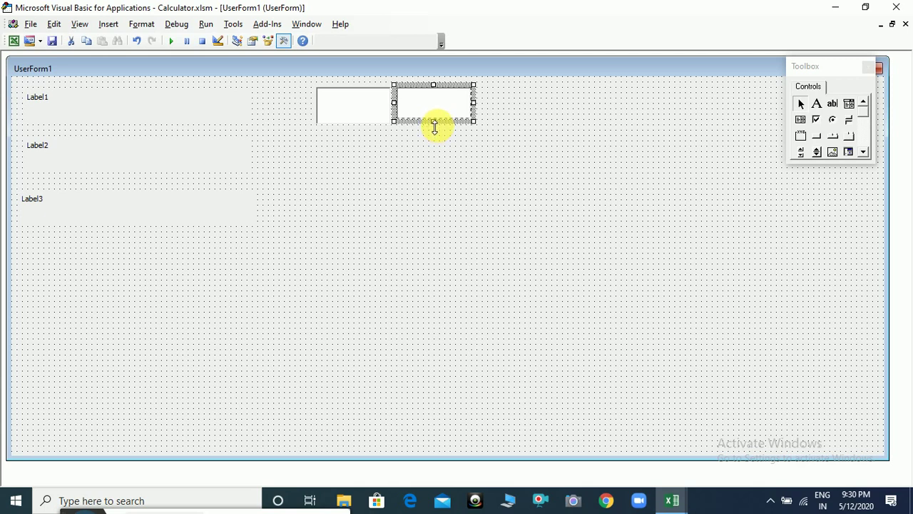
left_click_drag(434, 128, 431, 128)
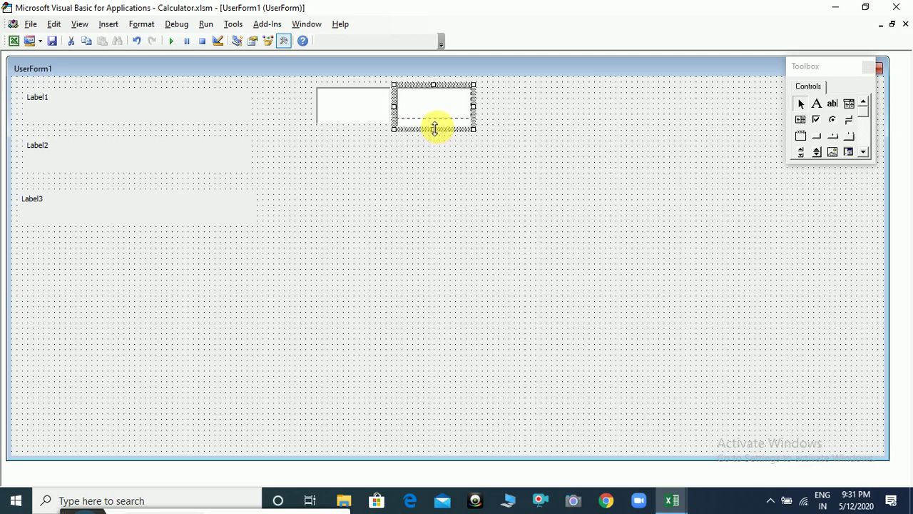
mouse_move(435, 128)
left_mouse_down()
mouse_move(357, 172)
mouse_move(352, 166)
left_mouse_up()
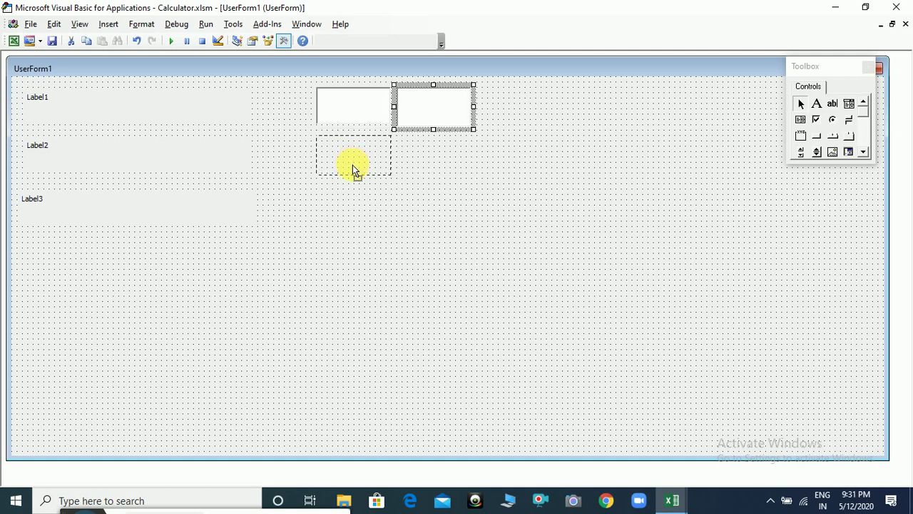
left_click_drag(352, 164, 353, 168)
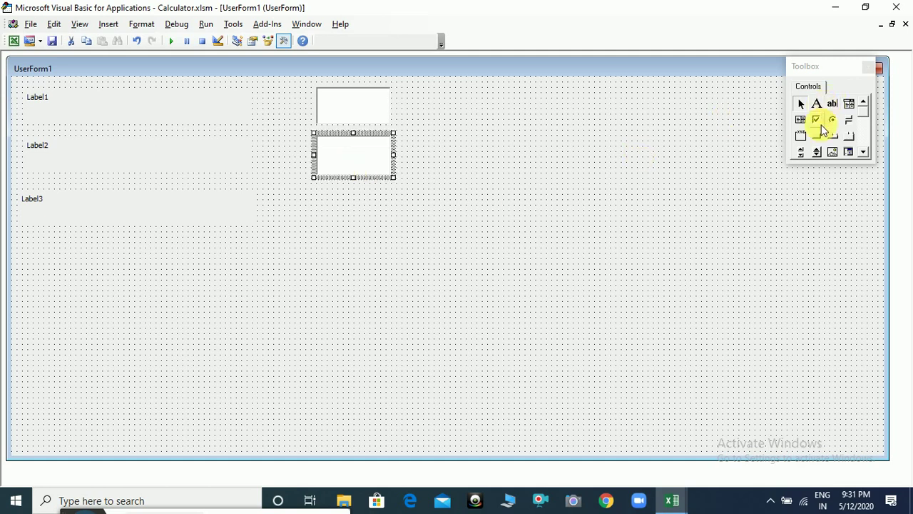
Add a third text box beside Label3, delete a stray box, match heights, and move the Toolbox aside.
left_click(834, 106)
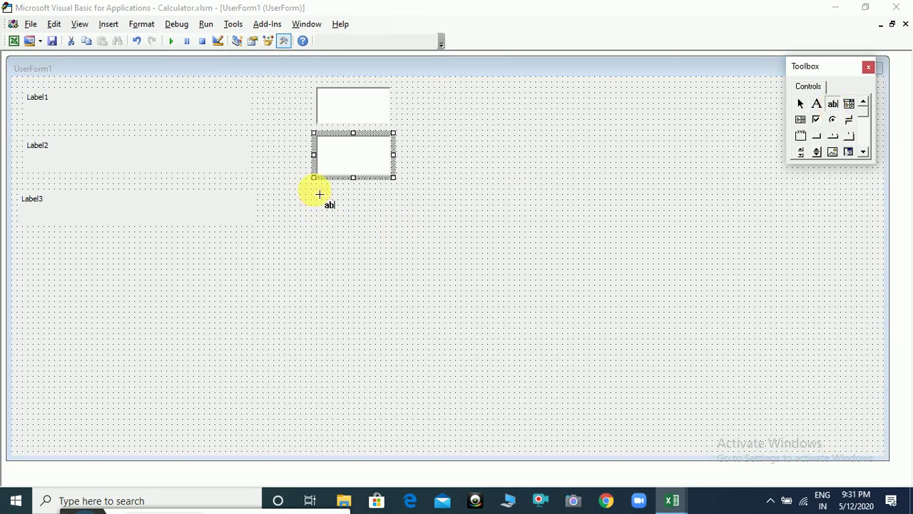
left_click_drag(321, 195, 393, 222)
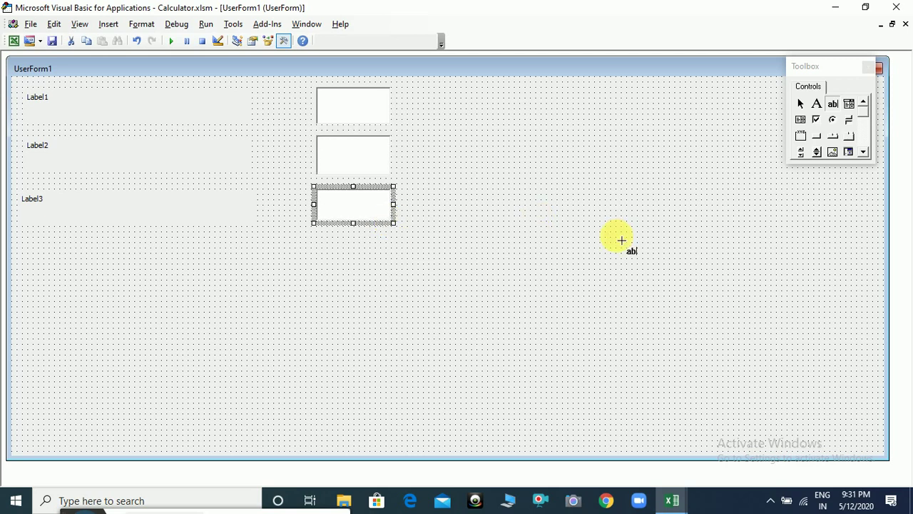
left_click(618, 240)
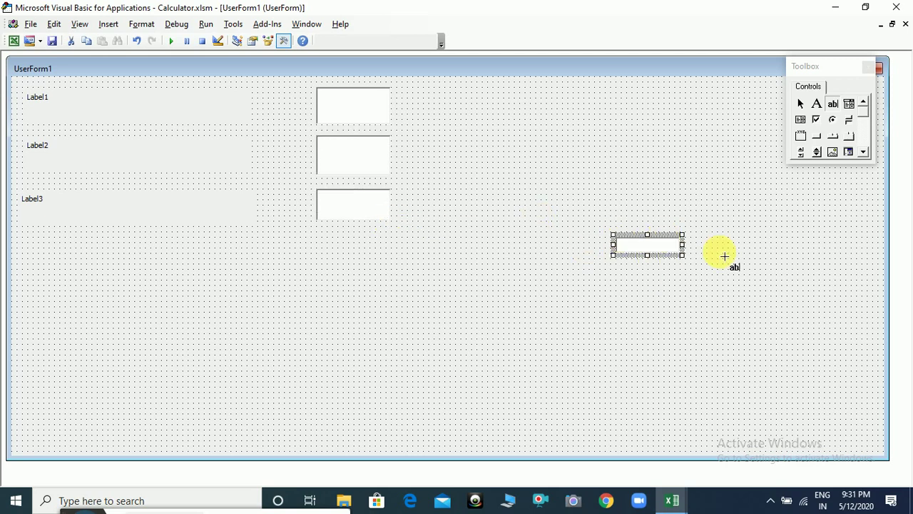
left_click(802, 104)
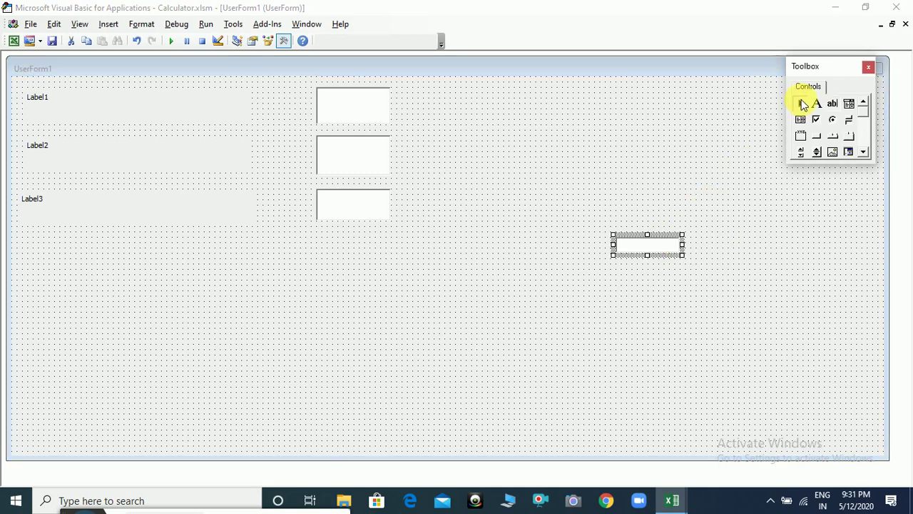
right_click(684, 243)
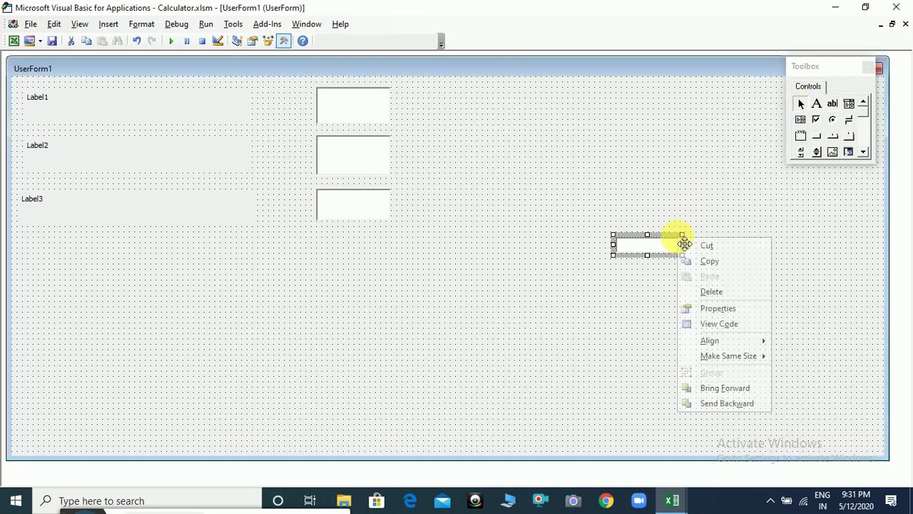
left_click(727, 292)
left_click(362, 214)
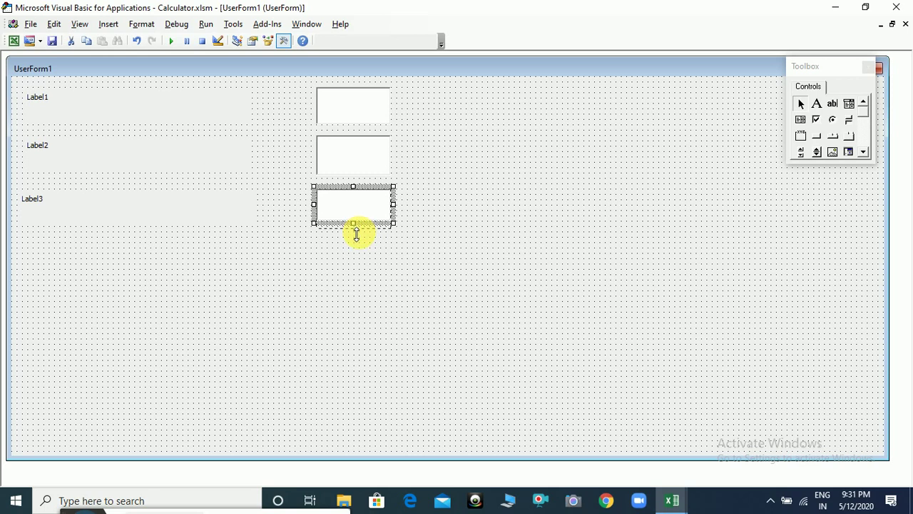
left_click_drag(356, 234, 354, 231)
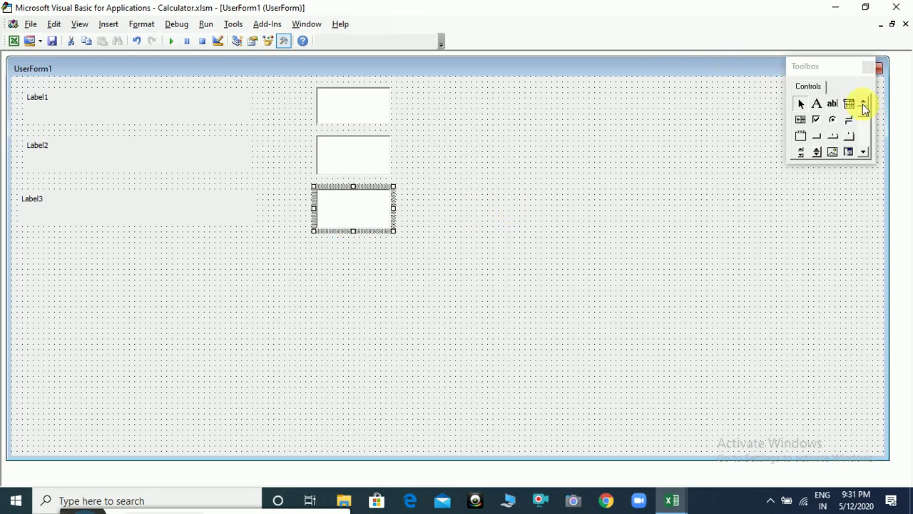
left_click_drag(841, 70, 85, 282)
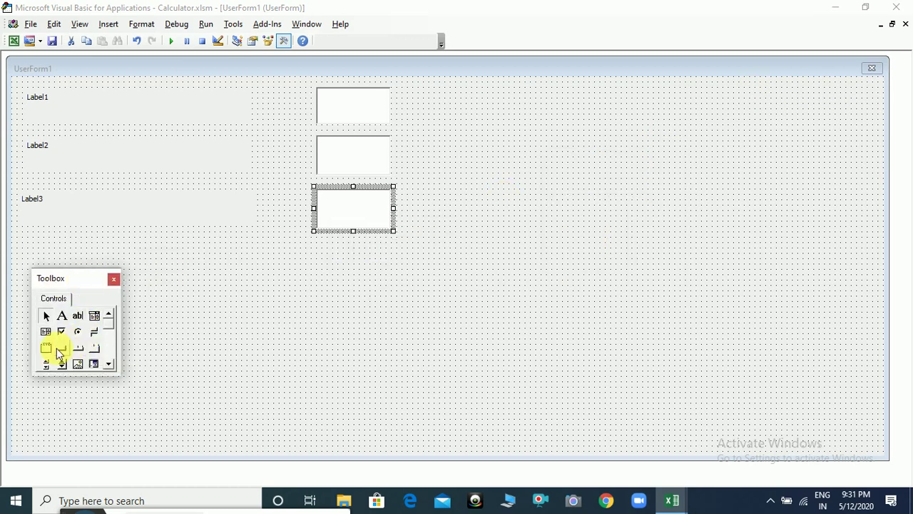
Draw six wide stacked command buttons, CommandButton1 to CommandButton6, right of the text boxes.
left_click(62, 350)
left_click(453, 94)
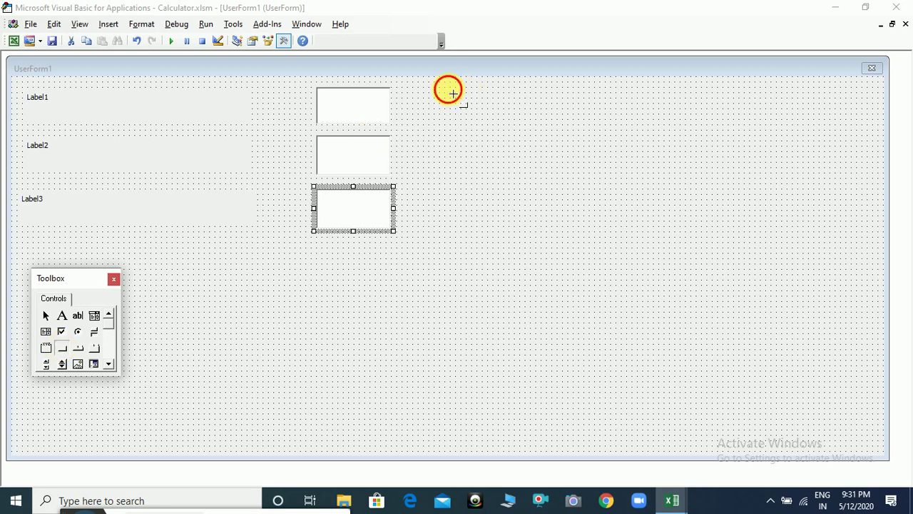
mouse_move(453, 94)
left_mouse_down()
mouse_move(791, 111)
mouse_move(785, 117)
left_mouse_up()
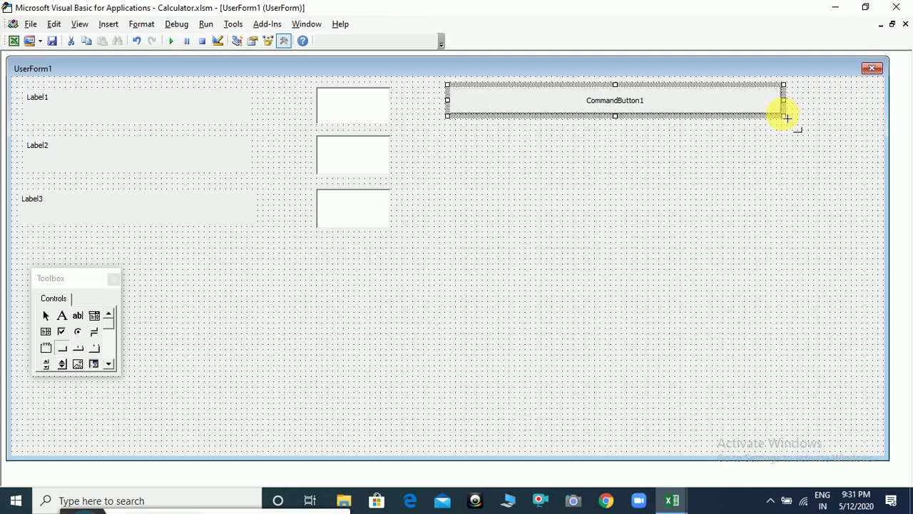
left_click(63, 349)
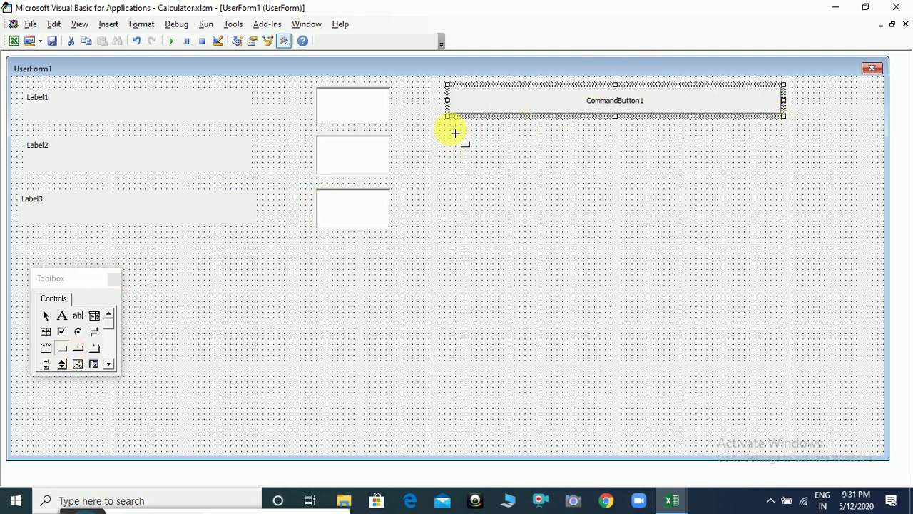
left_click_drag(455, 133, 788, 156)
left_click_drag(788, 160, 785, 158)
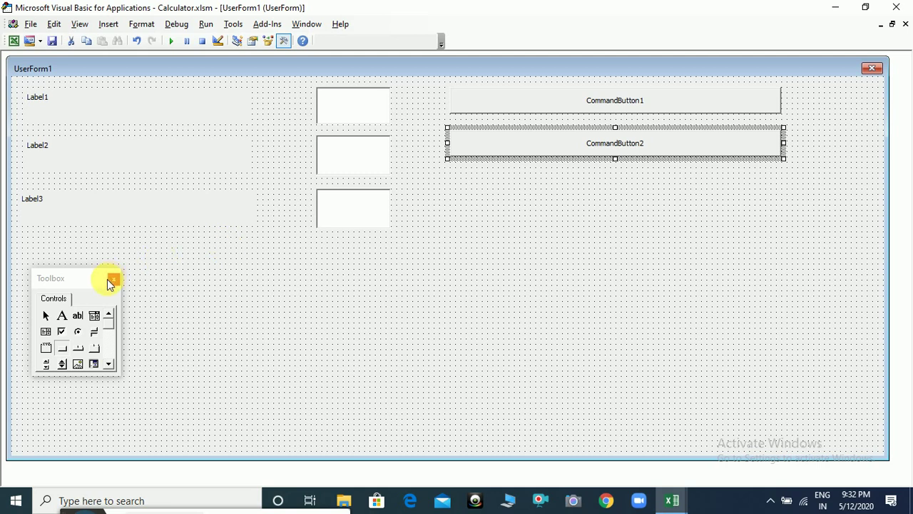
left_click(64, 347)
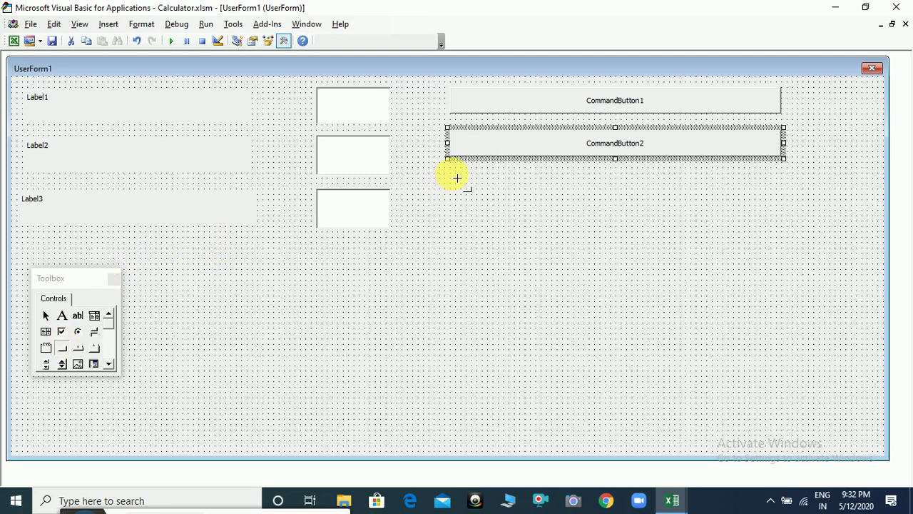
mouse_move(456, 178)
left_mouse_down()
mouse_move(802, 206)
mouse_move(785, 207)
left_mouse_up()
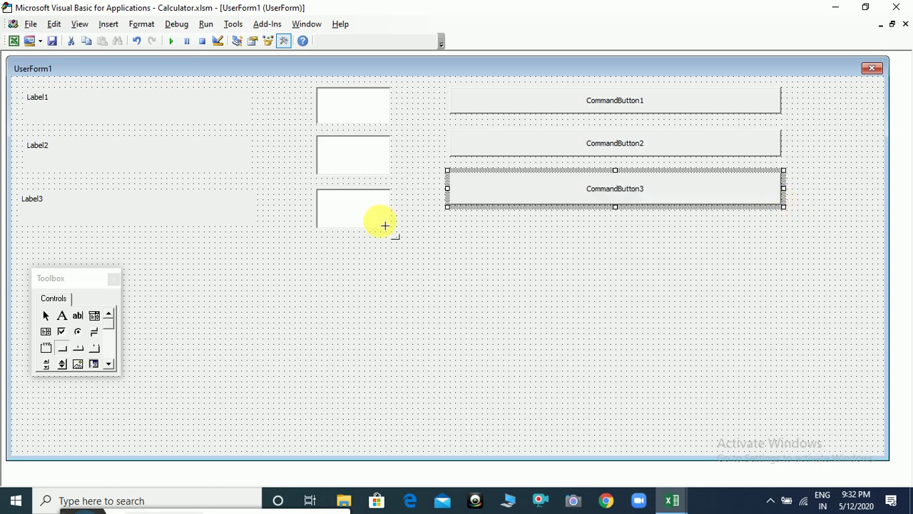
left_click(62, 348)
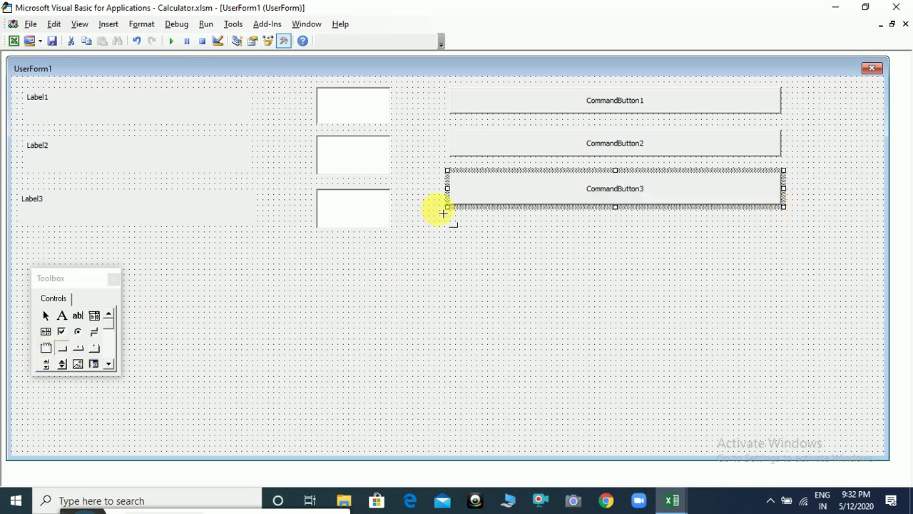
left_click_drag(455, 228, 784, 258)
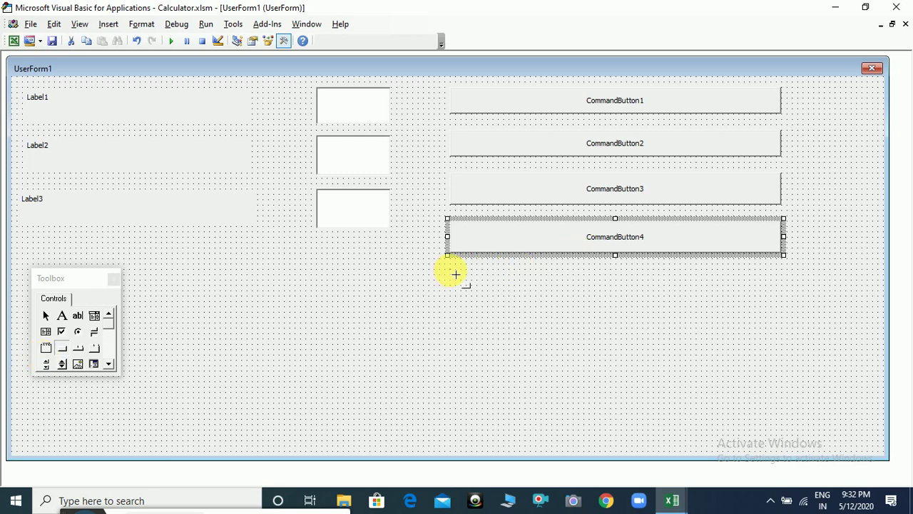
mouse_move(456, 274)
left_mouse_down()
mouse_move(794, 298)
mouse_move(784, 298)
left_mouse_up()
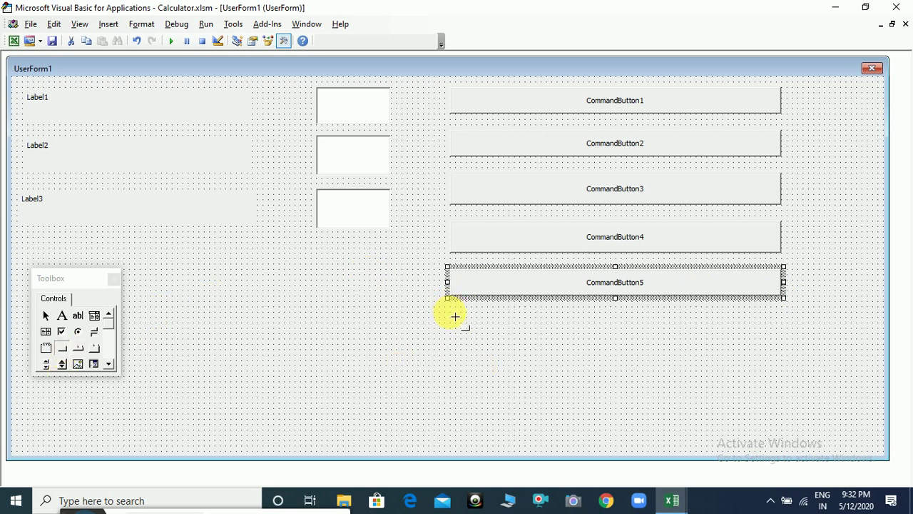
left_click_drag(455, 316, 782, 344)
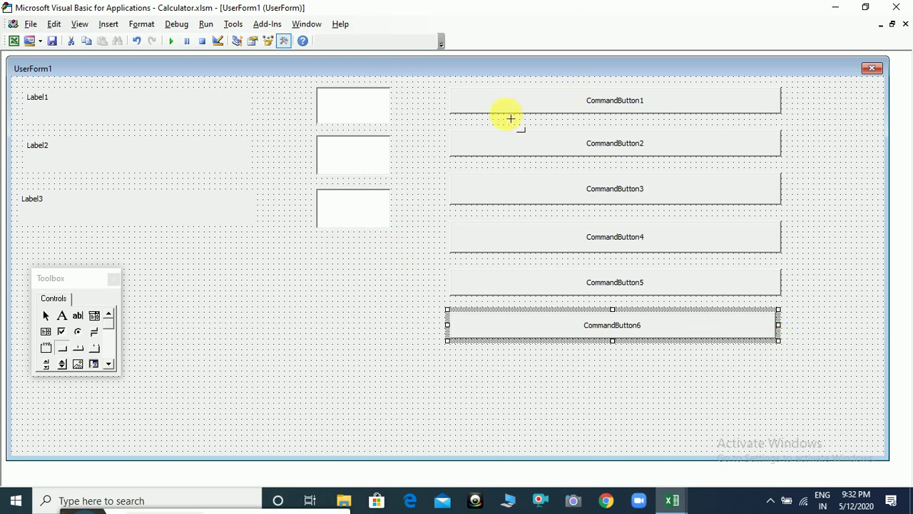
Delete the stray CommandButton7 accidentally dropped onto the form.
left_click(316, 269)
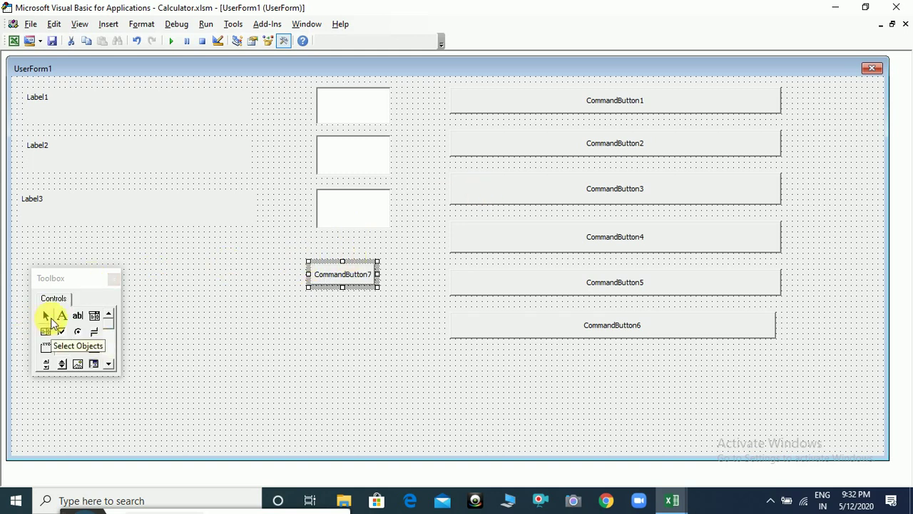
left_click(46, 316)
right_click(342, 277)
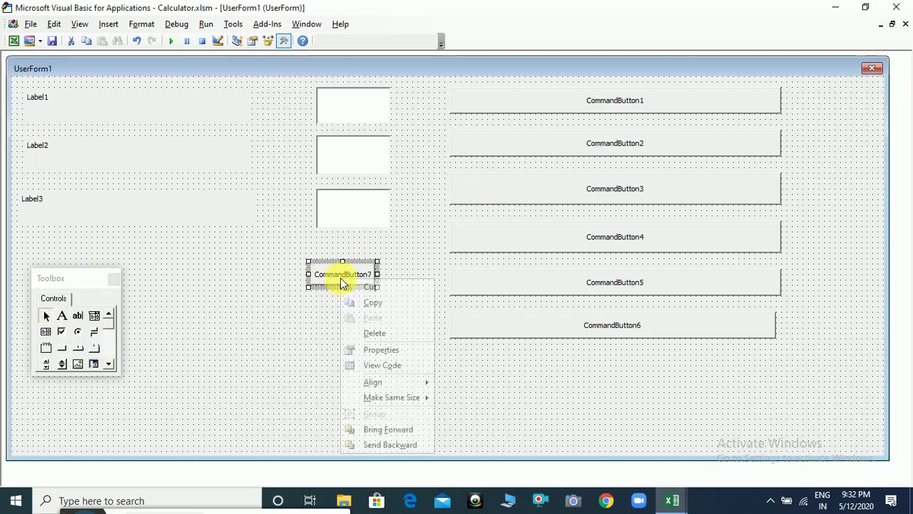
left_click(367, 334)
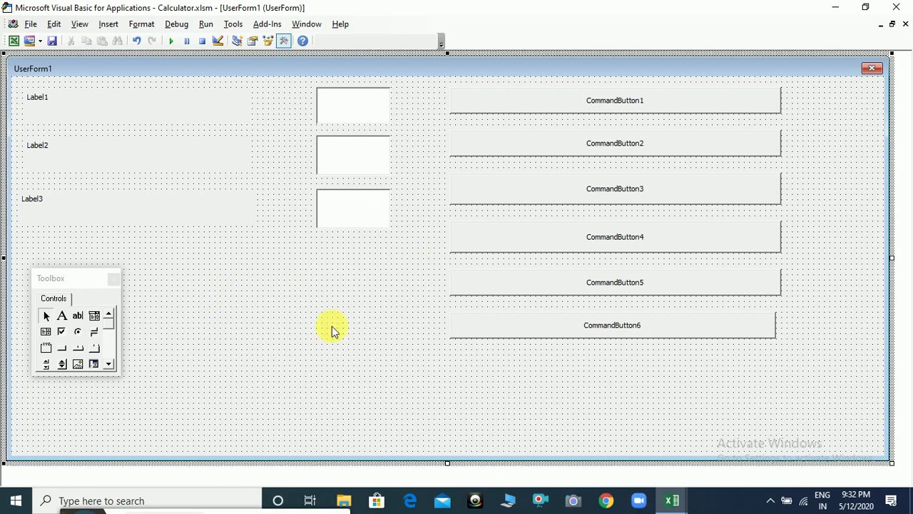
Preview the calculator form over the workbook, then shift Label3 to align with Label1 and Label2.
left_click(114, 280)
left_click(171, 40)
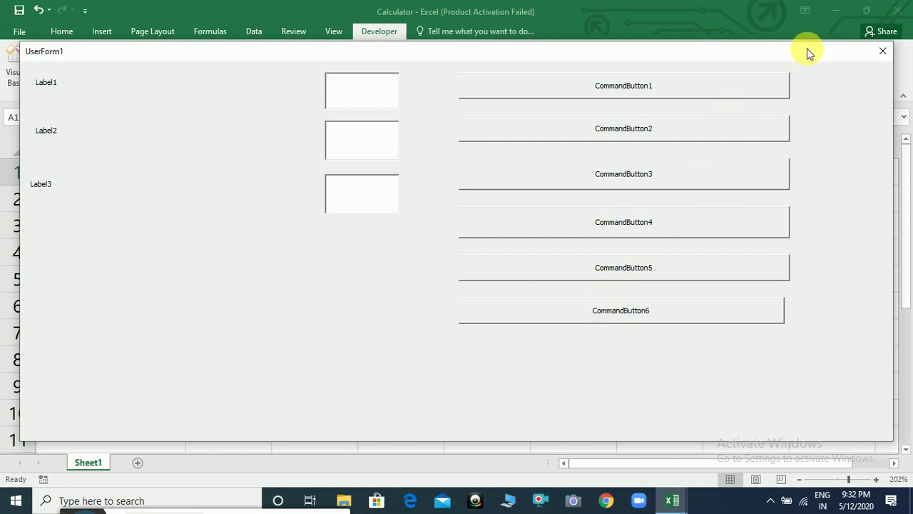
left_click(883, 52)
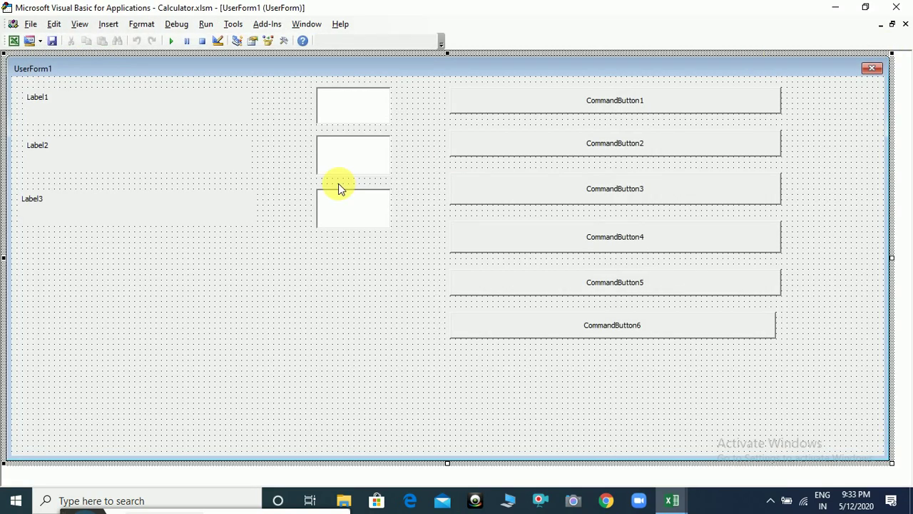
left_click(40, 214)
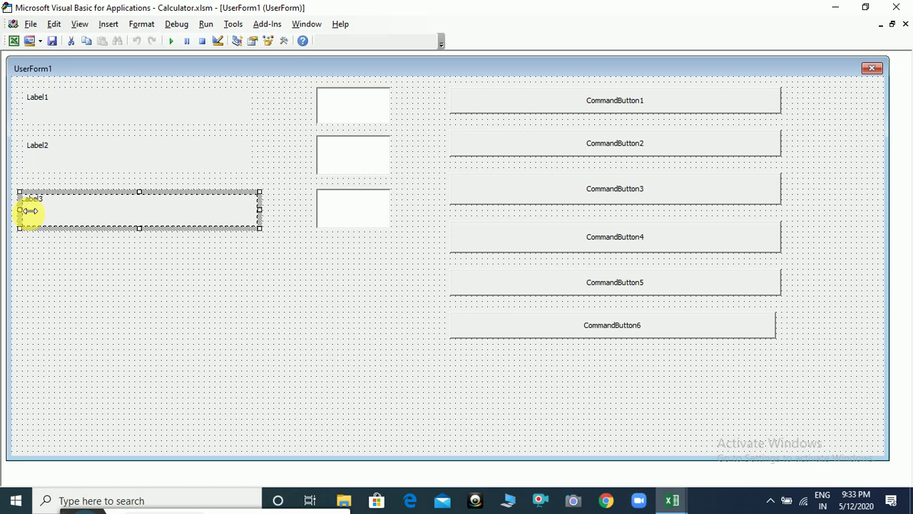
left_click(209, 274)
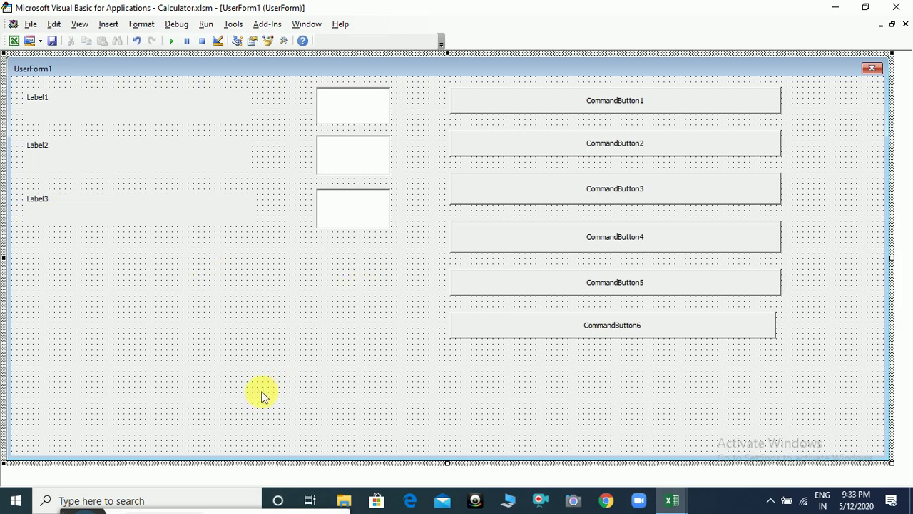
In the form's code, add a UserForm_Initialize procedure and delete the empty UserForm_Click procedure.
double_click(270, 316)
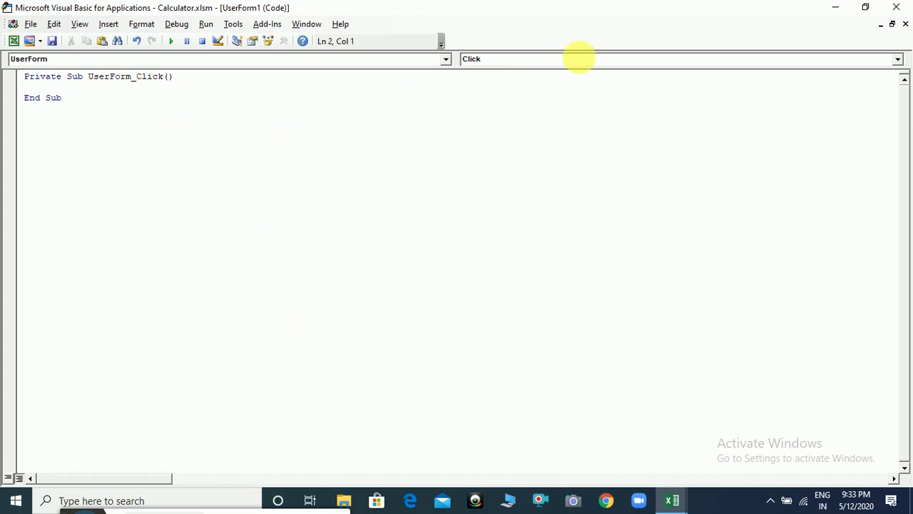
left_click(906, 24)
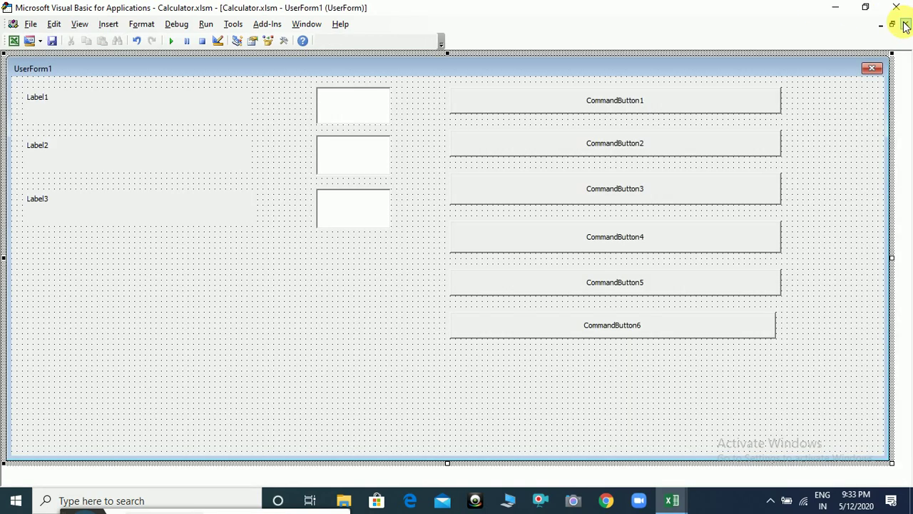
double_click(185, 355)
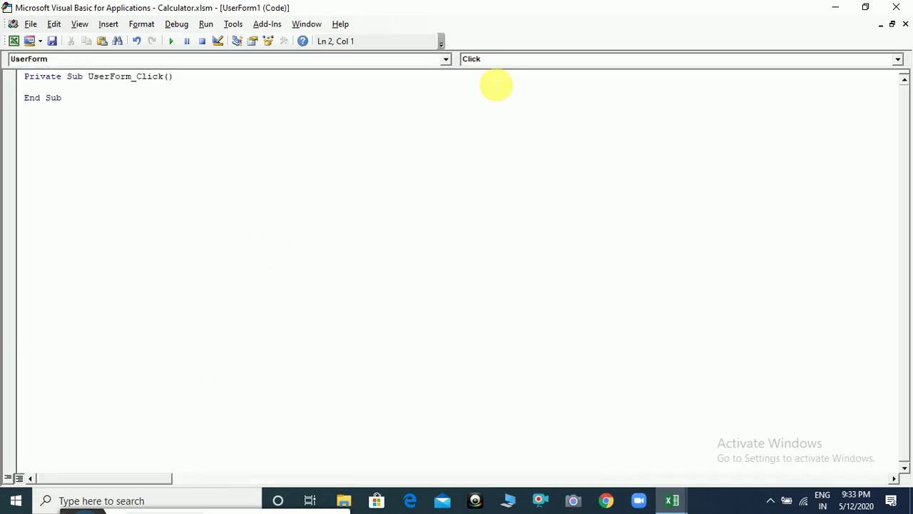
left_click(612, 61)
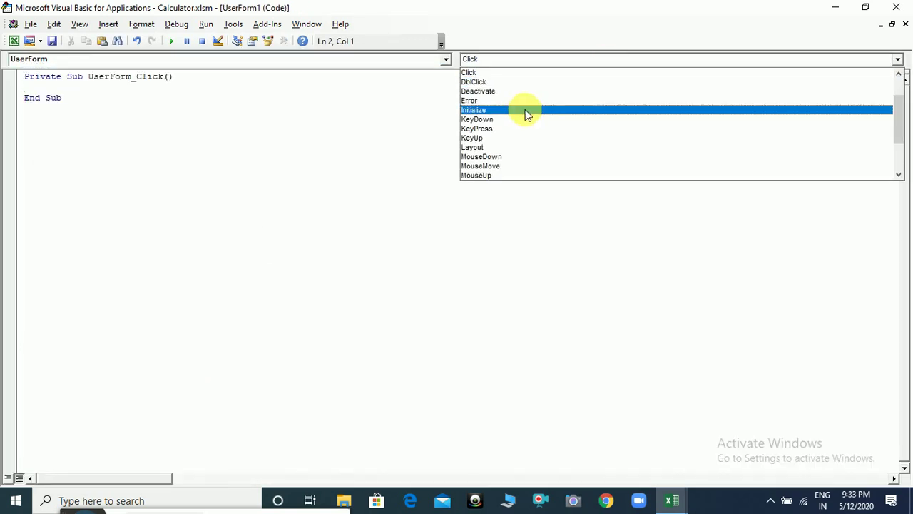
left_click(522, 109)
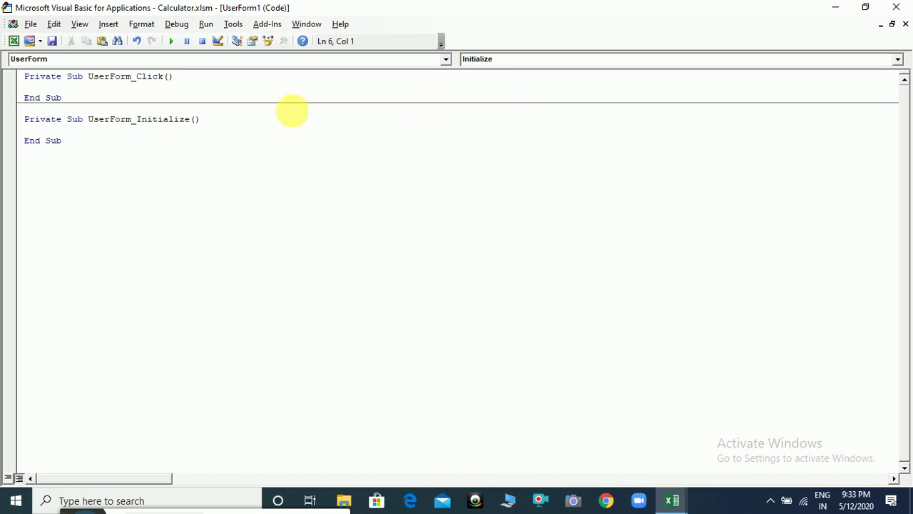
left_click(93, 100)
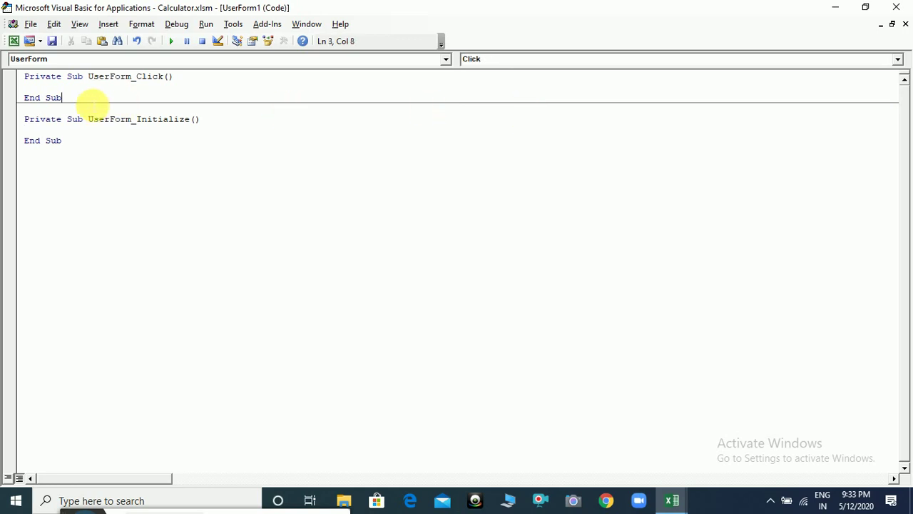
key("BackSpace")
key("BackSpace")
key("BackSpace")
key("BackSpace")
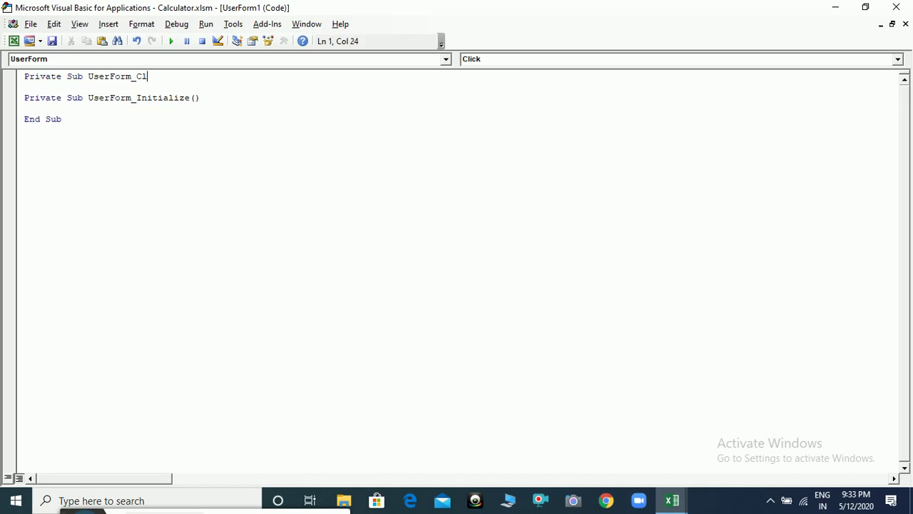
key("BackSpace")
key("BackSpace")
key("BackSpace")
key("BackSpace")
key("BackSpace")
key("BackSpace")
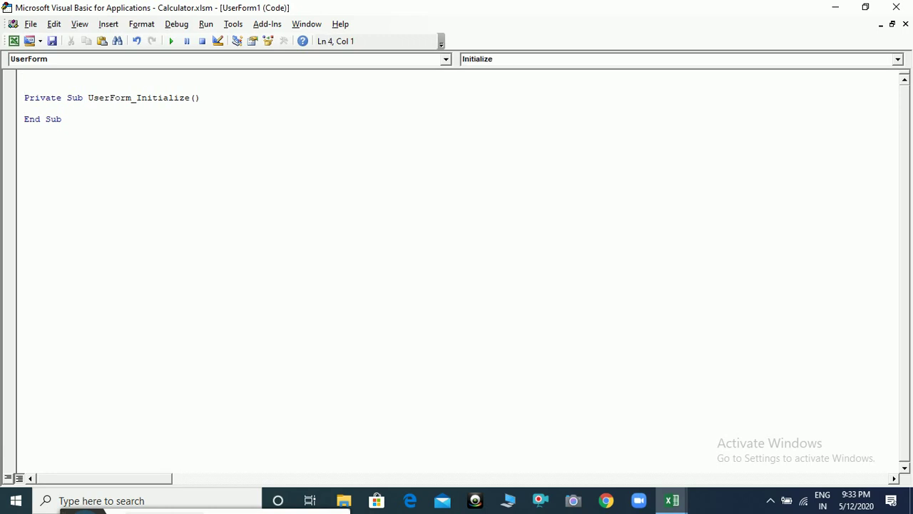
Write Me.Caption = "Calculator" and Me.BackColor = vbYellow in UserForm_Initialize.
type("me")
type(".")
key("BackSpace")
key("BackSpace")
key("BackSpace")
type("me")
type(".ca")
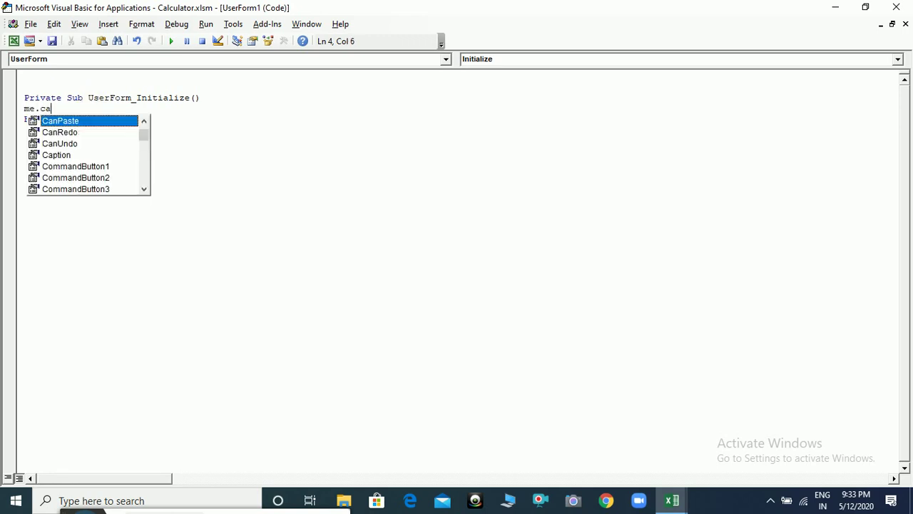
key("Down")
key("Down")
key("Down")
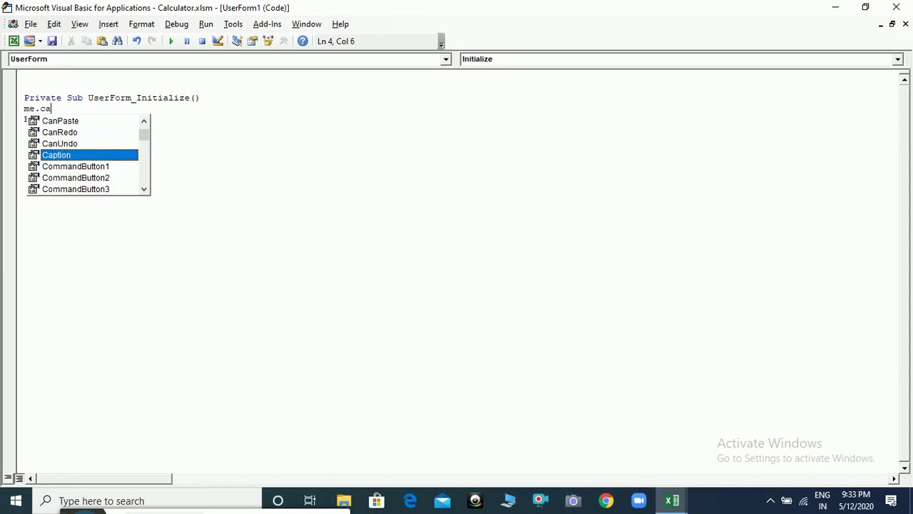
type("=\"Calula")
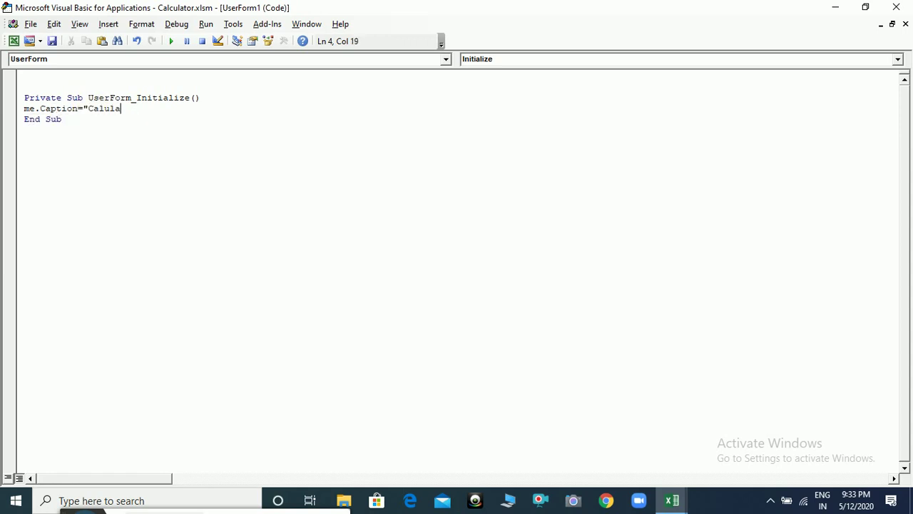
key("BackSpace")
key("BackSpace")
key("BackSpace")
type("culator")
type("\"")
key("Return")
type("me.")
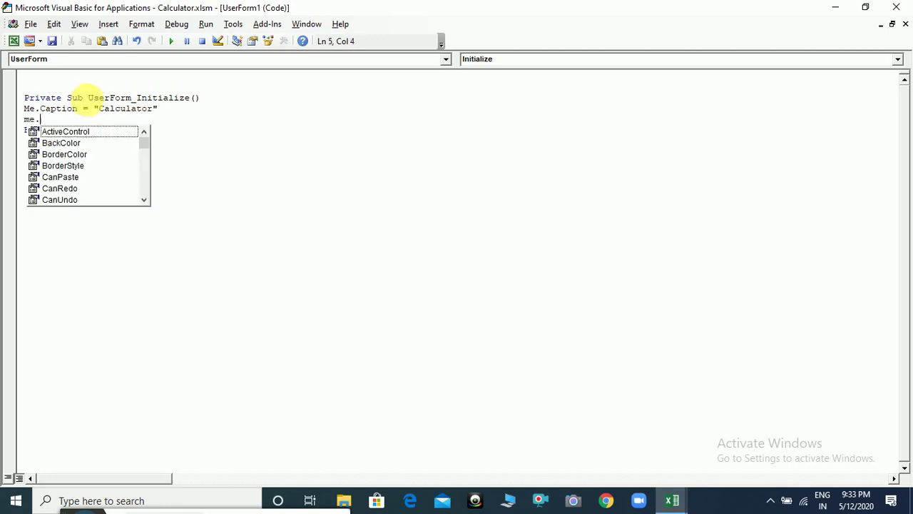
type("ba=")
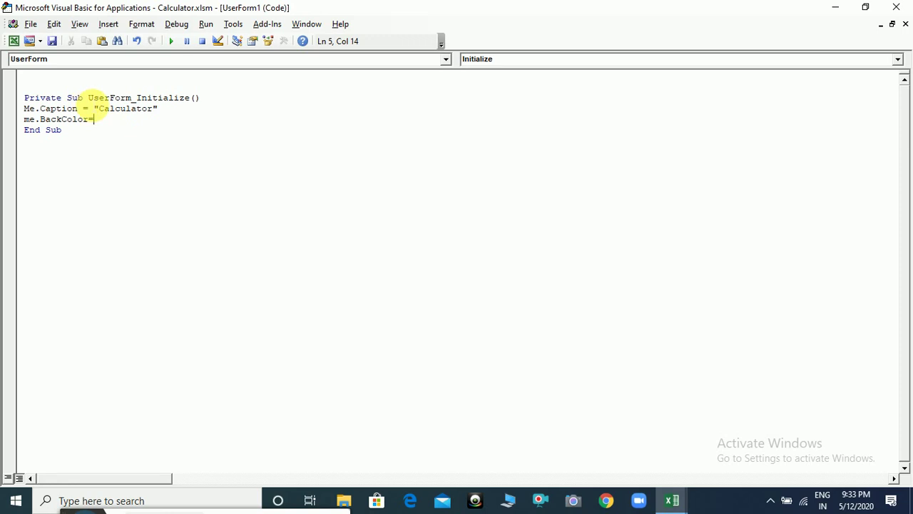
type("vbyellow")
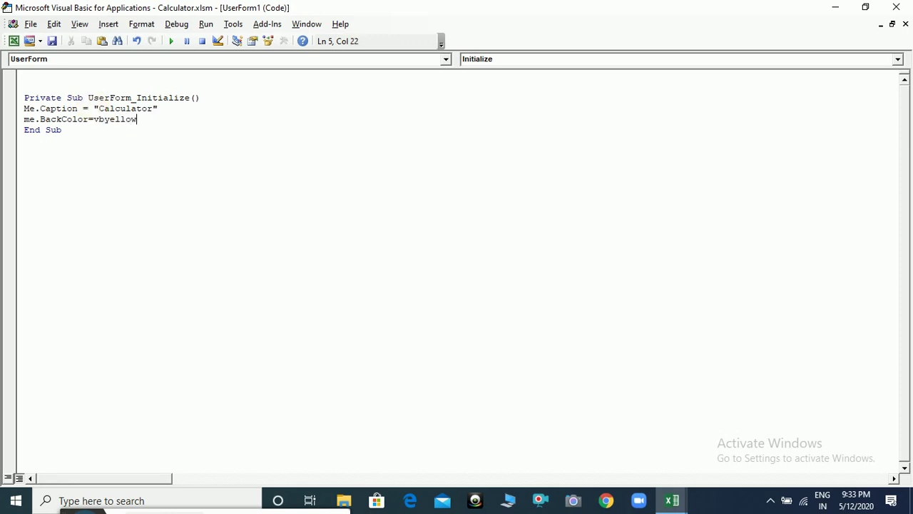
key("Return")
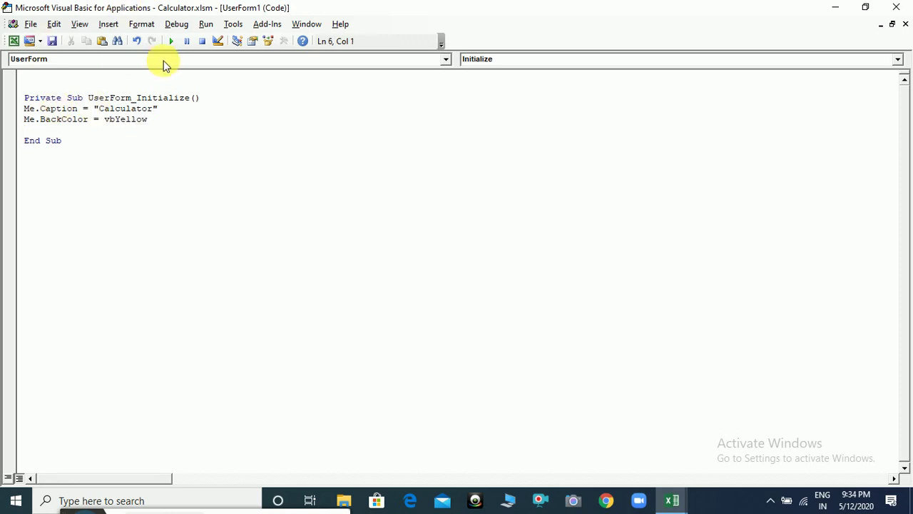
Test-run the yellow Calculator form, close it, and return to its code with F7.
left_click(170, 44)
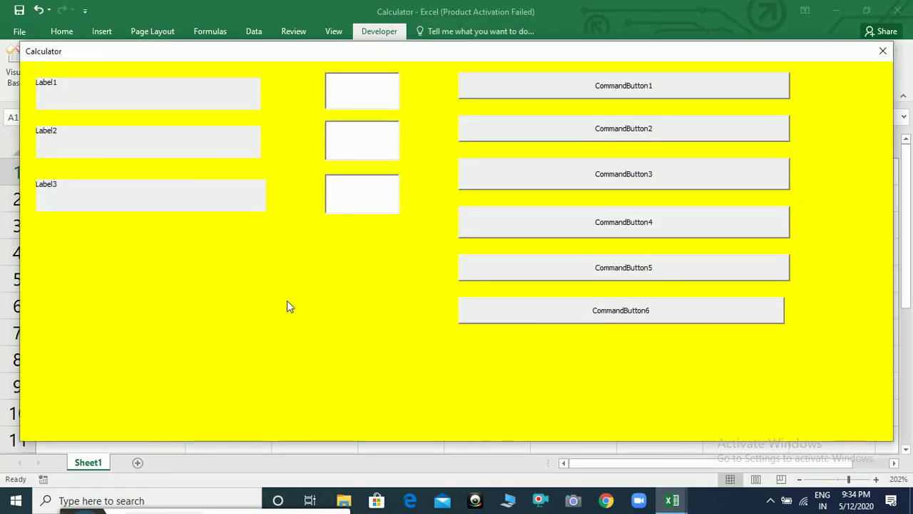
left_click(882, 51)
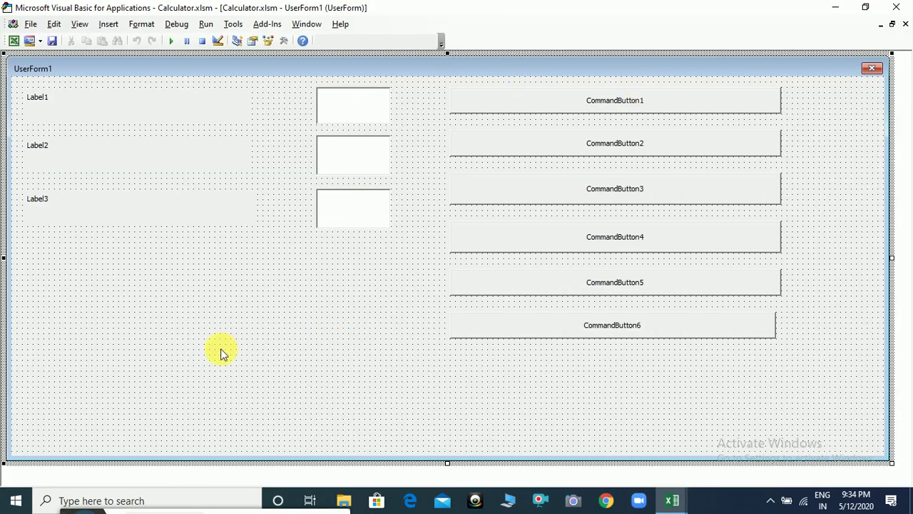
key("F7")
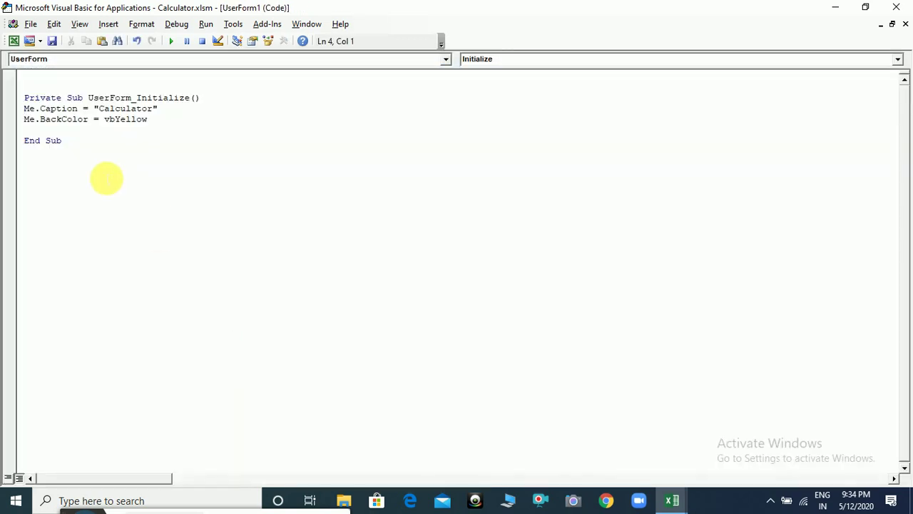
Create an empty With Label1 … End With block in UserForm_Initialize.
key("Return")
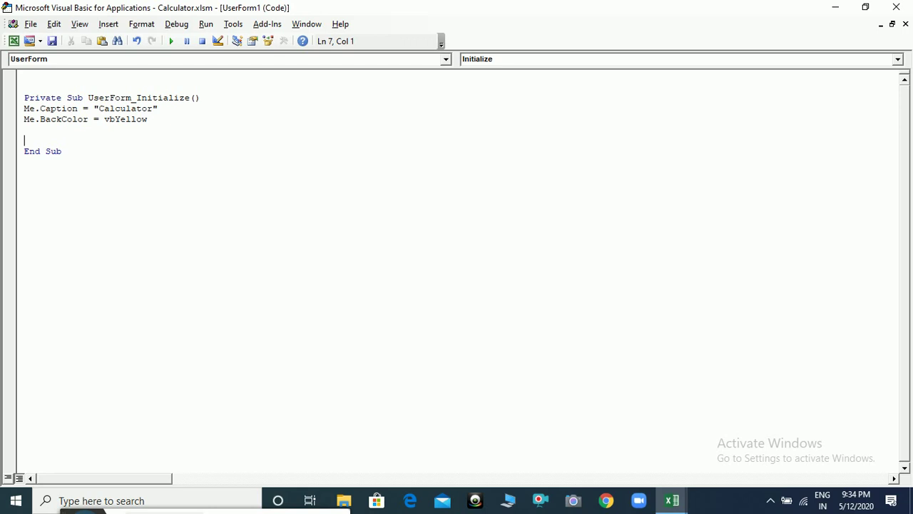
type("wit")
type("h label")
key("Return")
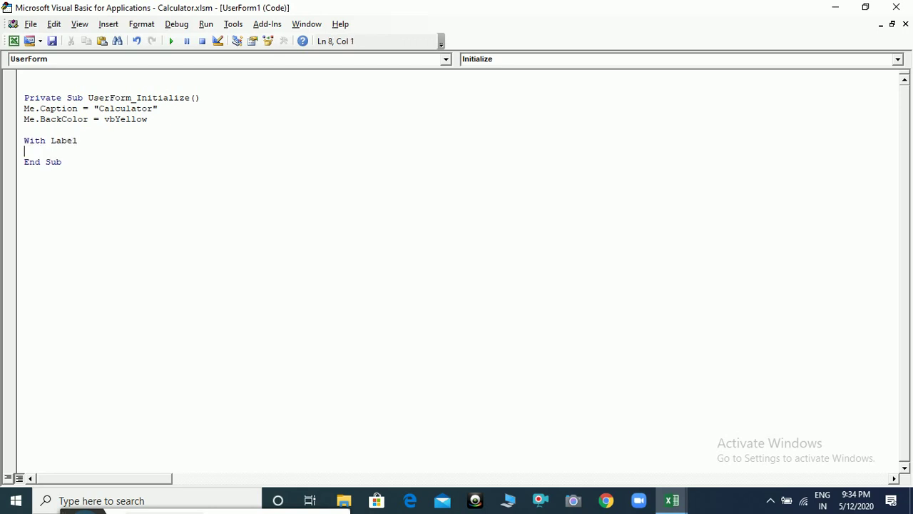
left_click(27, 140)
left_click(72, 141)
key("Right")
type("1")
key("Return")
type("end ")
type("with")
left_click(81, 140)
key("Return")
Inside the block, set Label1's caption to "Enter First Integer" and its BackColor to vbRed.
type(".ca")
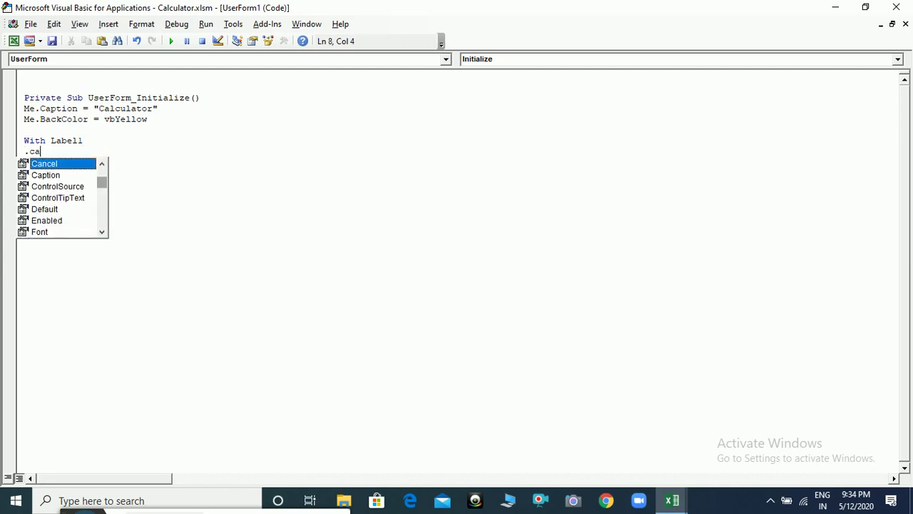
double_click(91, 176)
type("=\"Ent")
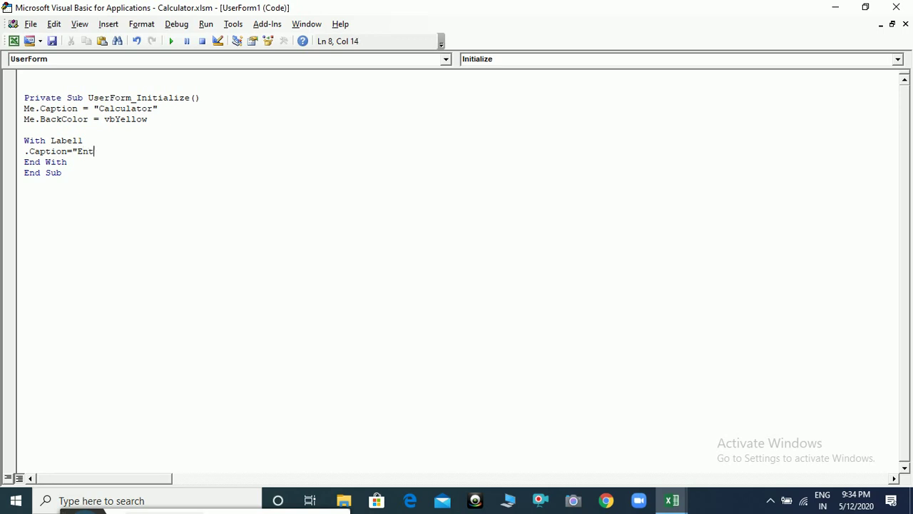
type("er First ")
type("Integer")
key("Return")
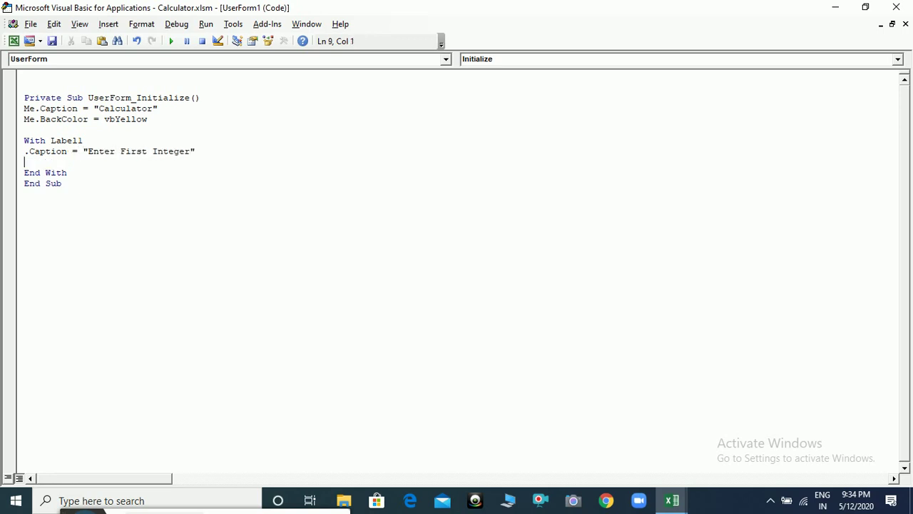
type(".")
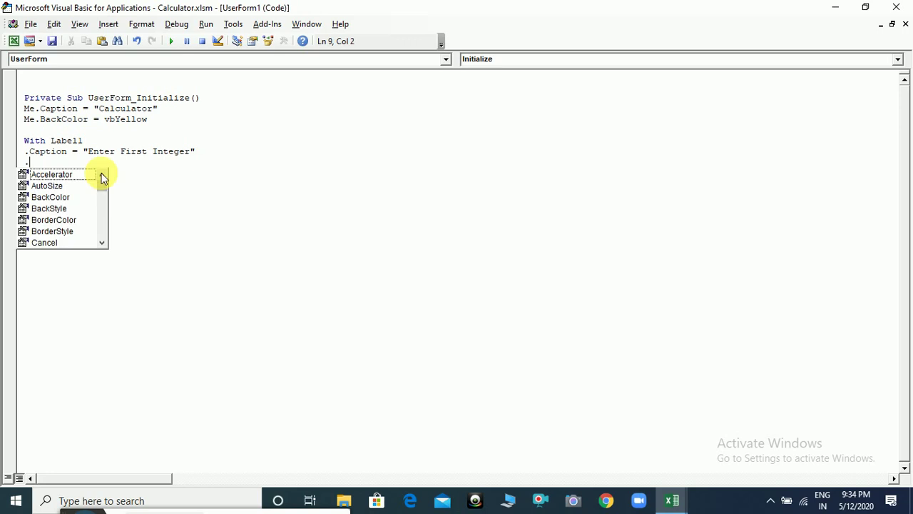
type("ba=\"")
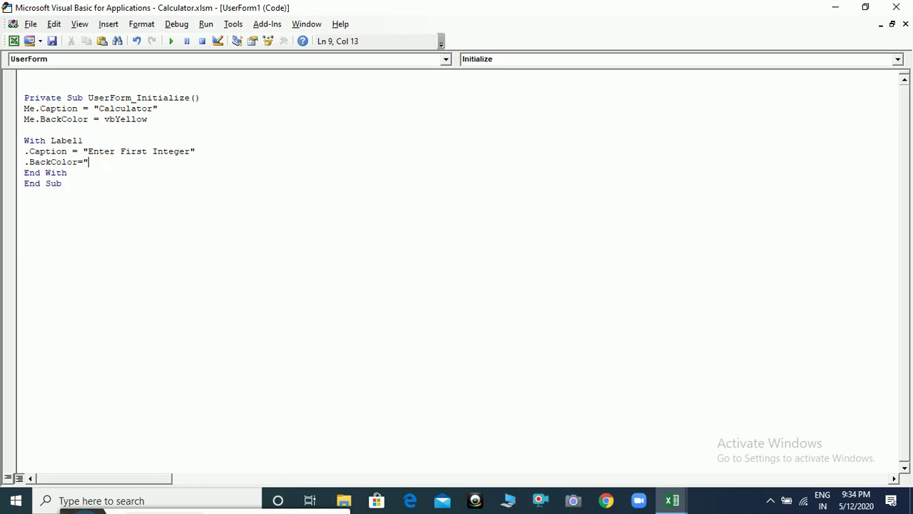
type("vb")
type("Red")
key("Return")
Set Label1's font to Arial Black with .Font.Size = 20.
type(".")
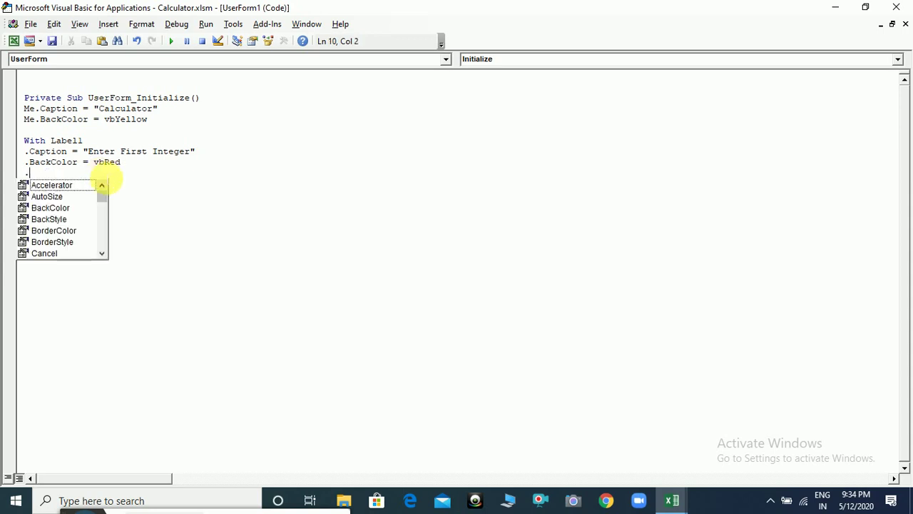
type("font=")
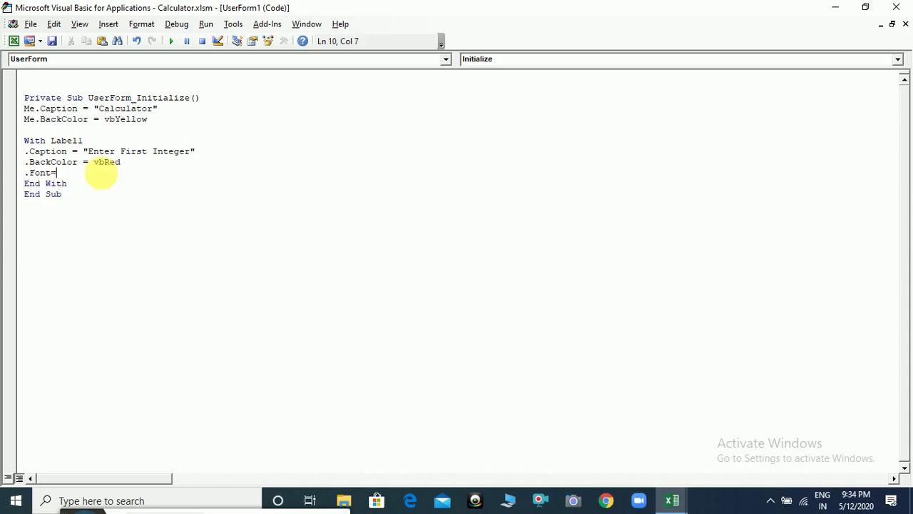
type("\"Ari")
key("BackSpace")
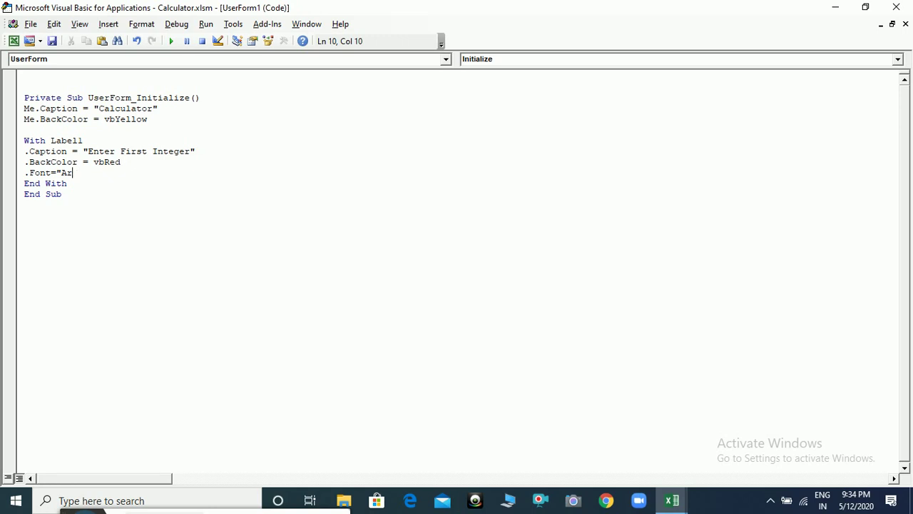
key("BackSpace")
type("rial ")
type("Black")
key("Return")
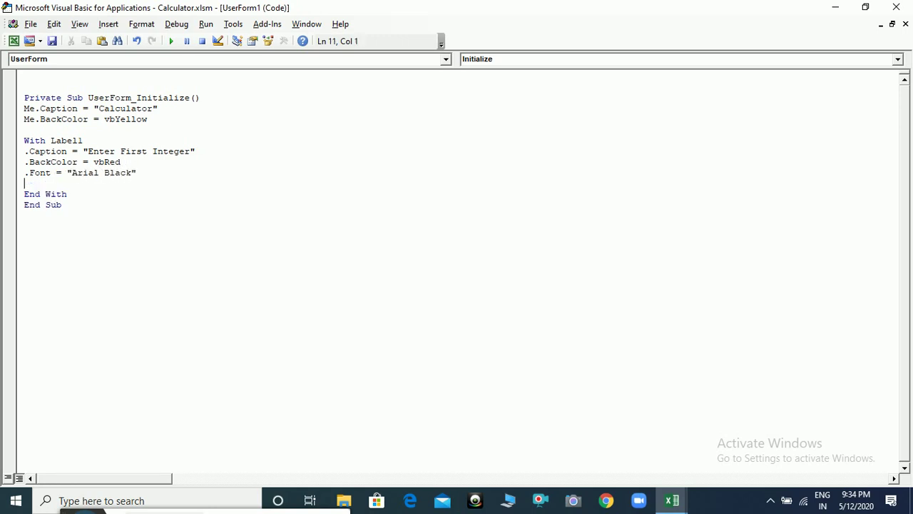
type(".Font")
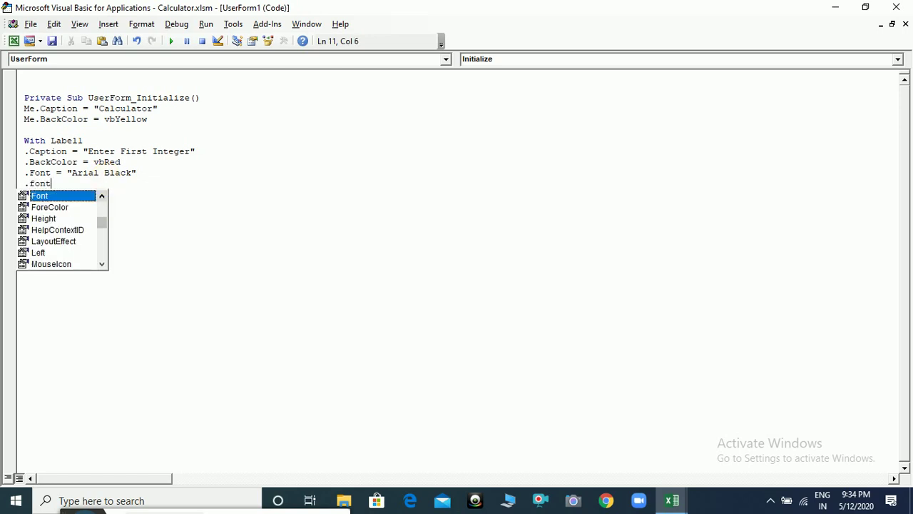
type(".sizr=")
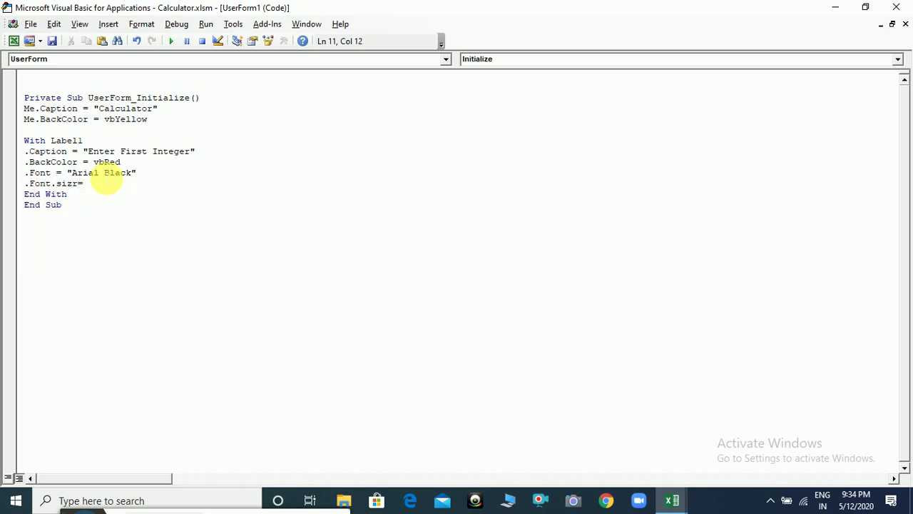
key("BackSpace")
key("BackSpace")
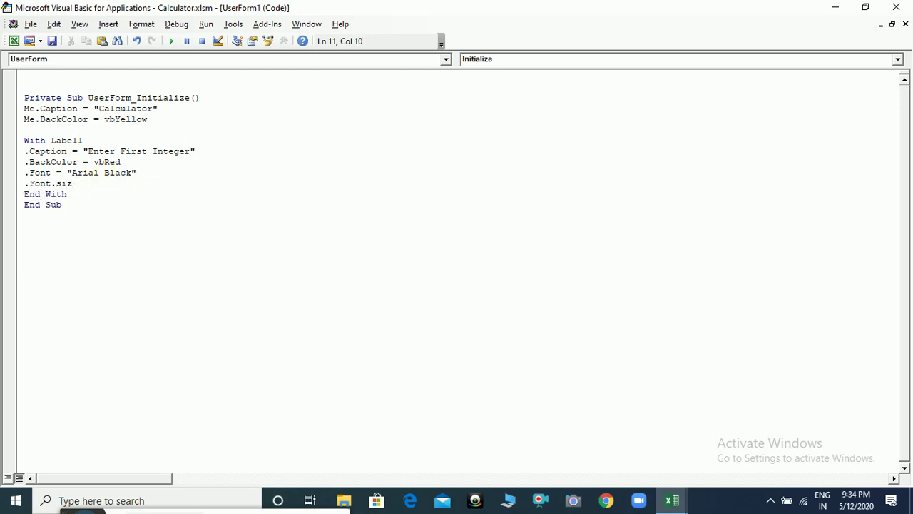
type("e=20")
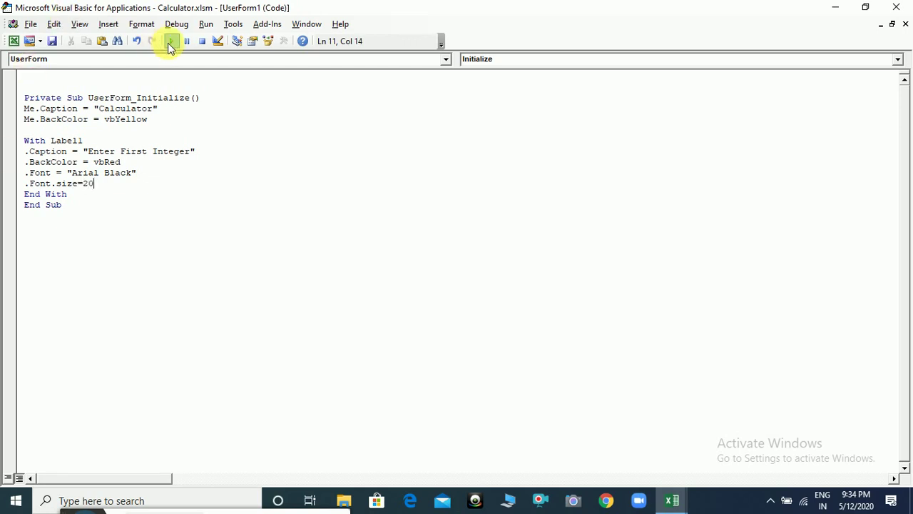
left_click(171, 41)
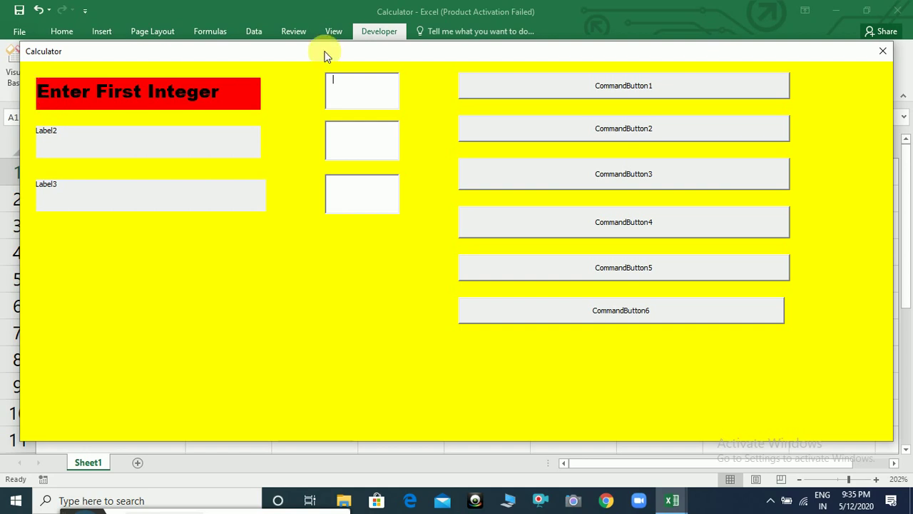
left_click(884, 50)
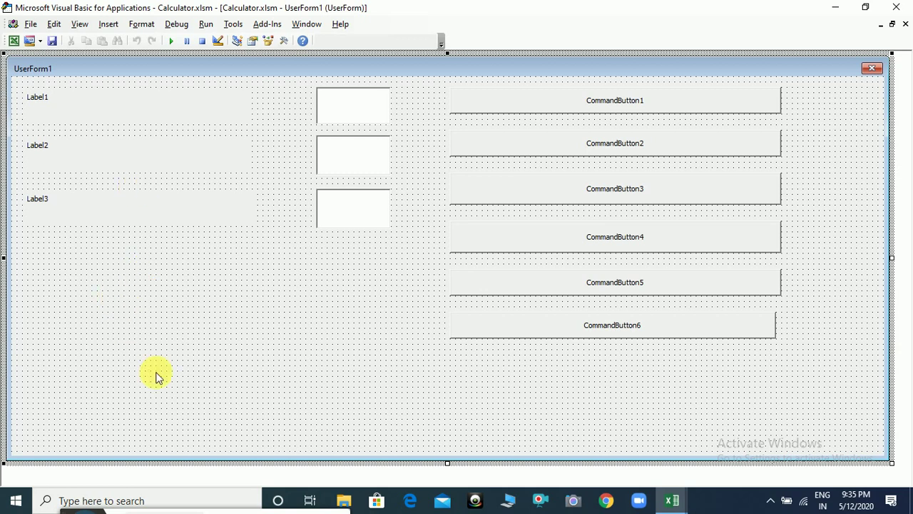
key("F7")
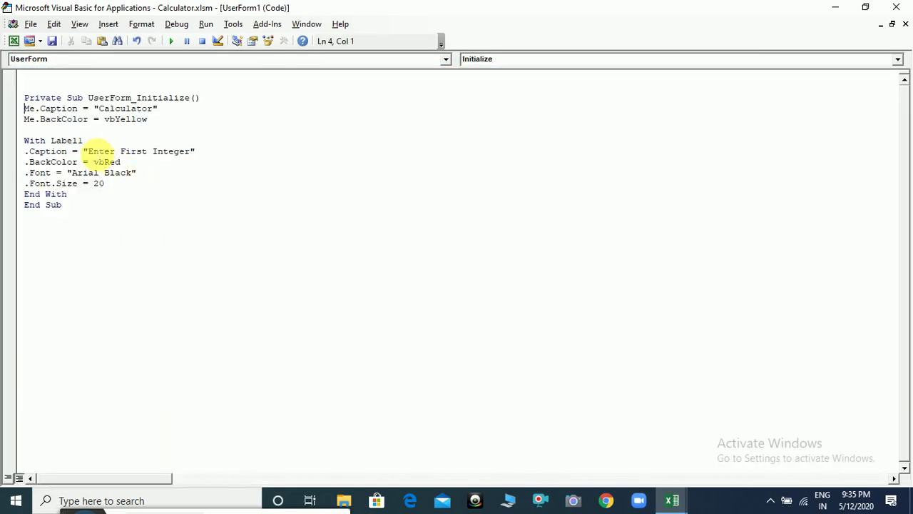
Adjust the Label1 caption line and select the With Label1 block lines.
left_click(88, 151)
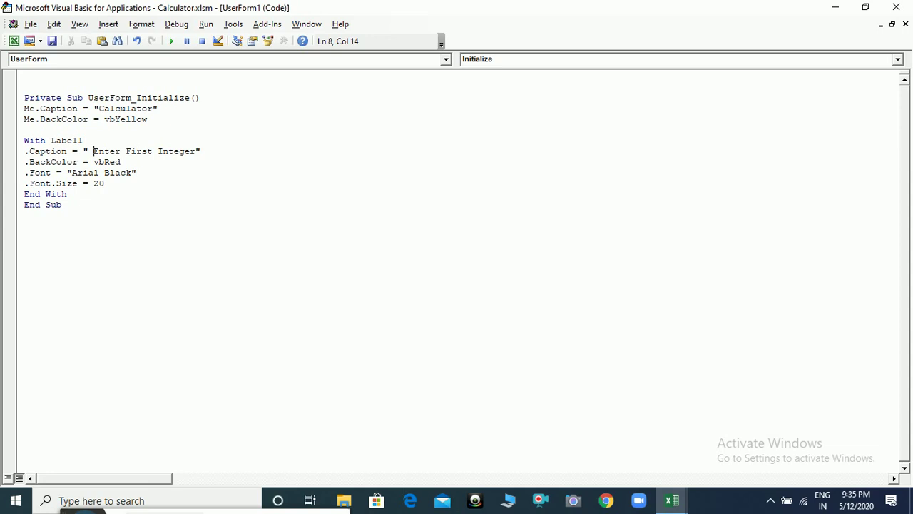
key("Up")
key("Up")
key("Left")
key("Right")
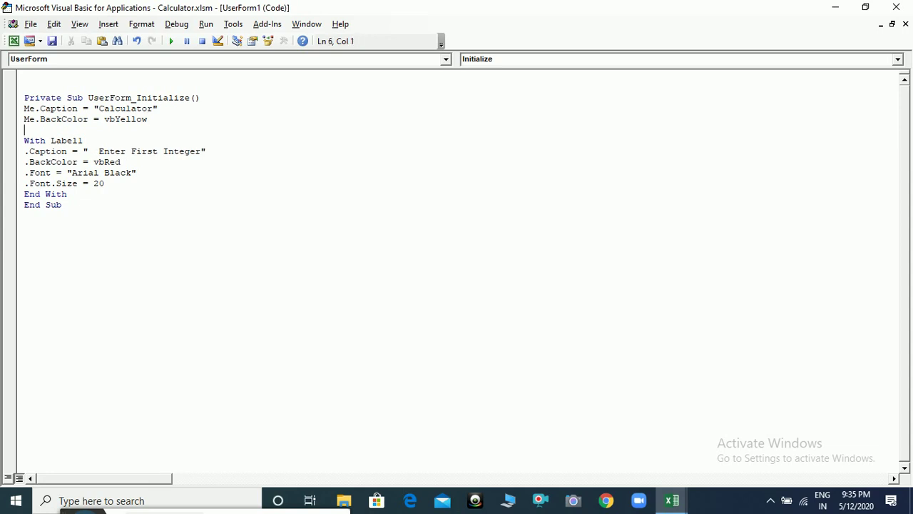
key("Left")
key("Down")
key("Down")
key("Left")
left_click(148, 119)
left_click(83, 141)
key("Left")
key("Left")
key("Left")
key("Left")
key("shift+Down")
key("shift+Down")
key("shift+Down")
key("shift+Down")
key("shift+Down")
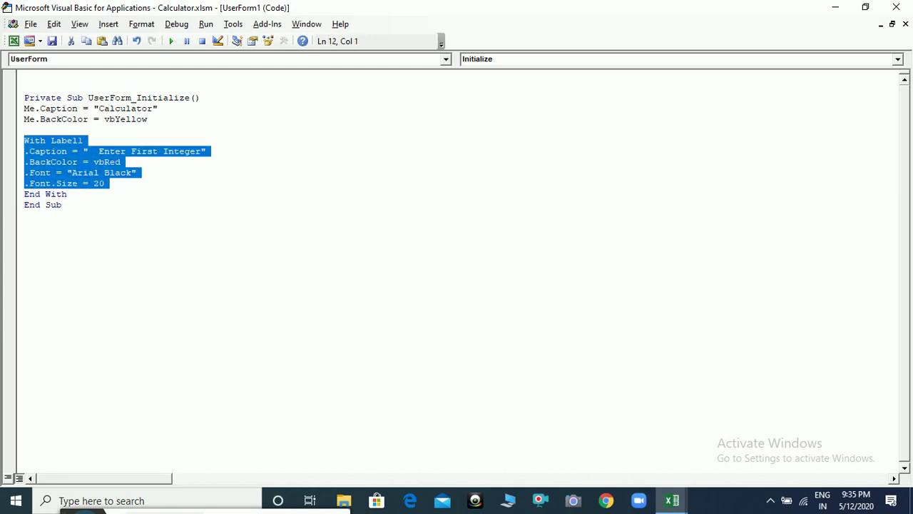
key("shift+Down")
key("ctrl+c")
key("Up")
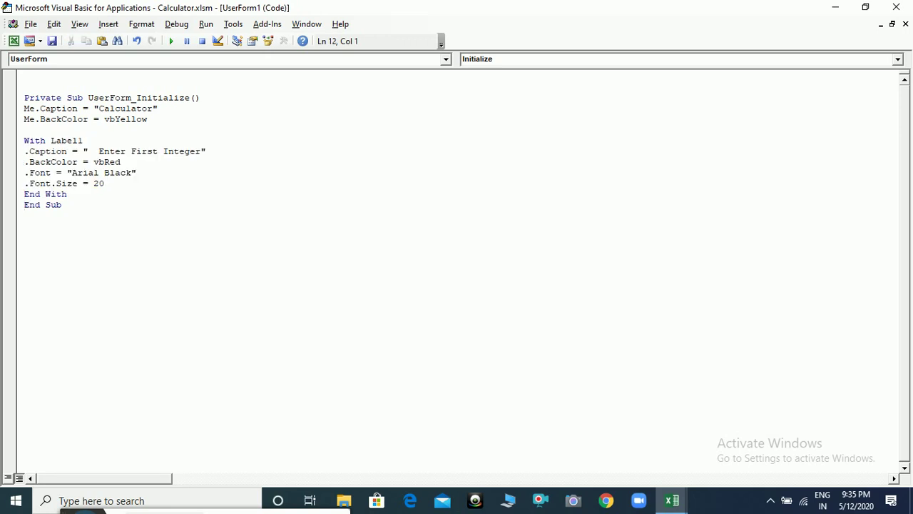
Paste a copy of the block below as Label2, captioned "Enter Second Integer".
left_click(35, 194)
left_click(68, 194)
key("Return")
key("Return")
key("ctrl+v")
key("Up")
key("Up")
key("Up")
key("Up")
key("Up")
key("Up")
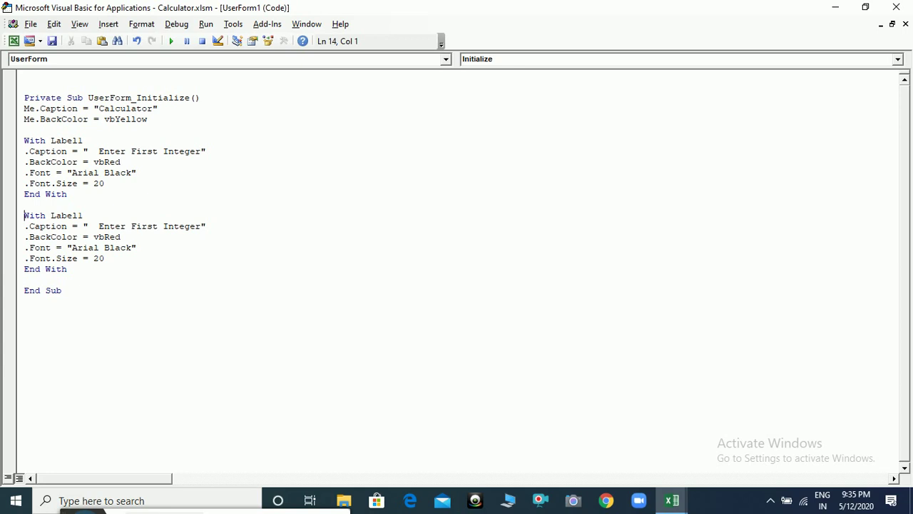
key("Right")
key("Right")
key("Right")
key("Right")
key("Right")
key("Right")
key("Right")
type("2")
key("Down")
key("Right")
key("Right")
key("Right")
key("Right")
key("Right")
key("Right")
key("shift+Right")
key("shift+Right")
key("shift+Right")
key("shift+Right")
key("shift+Right")
type("Sec")
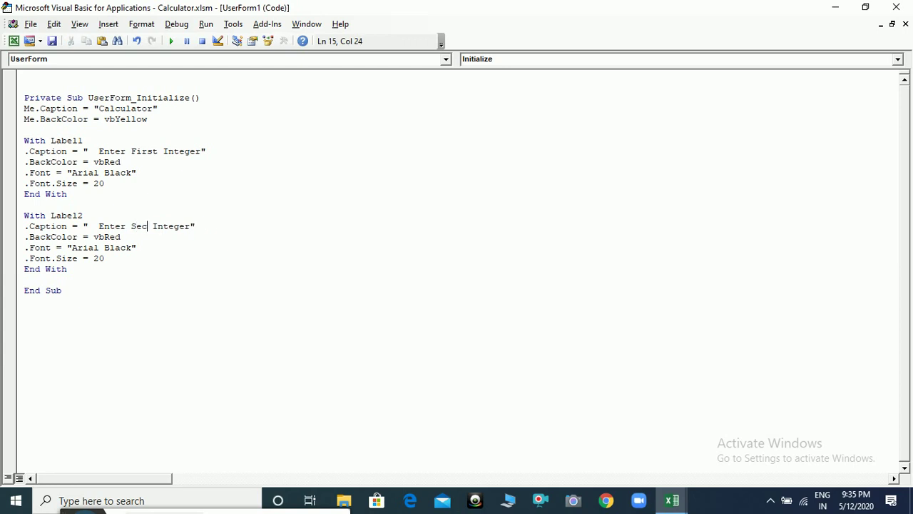
type("ond")
key("Down")
Paste a third copy as Label3 captioned "Result Is", and add a blank line before End Sub.
key("Down")
key("Return")
key("ctrl+v")
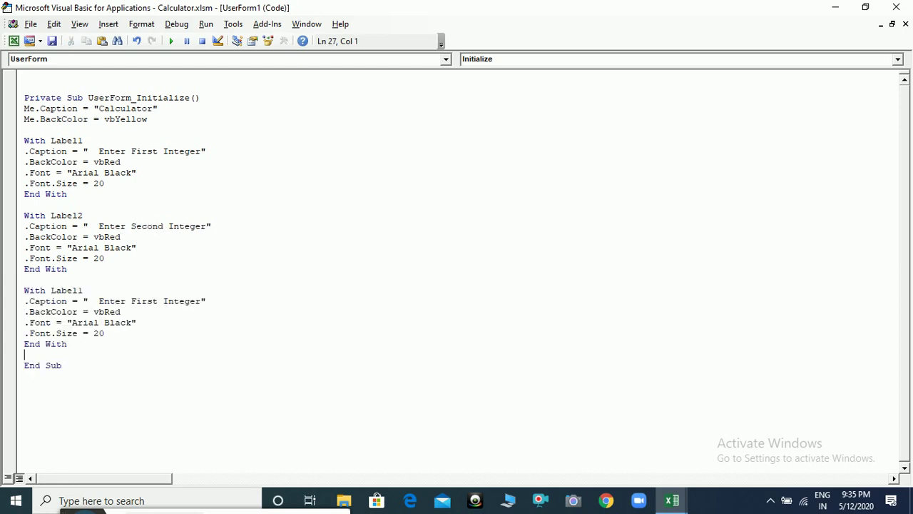
key("Up")
key("Up")
key("Up")
key("Up")
key("Up")
key("Up")
key("Right")
key("Right")
key("Right")
key("Right")
key("BackSpace")
type("3")
key("Down")
key("Down")
key("shift+Right")
key("shift+Right")
key("shift+Right")
key("shift+Right")
key("shift+Right")
key("shift+Right")
key("shift+Right")
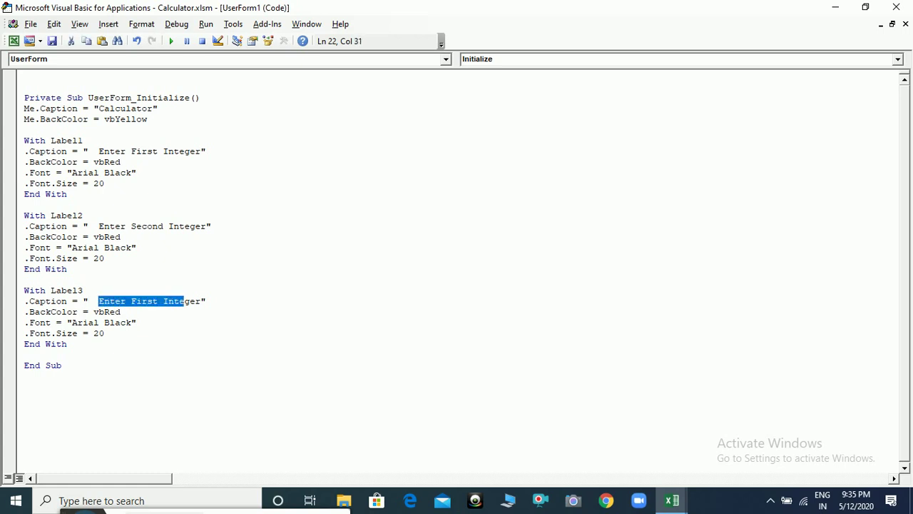
key("shift+Right")
key("shift+Right")
key("shift+Right")
type("Result")
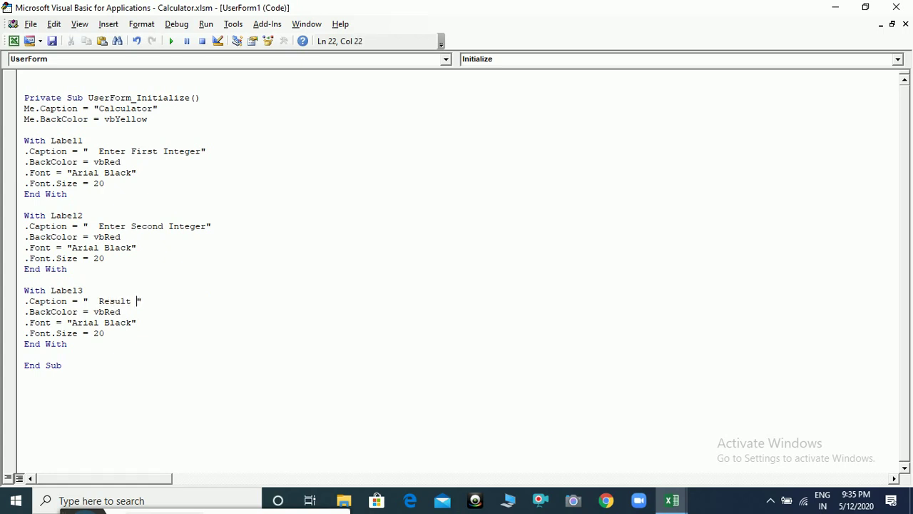
type(" Is")
key("Down")
key("Down")
key("Down")
key("Down")
key("Return")
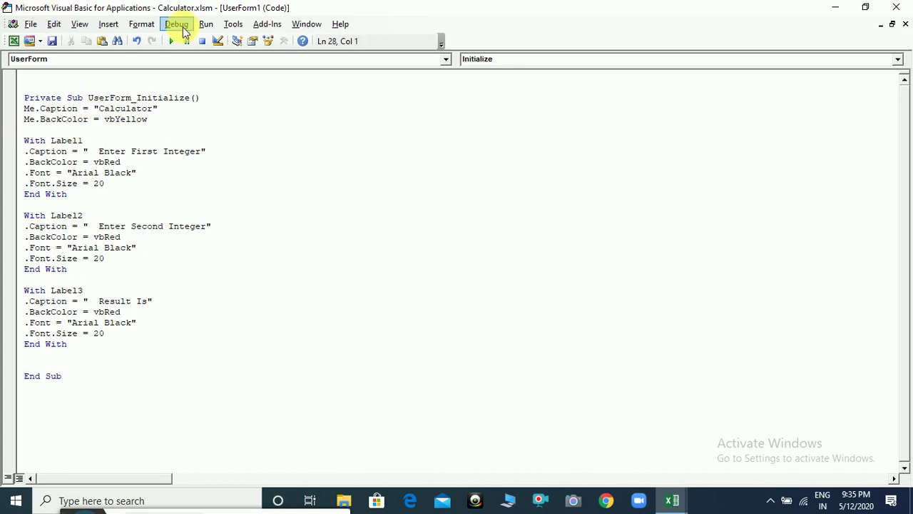
left_click(174, 42)
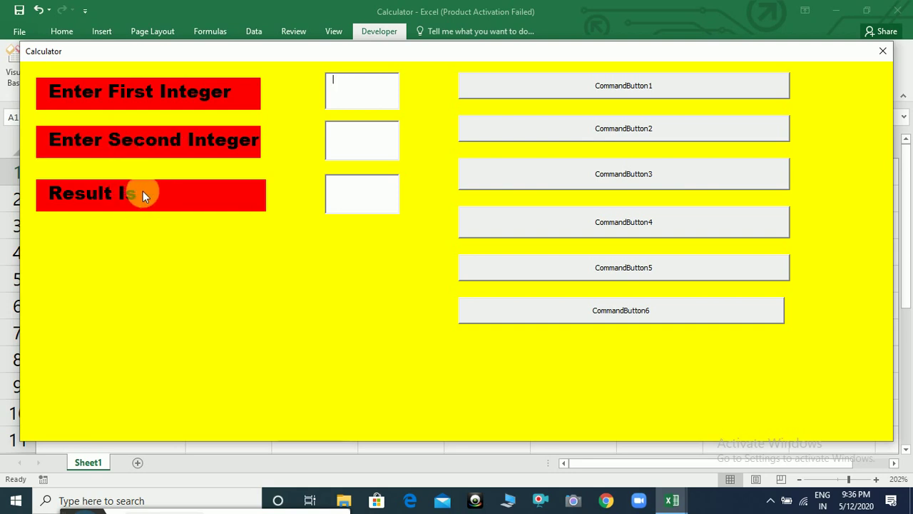
left_click(883, 49)
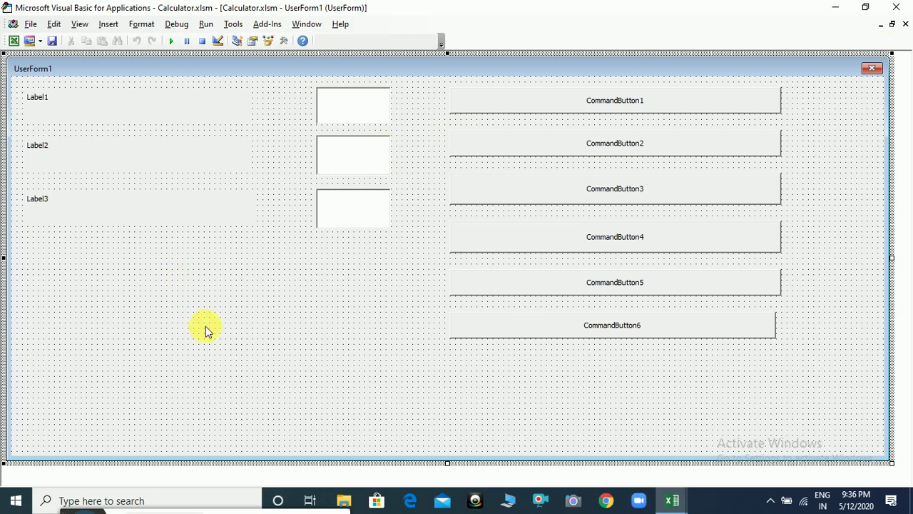
key("F7")
Below Label3's block, add the line textbox1.Font.size=18.
left_click(100, 359)
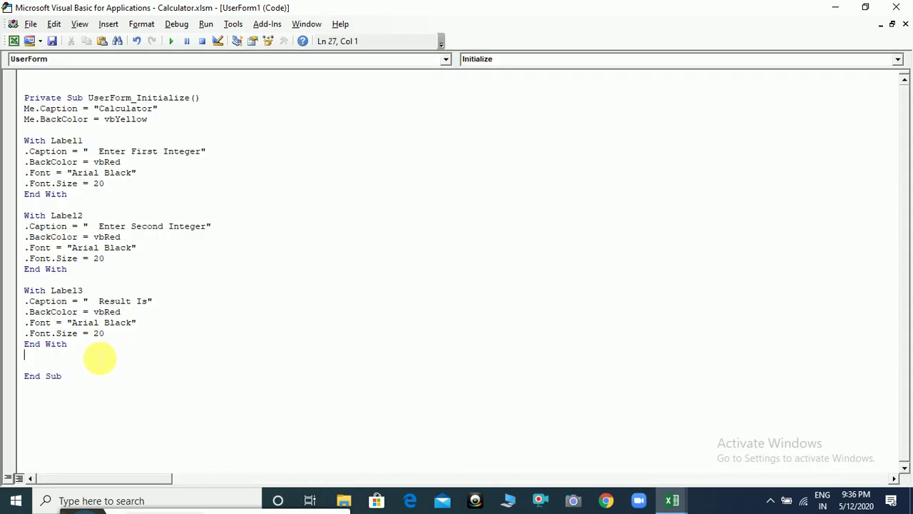
key("Return")
type("textbo")
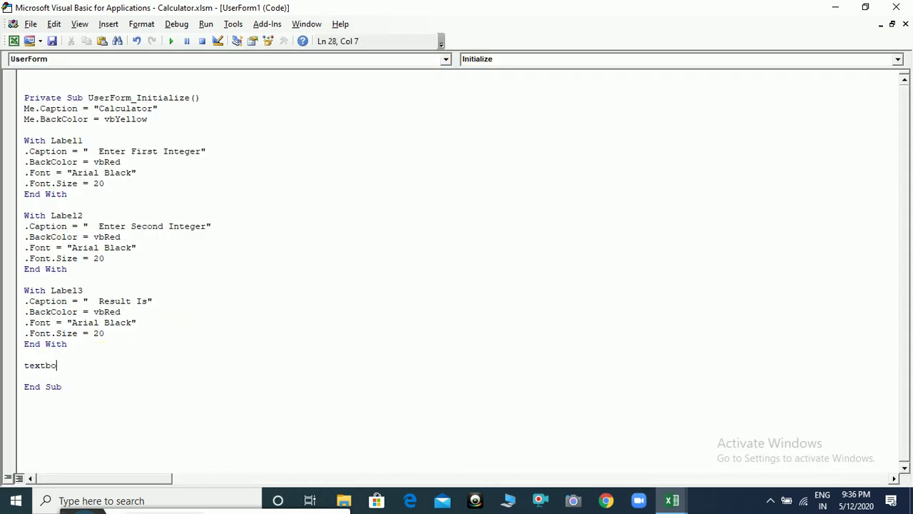
type("x1.")
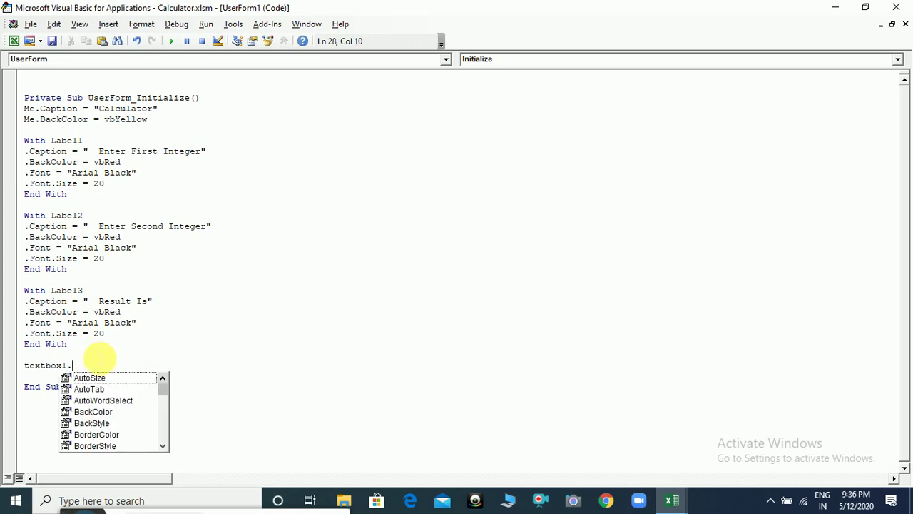
type("Font")
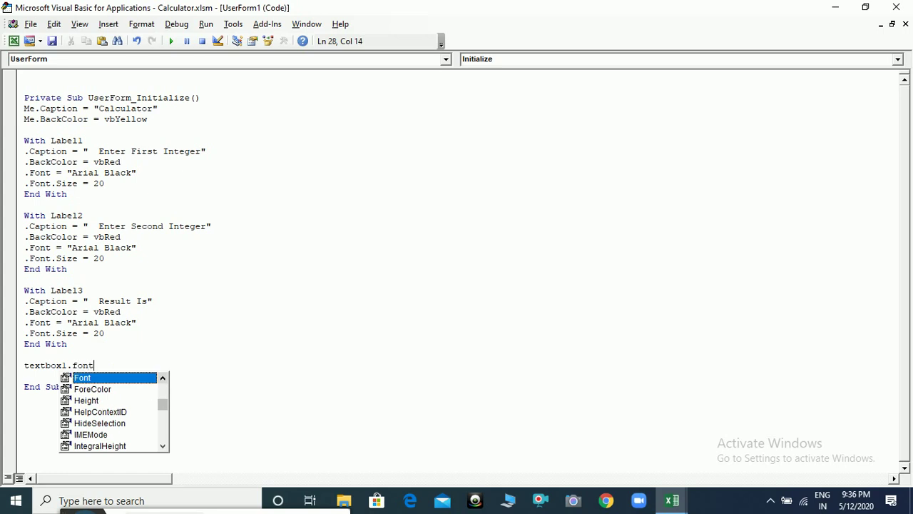
type(".z")
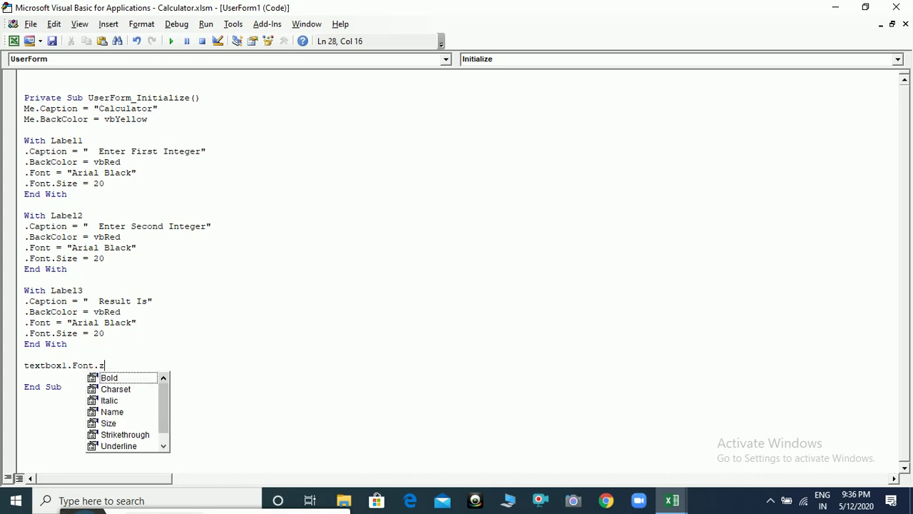
key("BackSpace")
type("size")
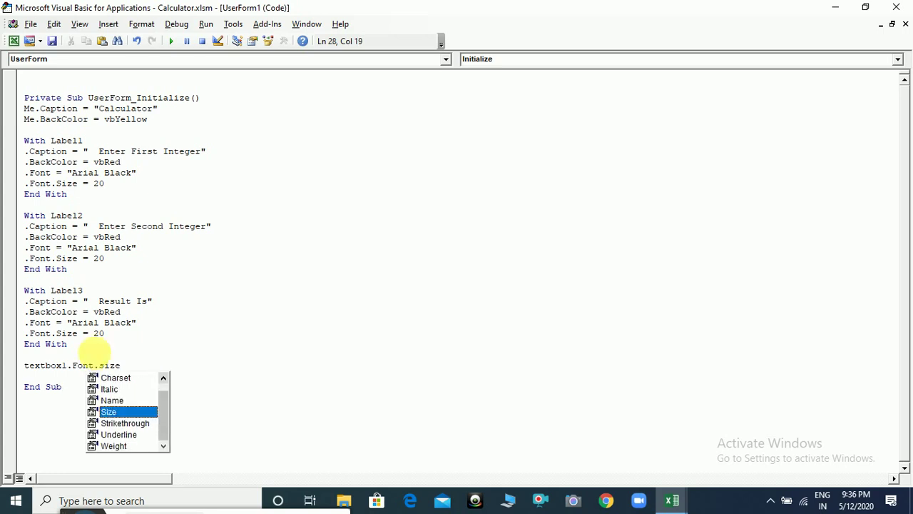
type("=")
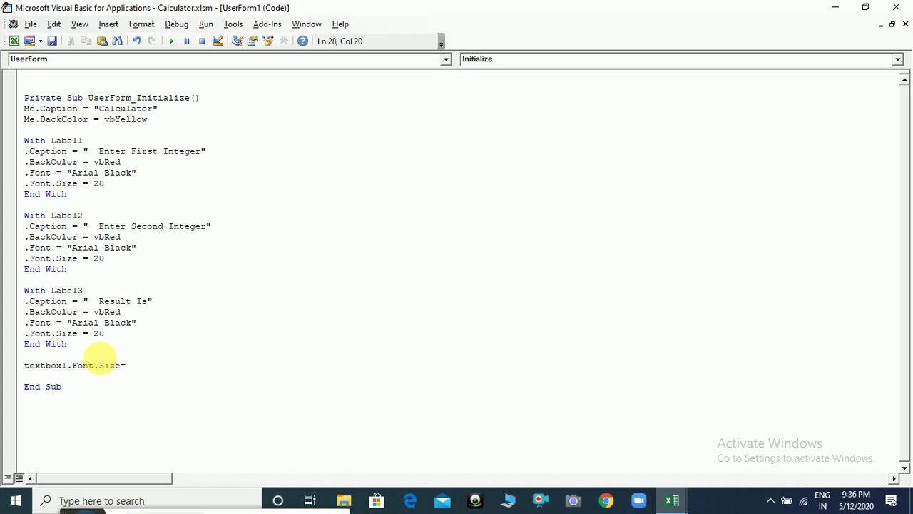
type("18")
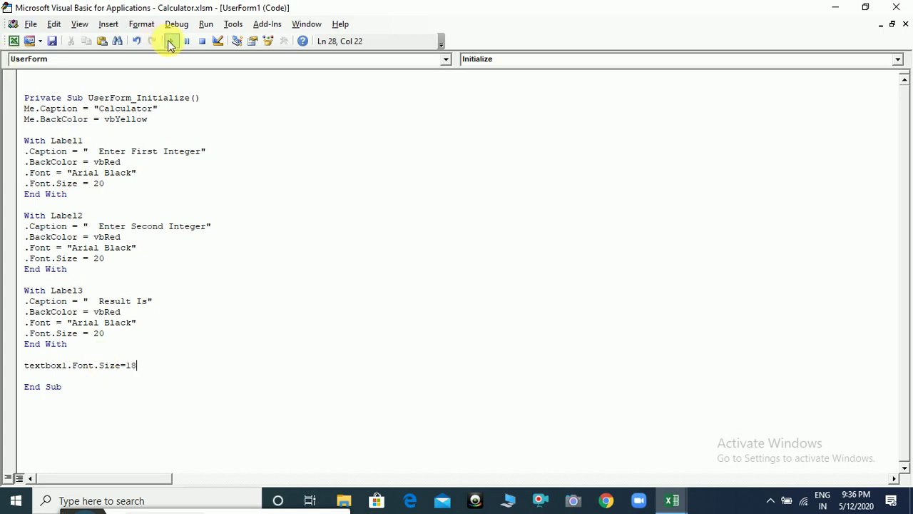
Run the form, enter 12 in the first text box to check the larger font, then return to code.
left_click(172, 44)
type("1")
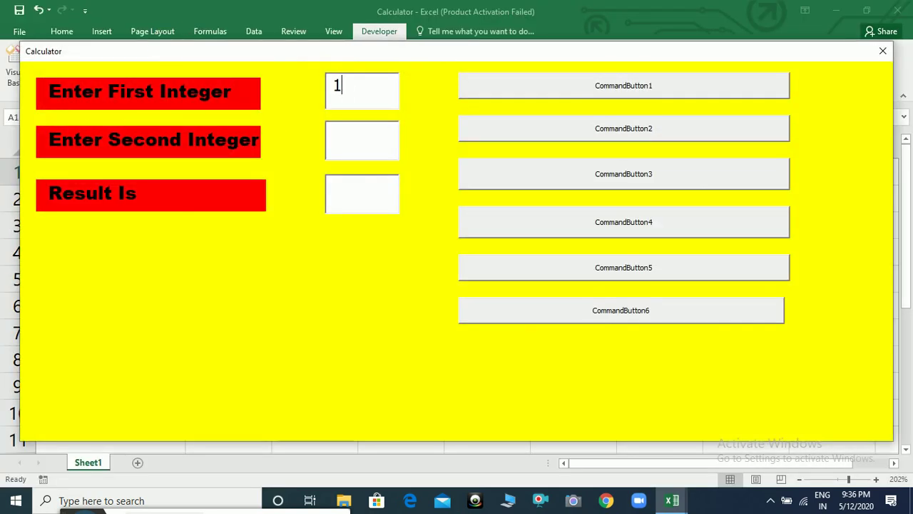
type("2")
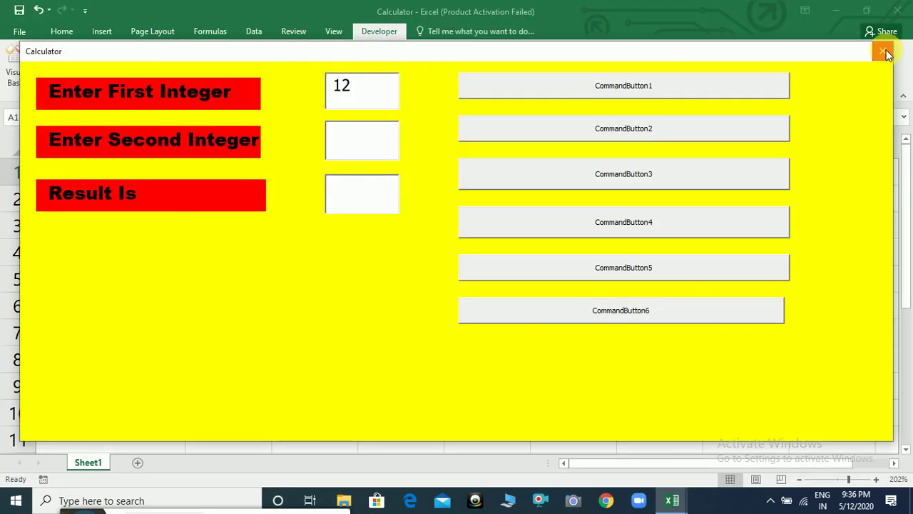
left_click(887, 55)
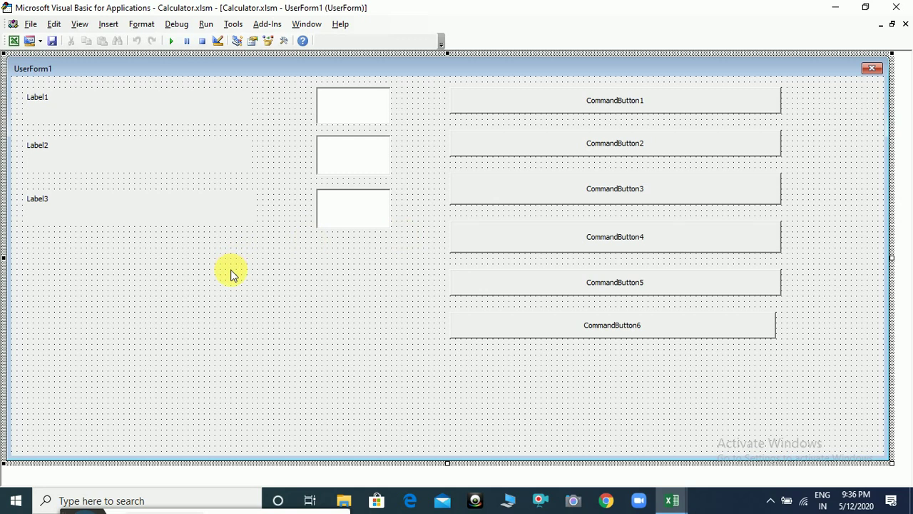
key("F7")
Copy the TextBox1 font-size line and paste it as TextBox2.Font.Size = 18.
left_click(25, 365)
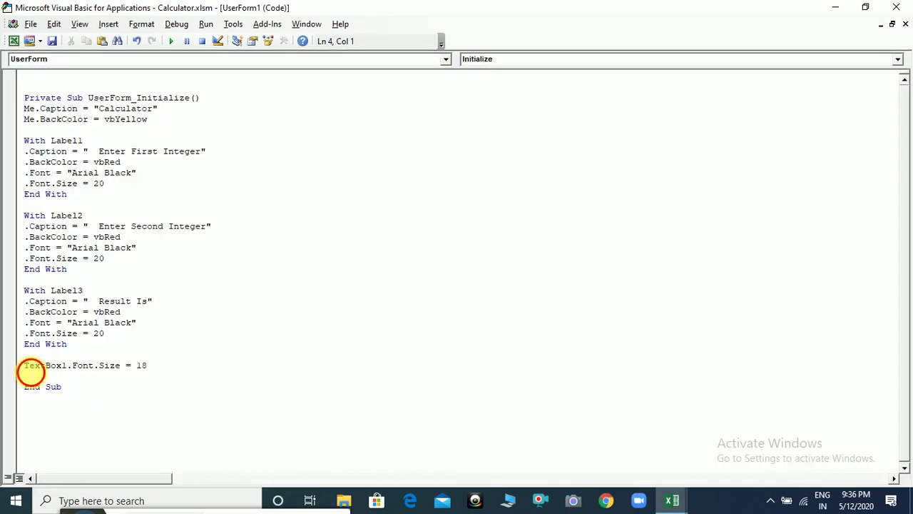
key("shift+Right")
key("shift+Right")
key("shift+Right")
key("shift+Right")
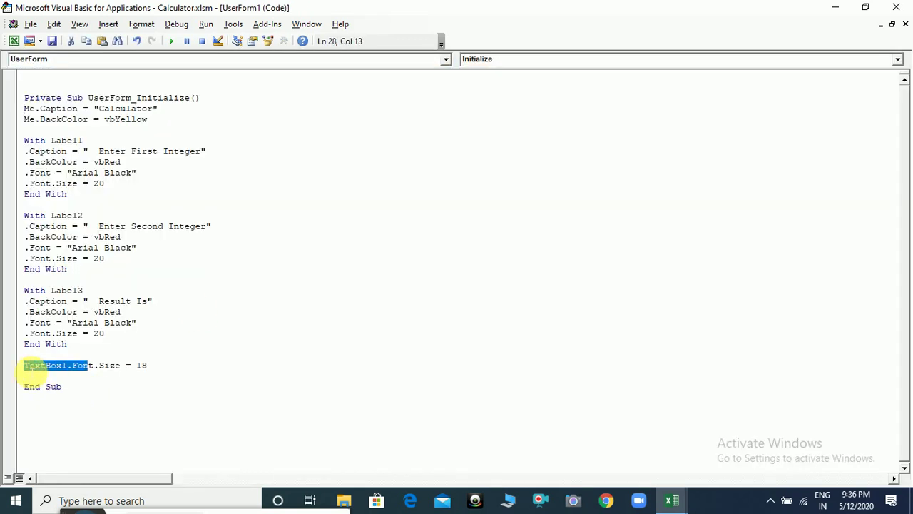
key("shift+Right")
key("shift+Right")
key("shift+Right")
key("shift+Right")
key("shift+Right")
key("shift+Right")
key("shift+Right")
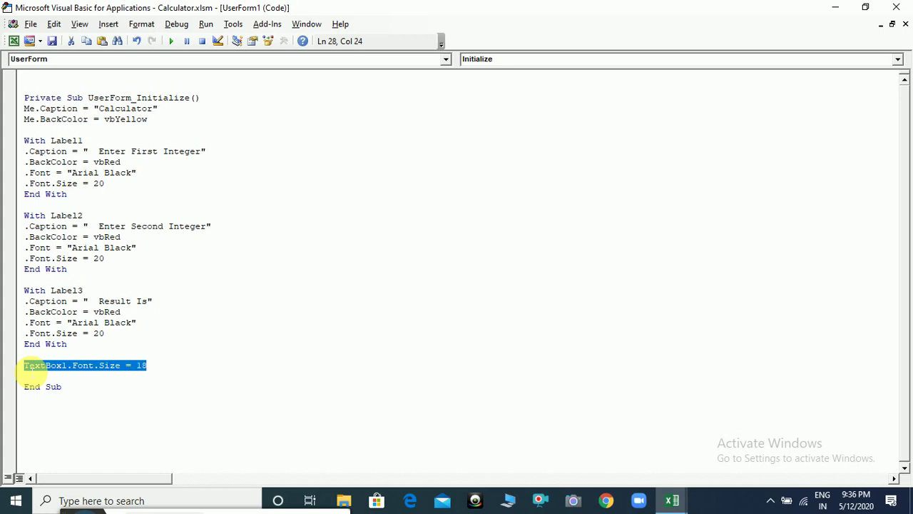
key("ctrl+c")
key("Down")
key("ctrl+v")
key("Left")
key("Left")
key("Left")
key("Left")
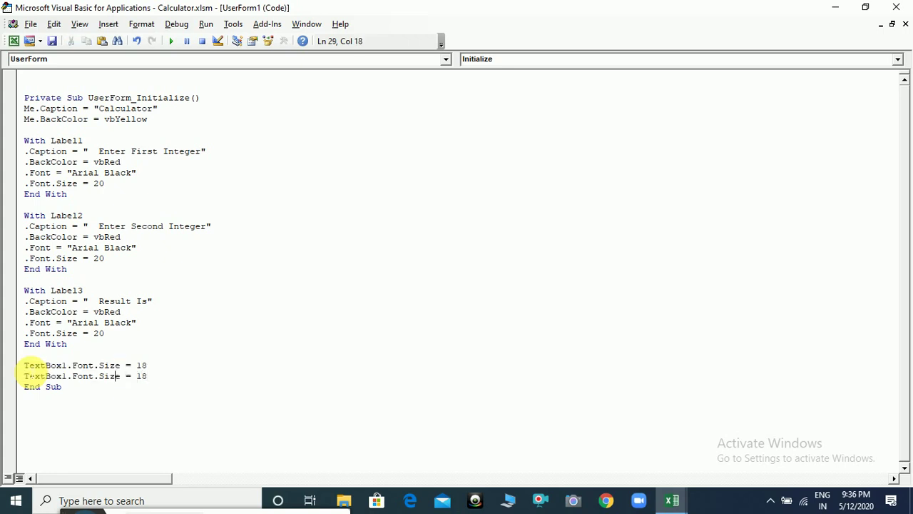
key("Left")
key("Left")
key("Left")
key("Left")
key("BackSpace")
type("2")
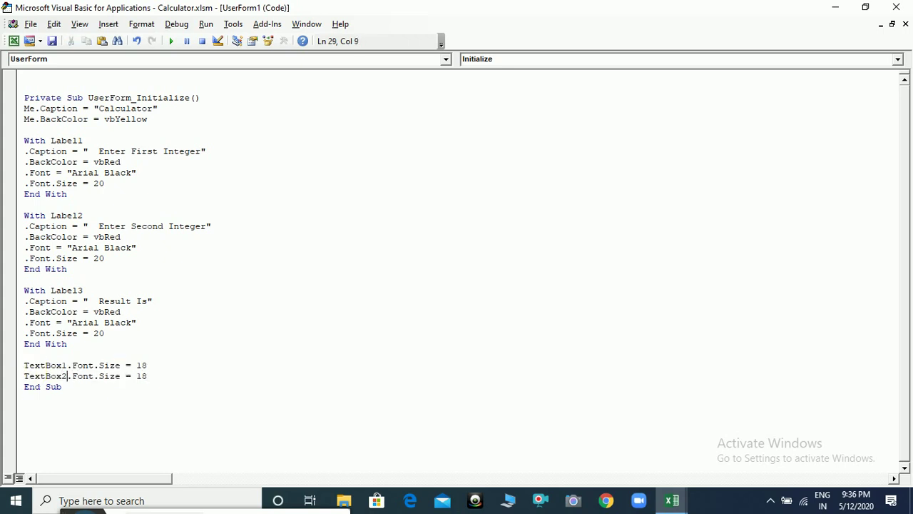
key("Right")
key("Right")
key("Right")
key("Right")
key("Right")
key("Right")
key("Right")
key("Right")
key("Right")
Paste another copy as TextBox3.Font.Size = 18 and add blank lines before End Sub.
key("Return")
key("ctrl+v")
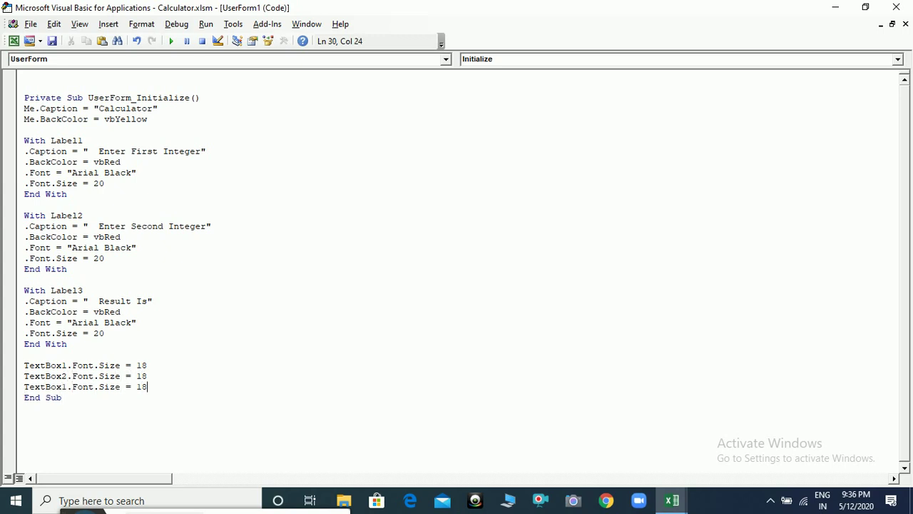
key("Left")
key("Left")
key("Left")
key("Left")
key("Left")
key("Left")
key("Left")
key("BackSpace")
type("3")
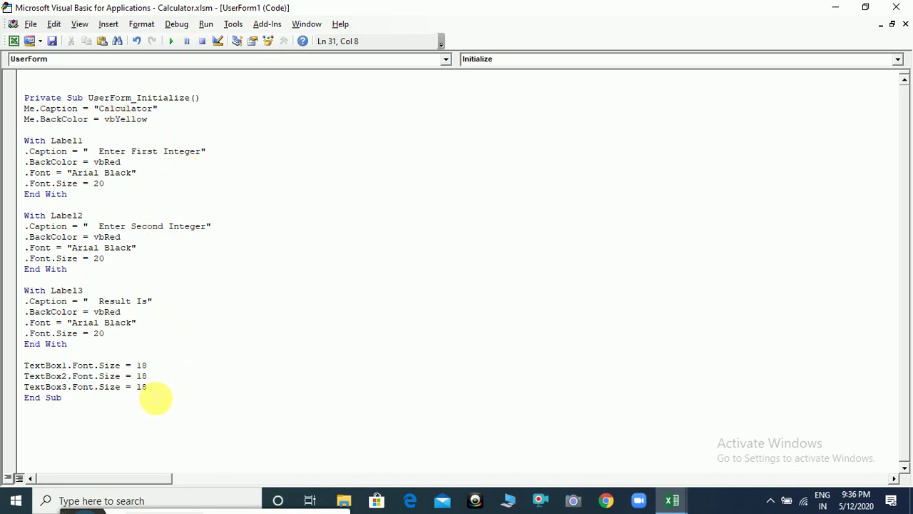
left_click(157, 390)
key("Return")
key("Return")
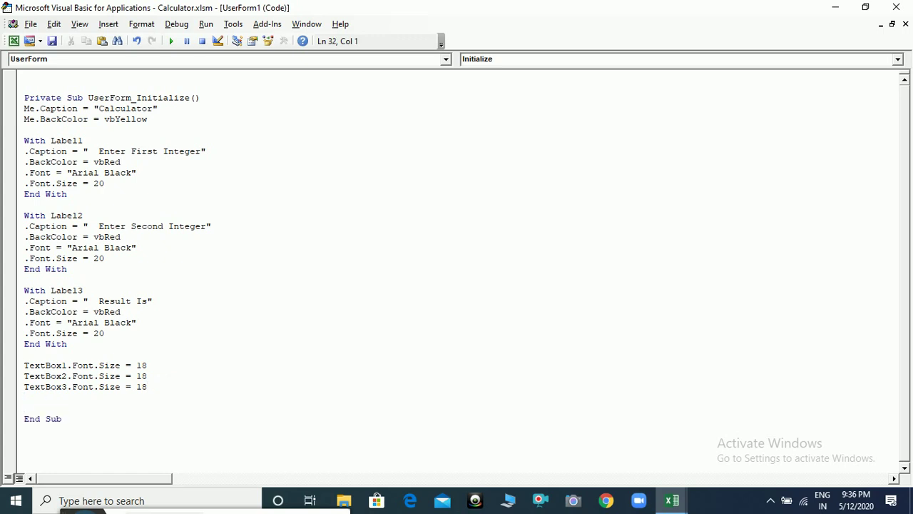
Enter the CommandButton1.Caption = "+ (Addition)" line and paste a copy below it.
type("command")
type("button1.")
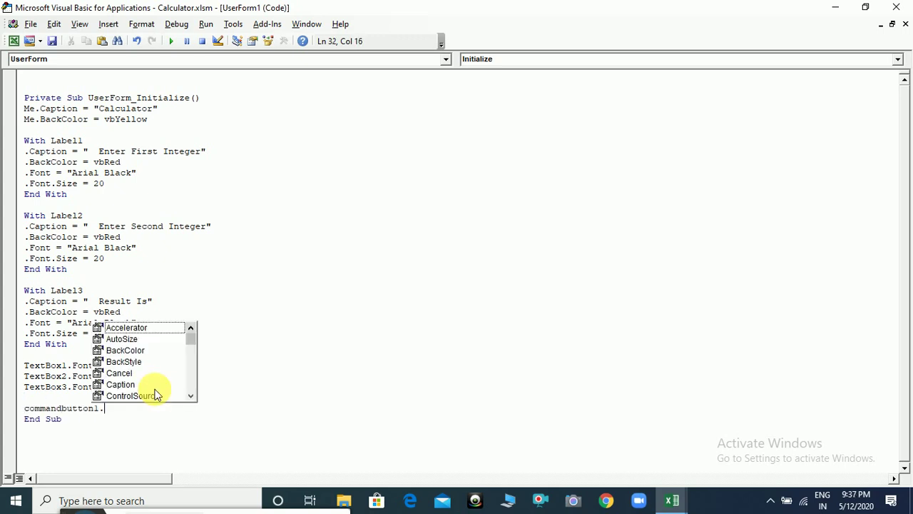
type("ca")
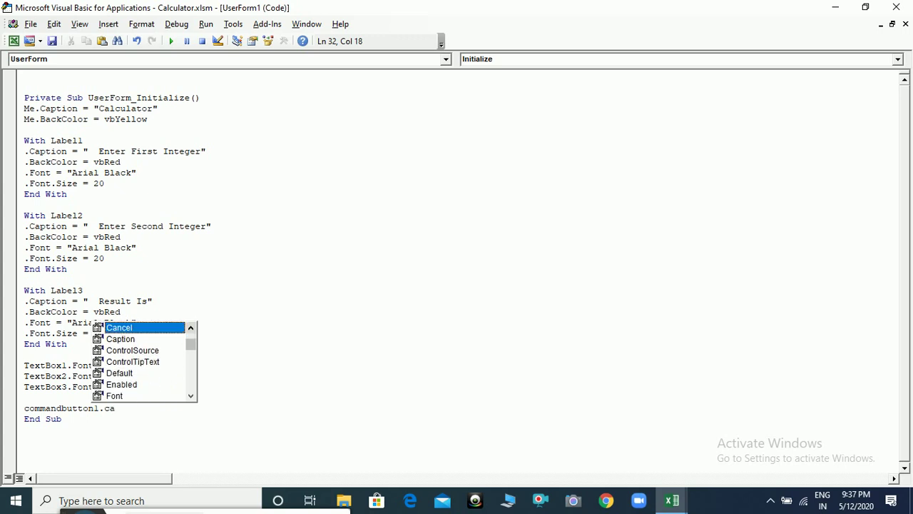
type("p=\"")
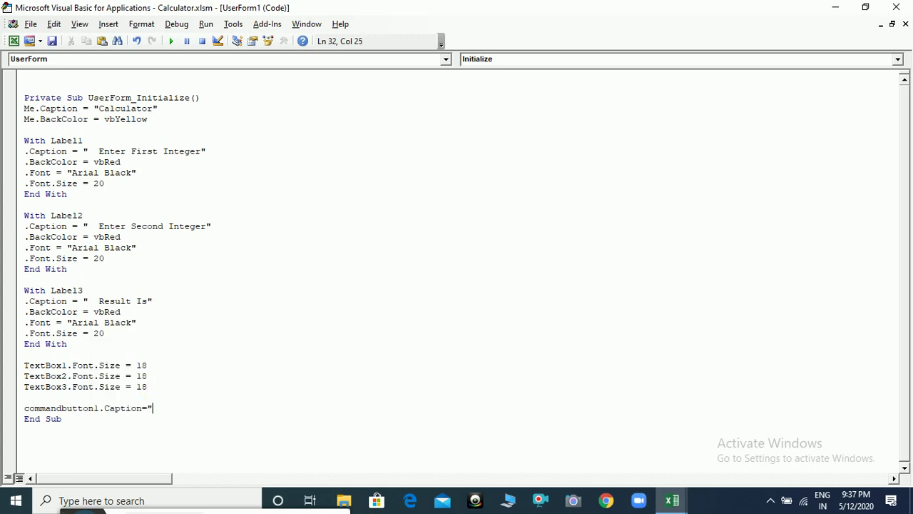
type("+ (")
type("Addition)")
type("\"")
key("Return")
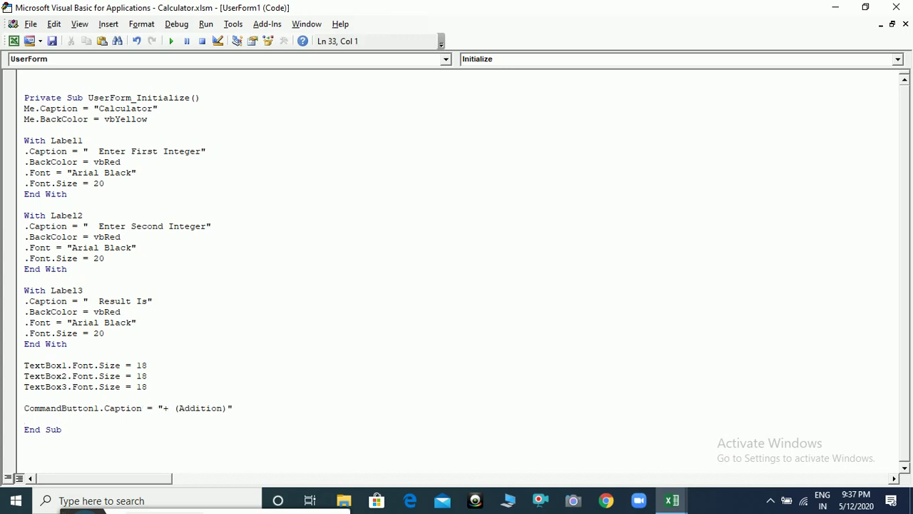
key("Up")
key("shift+Right")
key("shift+Right")
key("shift+Right")
key("shift+Right")
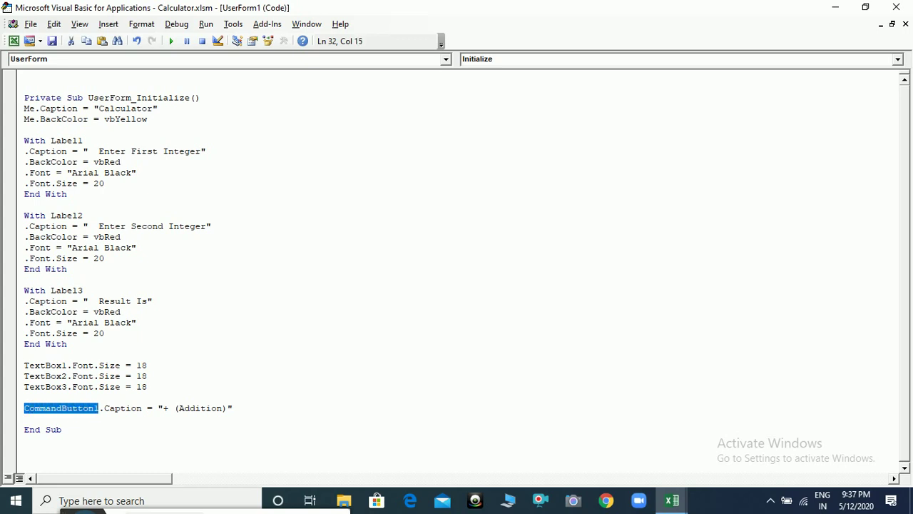
key("shift+Right")
key("shift+Right")
key("shift+Right")
key("shift+Right")
key("shift+Right")
key("shift+Right")
key("shift+Right")
key("shift+Right")
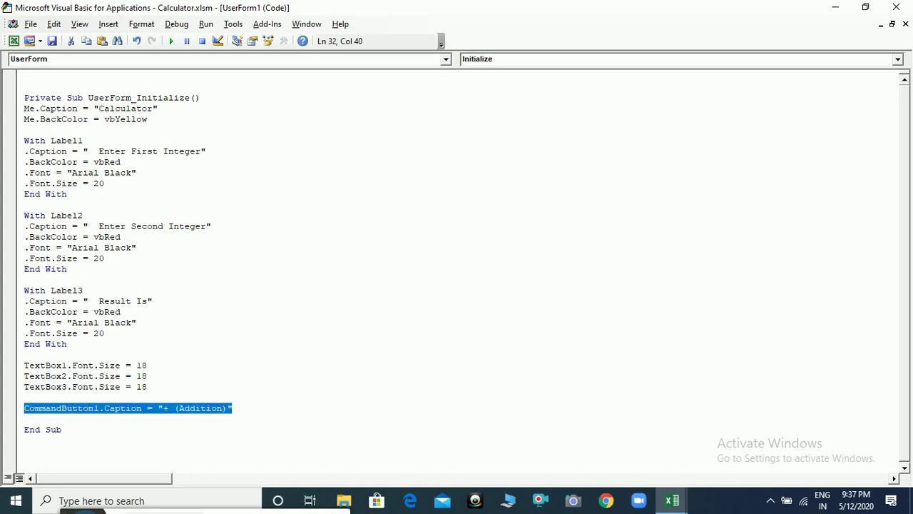
key("ctrl+c")
key("Down")
key("ctrl+v")
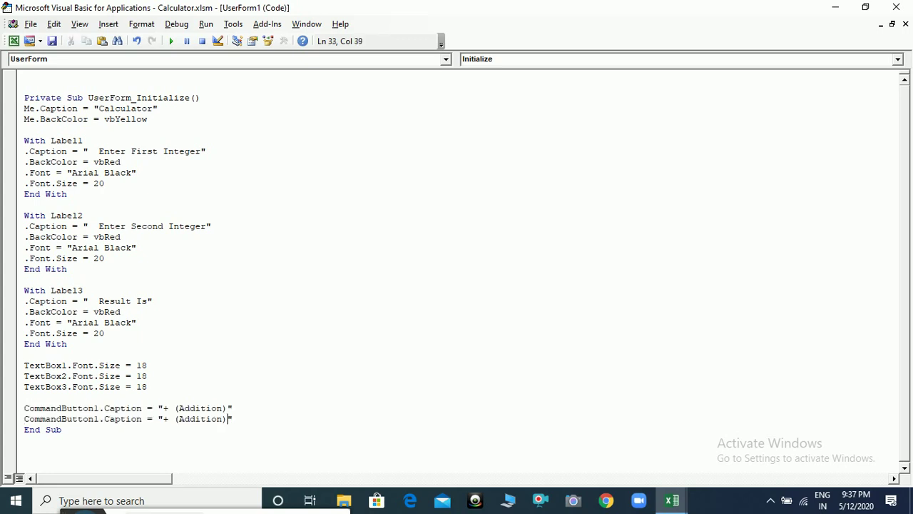
Change the copied line to CommandButton2 with caption "+ (Subtraction)".
key("Left")
key("Left")
key("Left")
key("Left")
key("Left")
key("Left")
key("Left")
key("Left")
key("BackSpace")
type("2")
key("Right")
key("Right")
key("shift+Right")
key("shift+Right")
key("shift+Right")
key("shift+Right")
key("shift+Right")
type("S")
type("ubtrac")
key("Right")
key("Return")
Paste another copy and change it to CommandButton3 with caption "+ (Multiplication)".
key("ctrl+v")
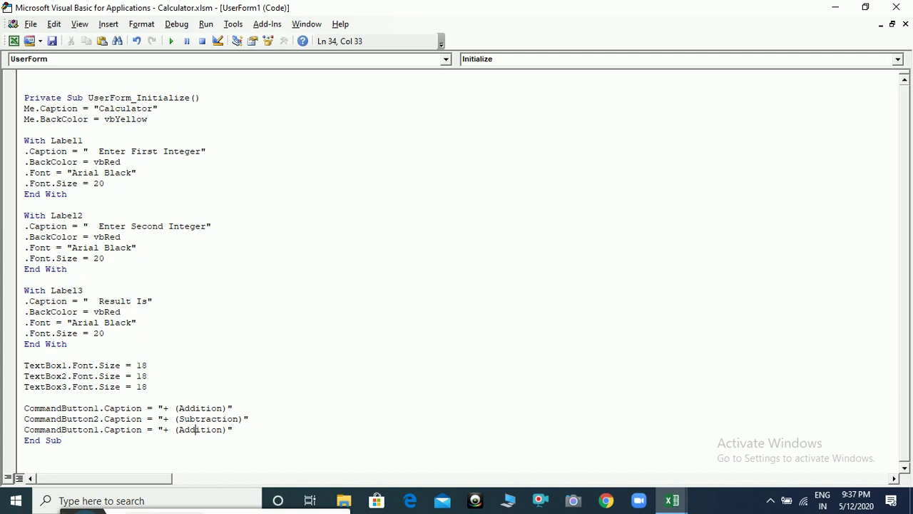
left_click(121, 429)
key("BackSpace")
type("3")
left_click_drag(178, 430, 201, 430)
type("Multip")
type("lica")
key("Down")
key("Home")
key("Up")
key("End")
key("Return")
Paste a fourth line and change it to CommandButton4 with caption "+ (Diviion)".
key("ctrl+v")
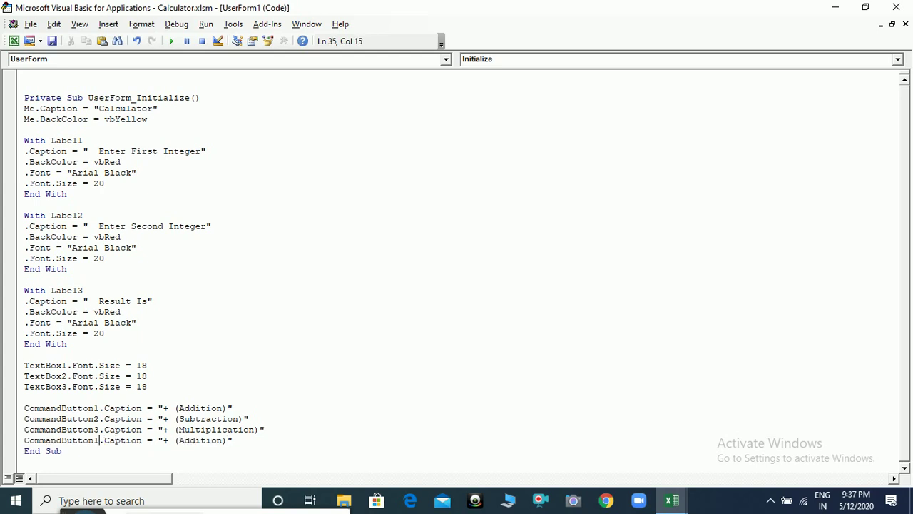
key("BackSpace")
type("4")
key("Right")
key("Right")
key("Right")
key("shift+Right")
key("shift+Right")
key("shift+Right")
key("shift+Right")
key("shift+Right")
type("D")
type("ic")
type("i")
type("s")
key("Right")
Correct the spelling to Division and add a fifth caption line for CommandButton5.
key("BackSpace")
key("Return")
key("ctrl+v")
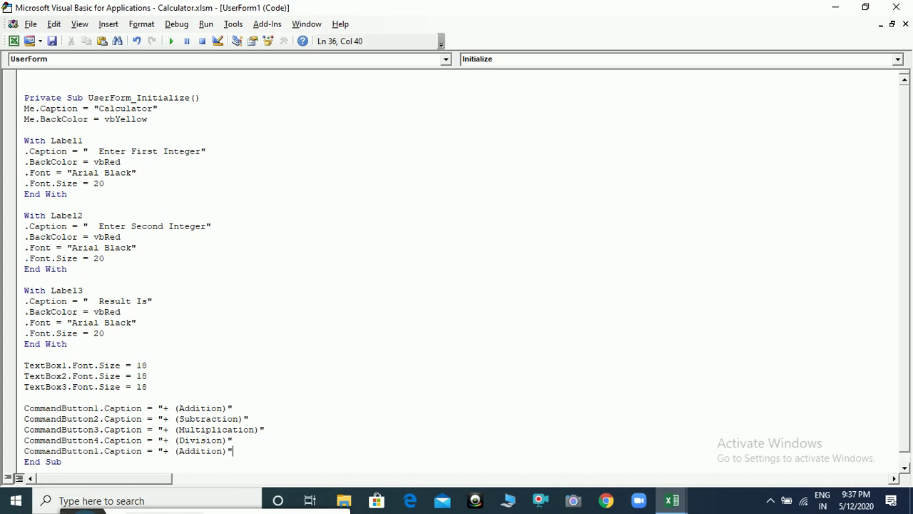
key("Left")
left_click(103, 451)
key("Delete")
type("5")
Swap the plus signs for -, *, /, % and caption CommandButton5 "% (Remainder)".
left_click(178, 451)
key("Up")
key("Up")
key("Up")
key("Left")
key("BackSpace")
type("-")
key("Down")
key("BackSpace")
type("*")
key("BackSpace")
type("/")
key("BackSpace")
type("%")
left_click_drag(178, 451, 223, 451)
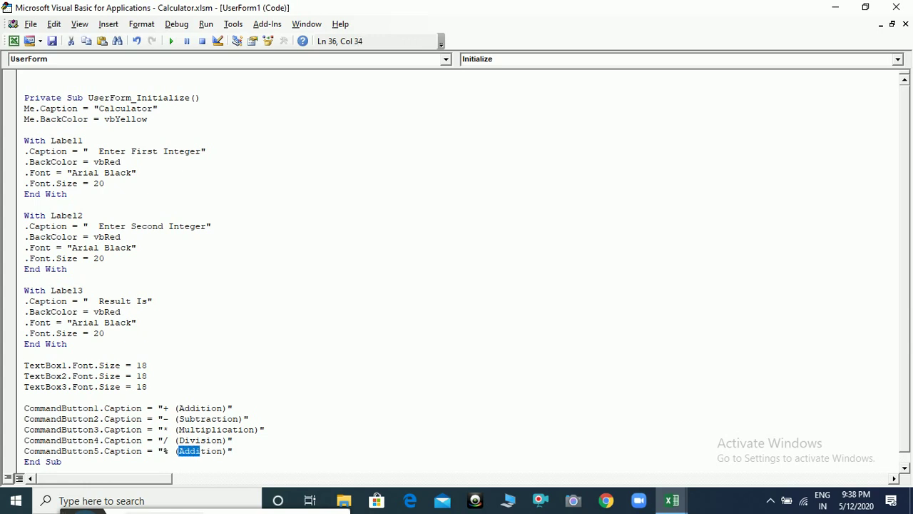
type("Remaind")
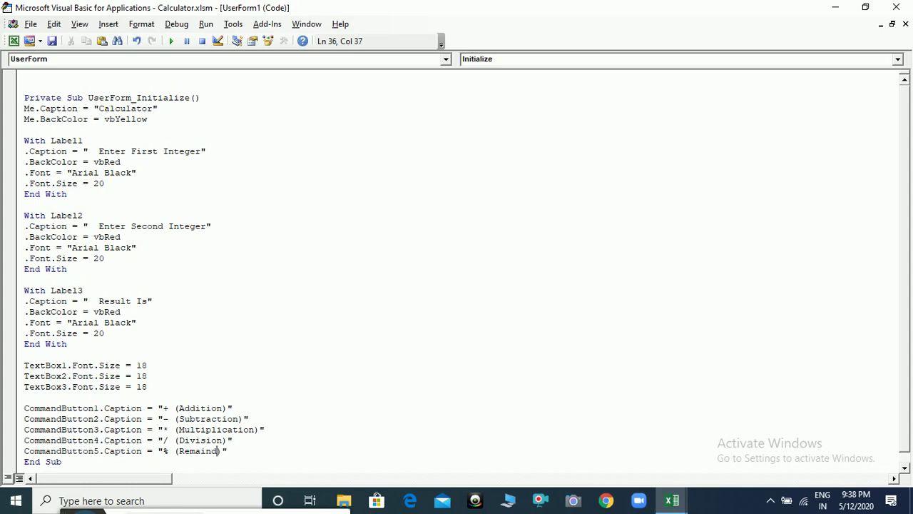
type("er")
Paste one more caption line and change its caption to "Exit/ Quit".
left_click(24, 462)
key("shift+End")
key("Delete")
key("ctrl+v")
left_click(217, 461)
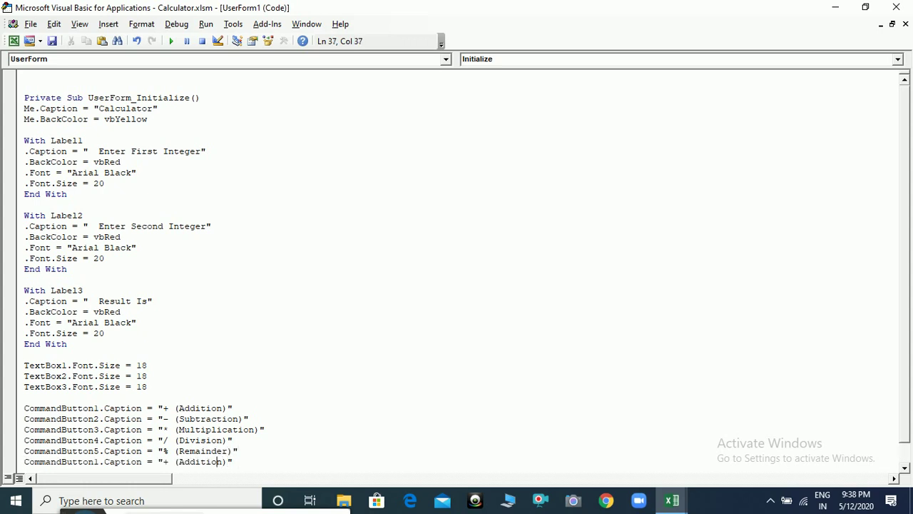
left_click_drag(162, 462, 227, 461)
type("Exi")
type("t/ Quit")
Test-run the calculator form with 200 and 12, then close it.
left_click(172, 41)
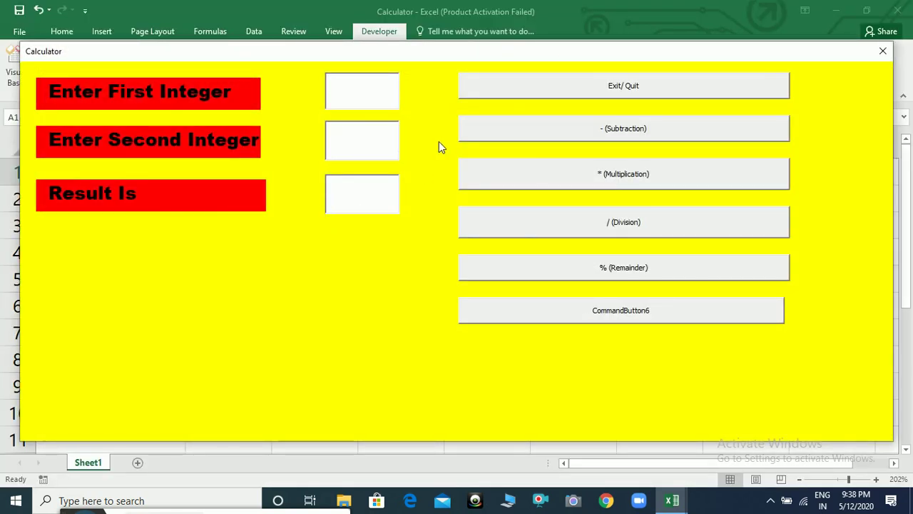
type("200")
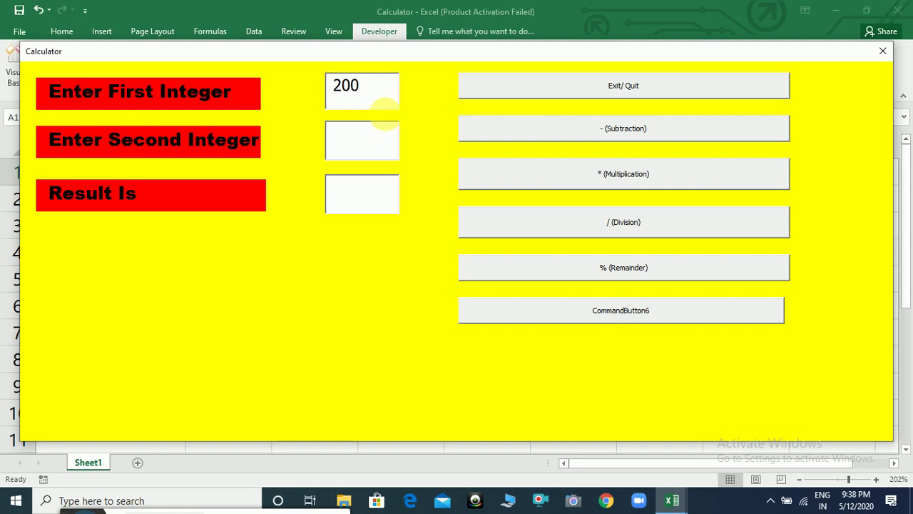
left_click(384, 148)
type("12")
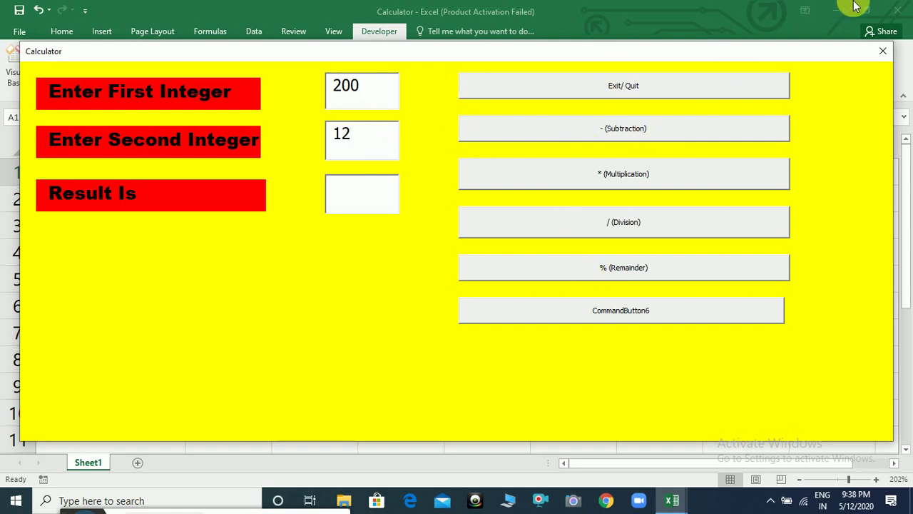
left_click(881, 54)
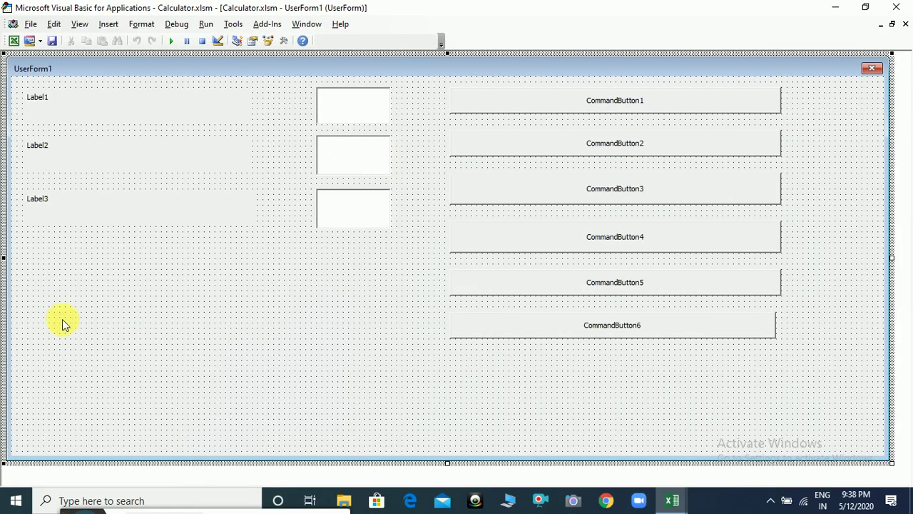
In the code, change the Exit/ Quit caption line to target CommandButton6.
key("F7")
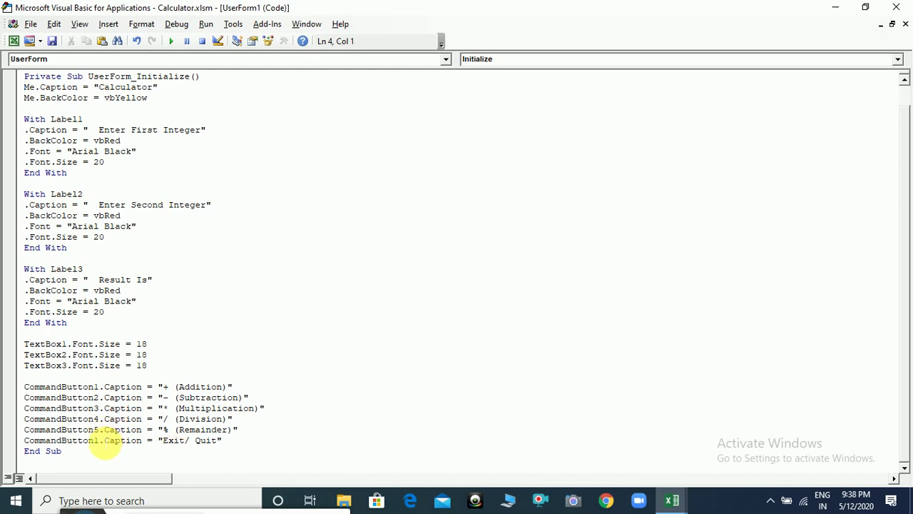
left_click(100, 440)
key("BackSpace")
type("6")
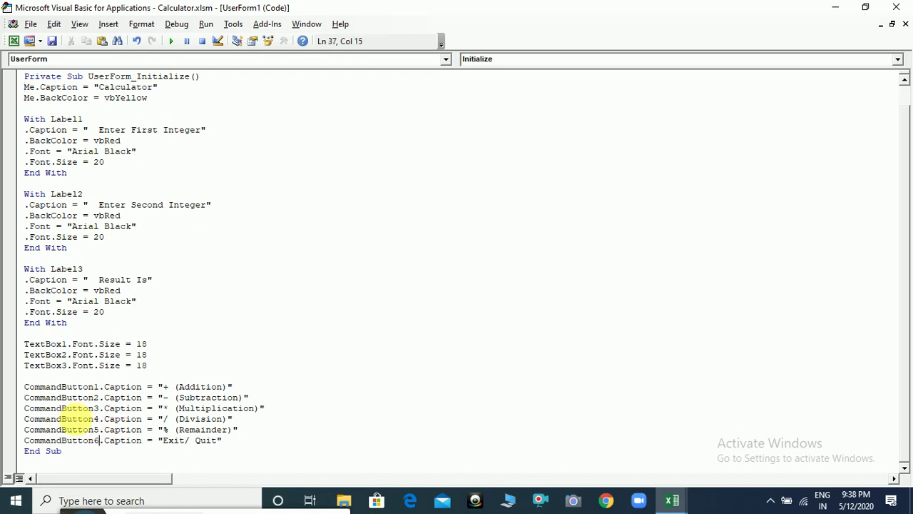
Rerun the form with 1200 and 45, try + (Addition), then close it.
left_click(171, 41)
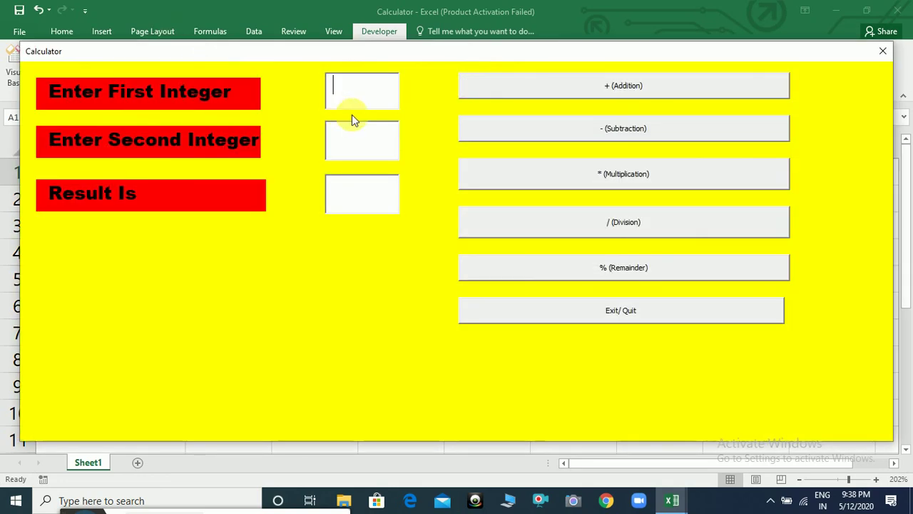
type("1200")
key("Tab")
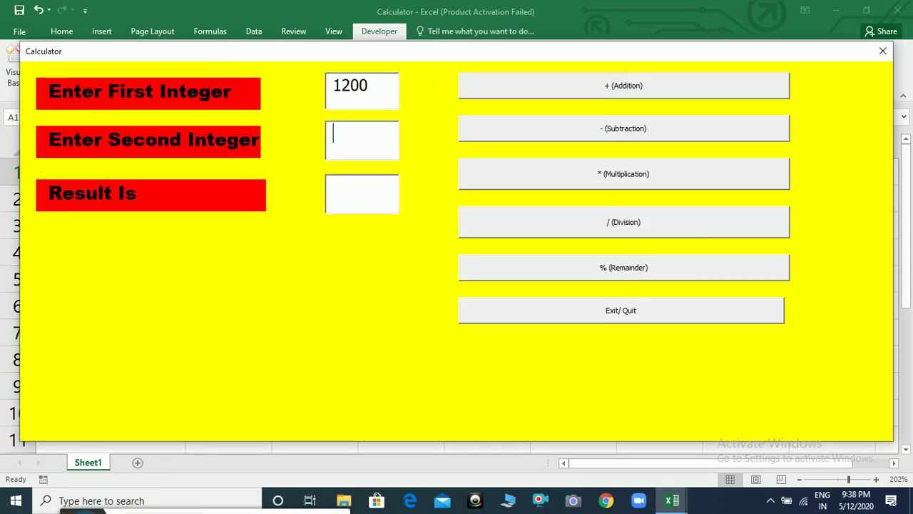
type("45")
left_click(625, 76)
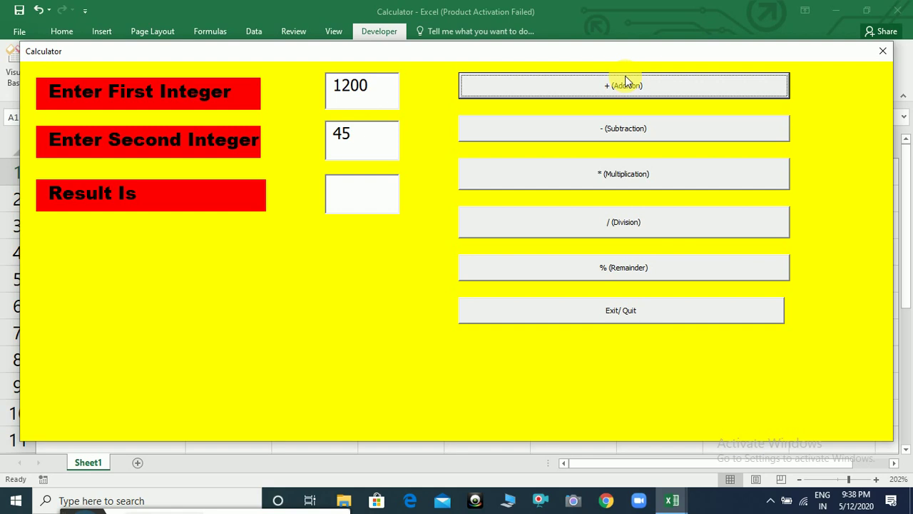
left_click(884, 53)
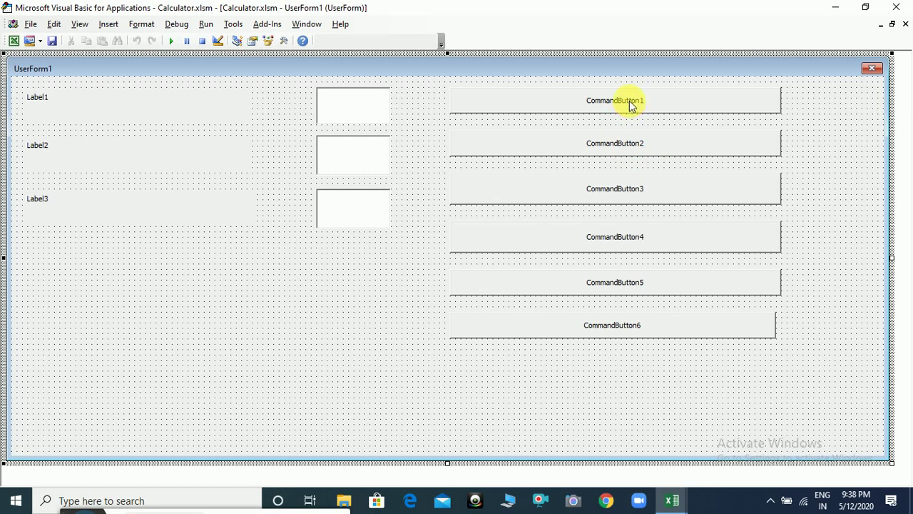
Create the CommandButton1_Click procedure and declare num1, num2, res As Integer.
double_click(631, 106)
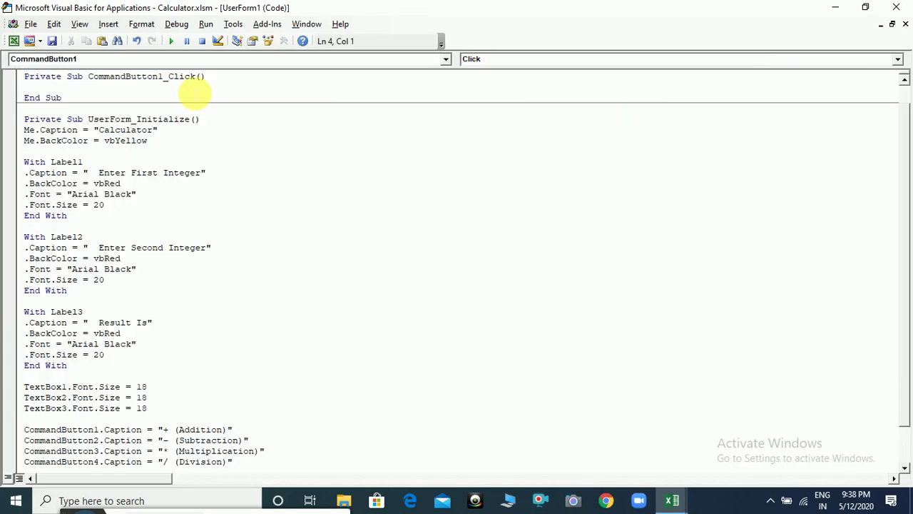
type("dim ")
type("num1")
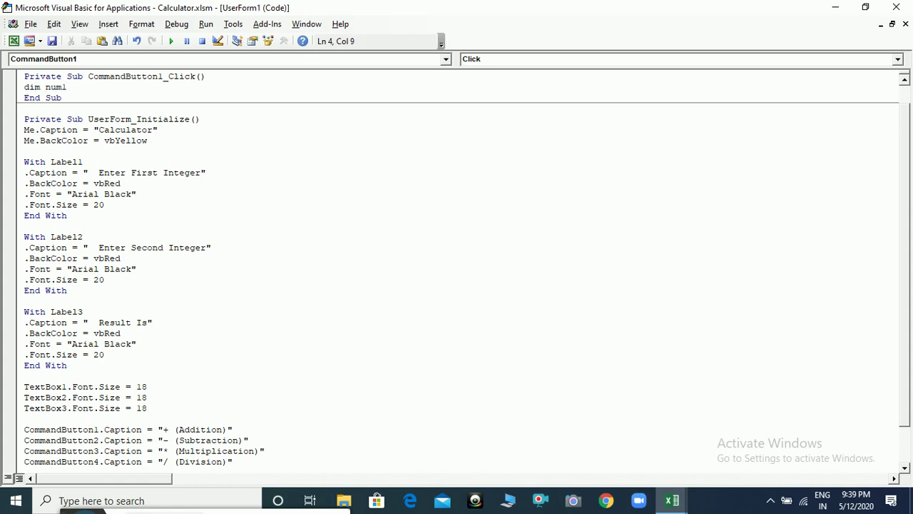
type(",num2")
type(",")
type("res")
type(" as ")
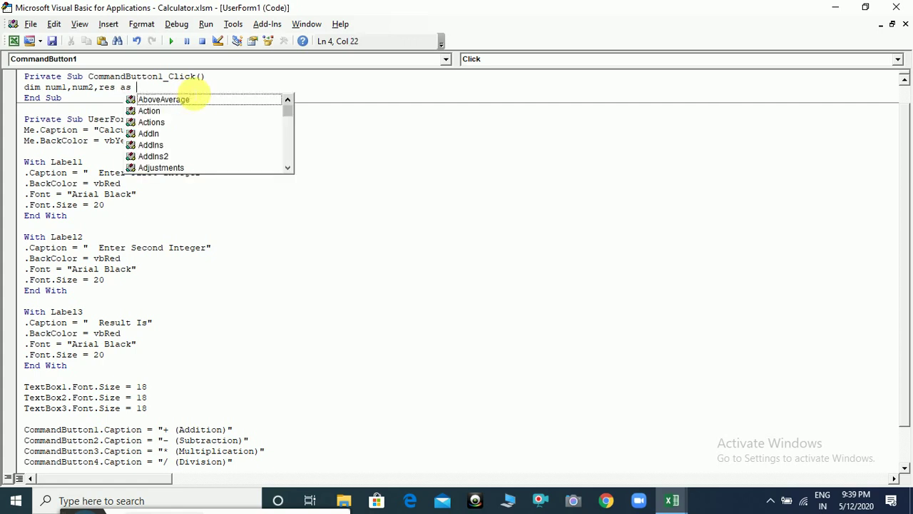
type("inte")
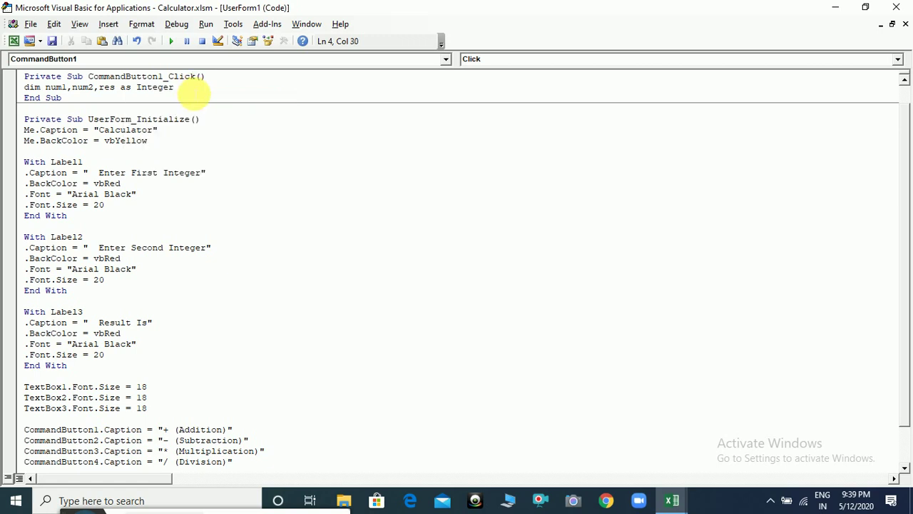
key("Return")
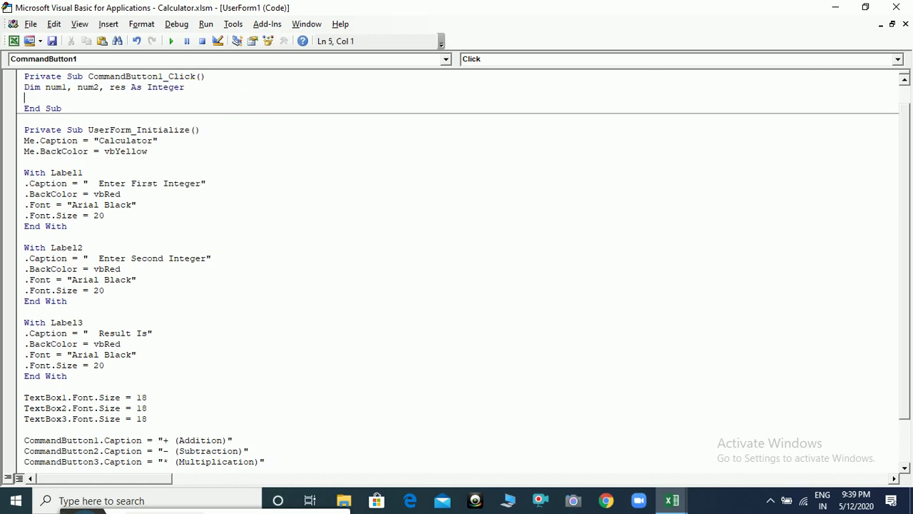
Add the line num1 = CInt(TextBox1.Text).
type("num1=")
type("cin")
type("t(text")
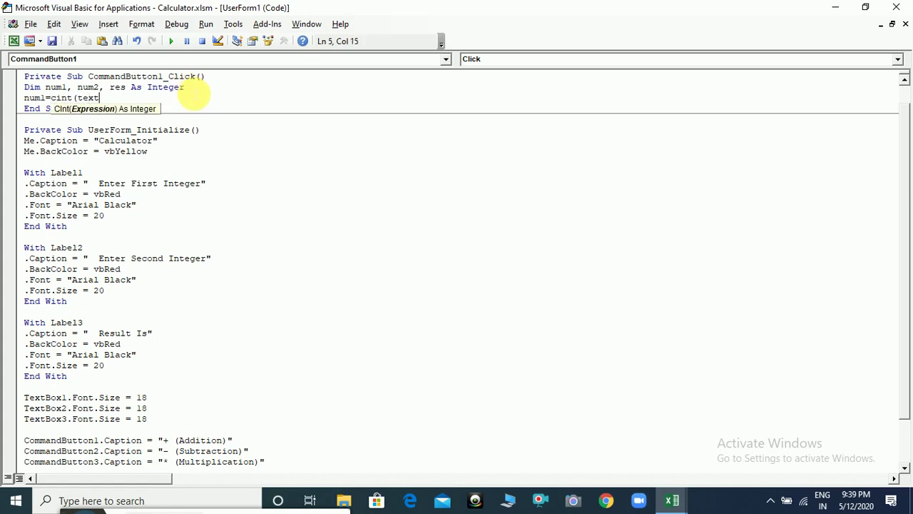
type("box2.")
type("te")
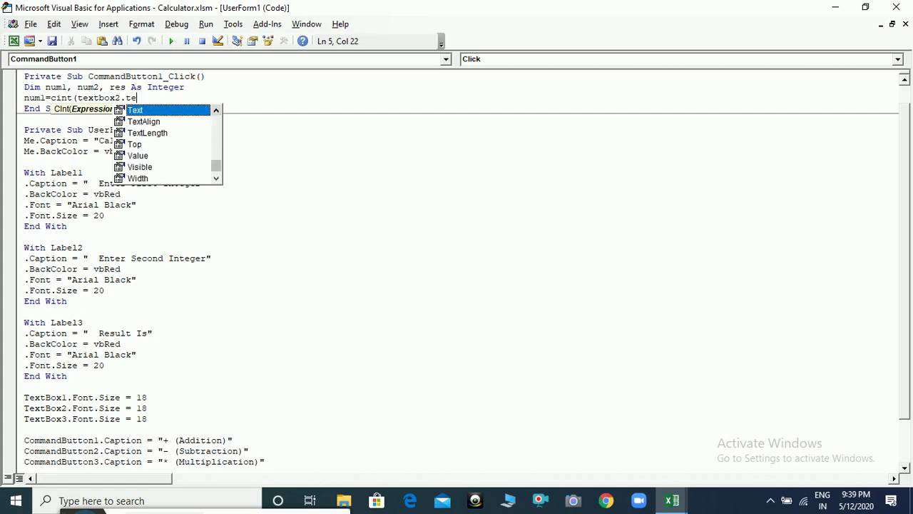
type("xt)")
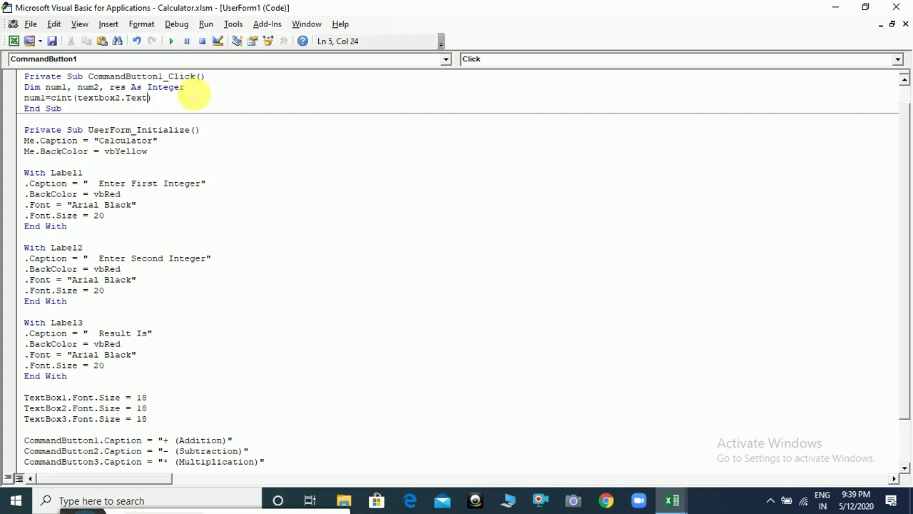
key("BackSpace")
type("1")
key("Right")
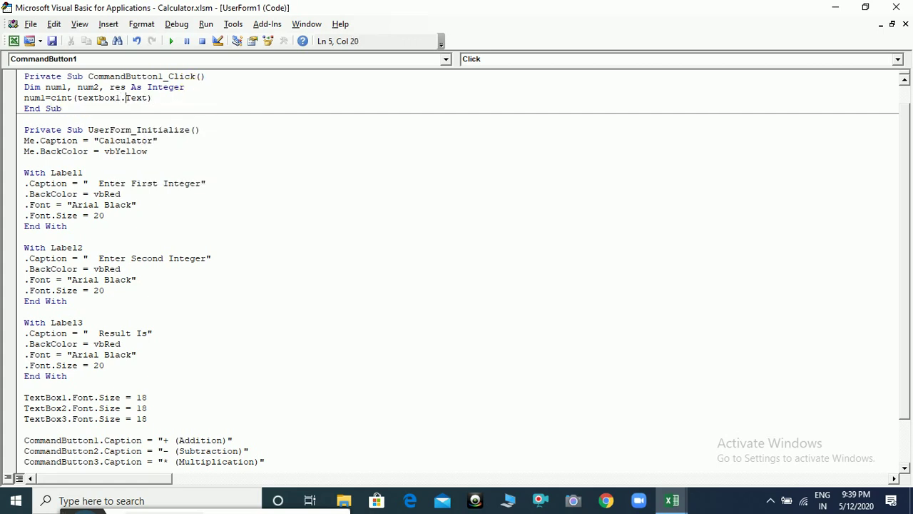
key("Return")
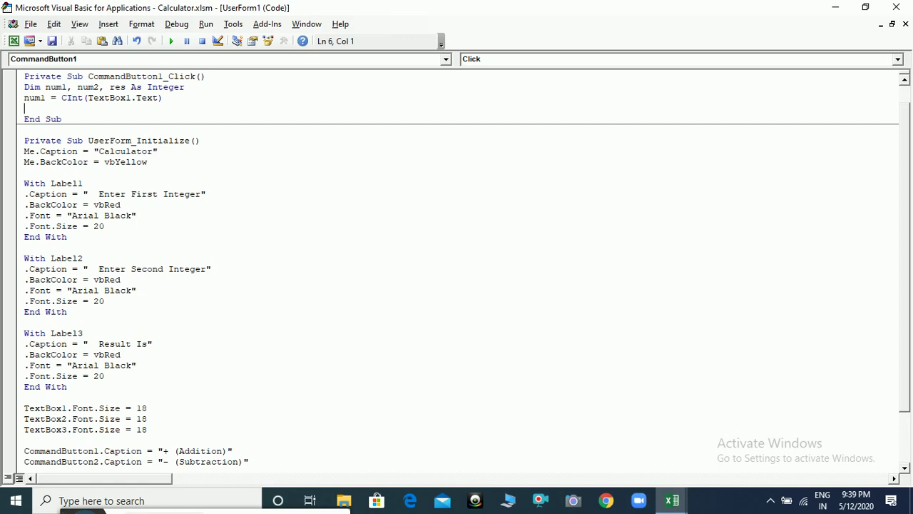
Add num2 = CInt(TextBox2.Text), res = num1 + num2 and TextBox3.Text = res, then select lines 4–8.
type("num2=ci")
type("nt(")
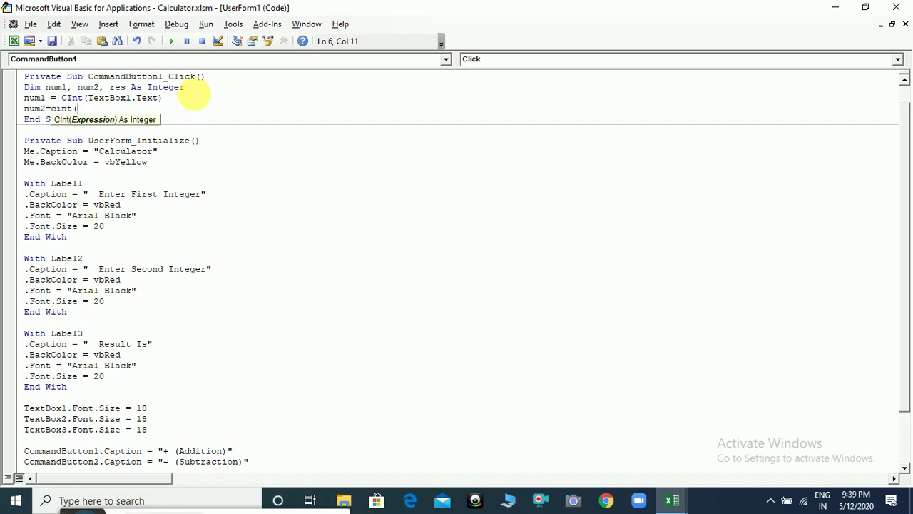
type("textb")
type("ox2.text")
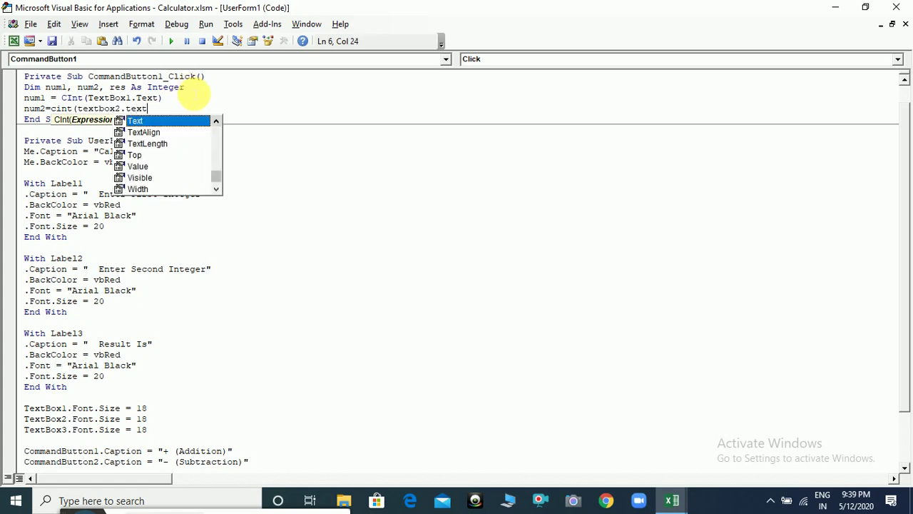
type(")")
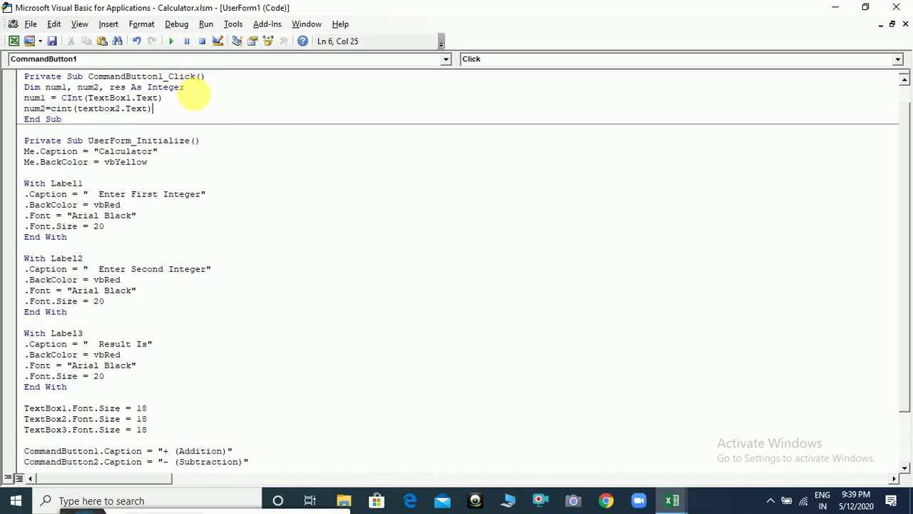
key("Return")
type("res=n")
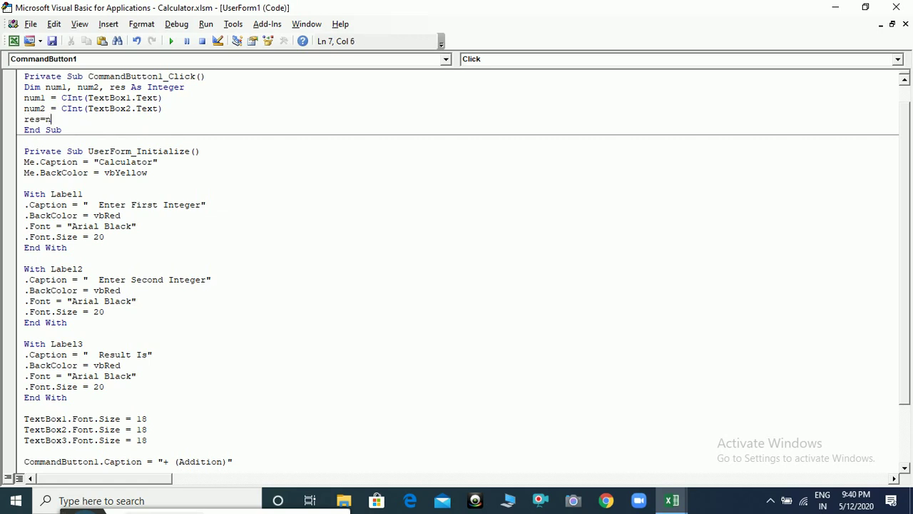
type("um1+num")
type("2")
key("Return")
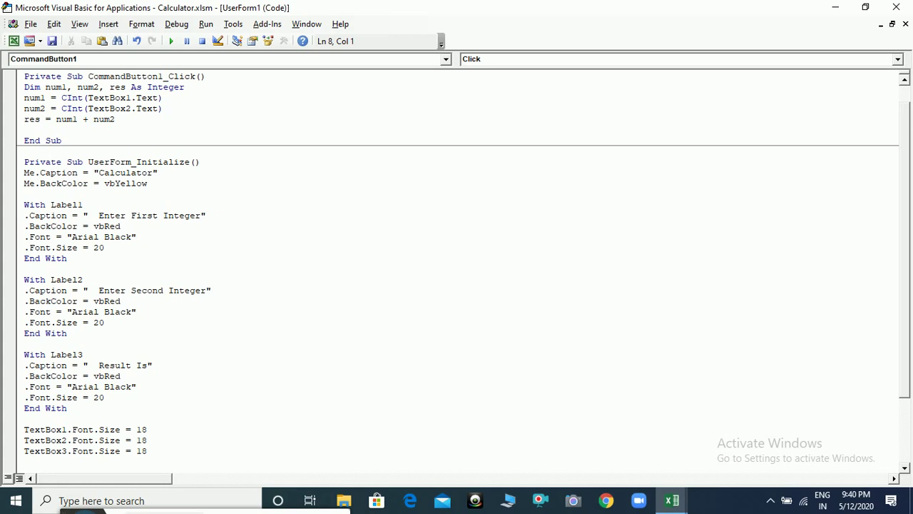
type("textbox")
type(".text")
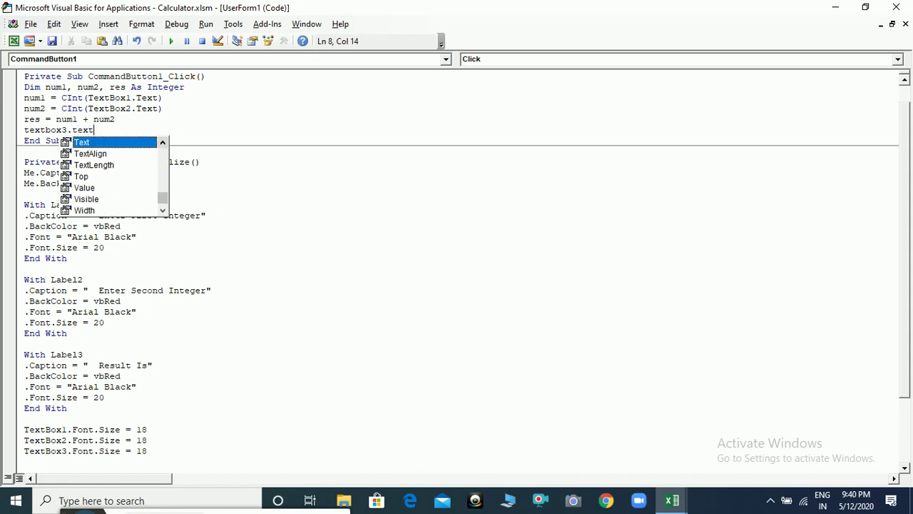
type("=num")
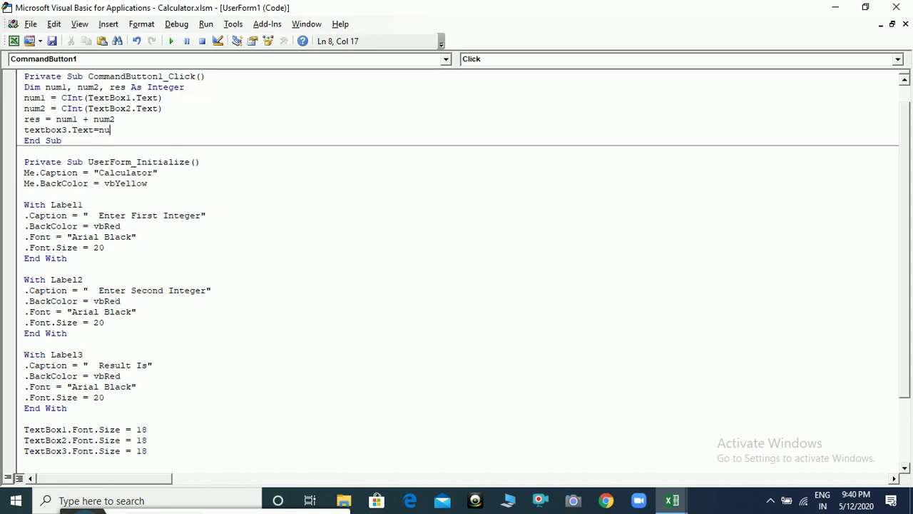
key("BackSpace")
key("BackSpace")
type("res")
key("shift+Left")
key("shift+Left")
key("shift+Left")
key("shift+Left")
key("shift+Left")
key("shift+Left")
key("shift+Left")
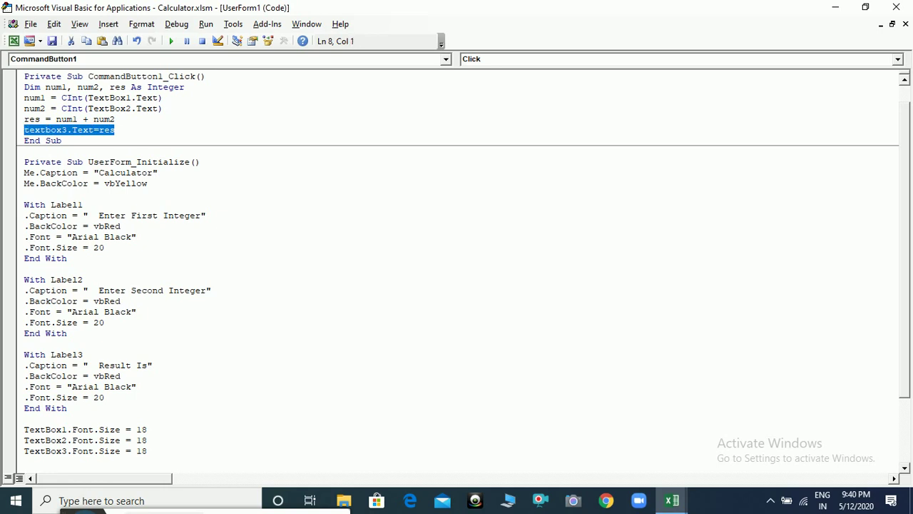
key("shift+Up")
key("shift+Up")
key("shift+Up")
key("shift+Up")
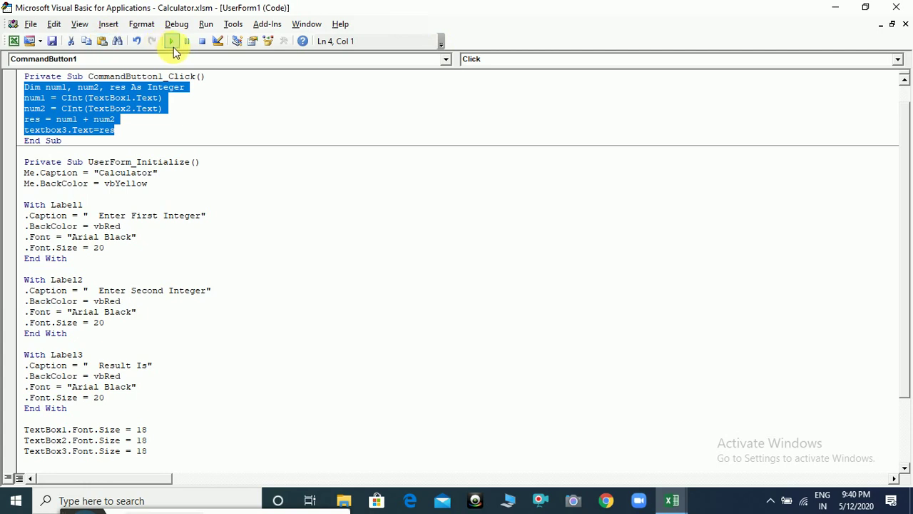
Run the form with 1200 and 34, try addition (1234) and multiplication, then close it.
left_click(174, 47)
type("12")
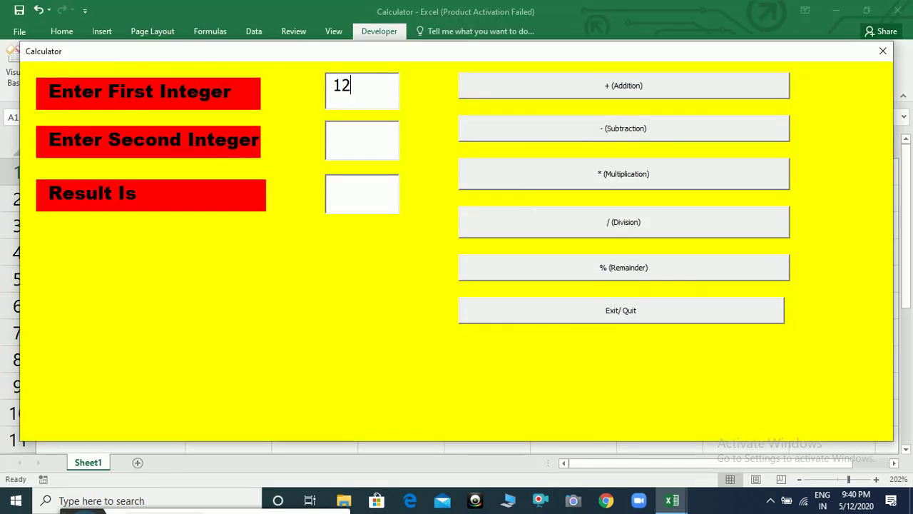
type("00")
key("Tab")
type("34")
left_click(670, 83)
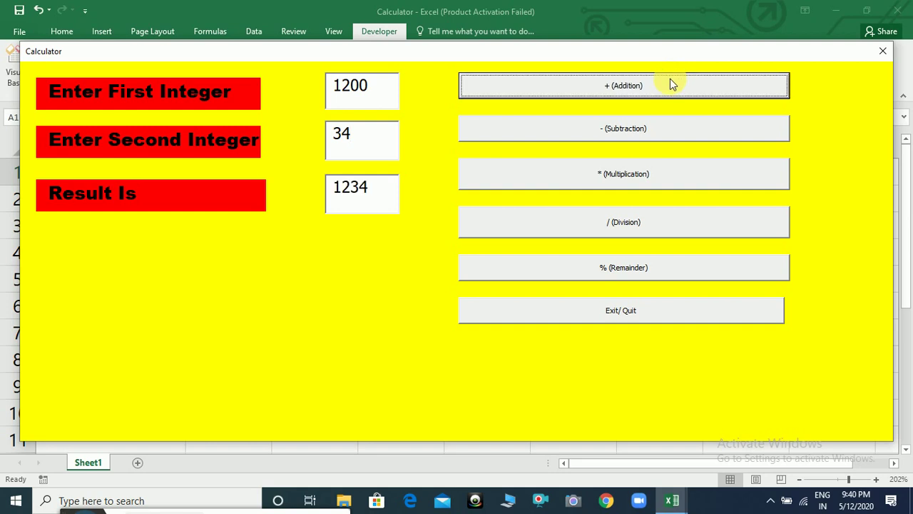
left_click(618, 173)
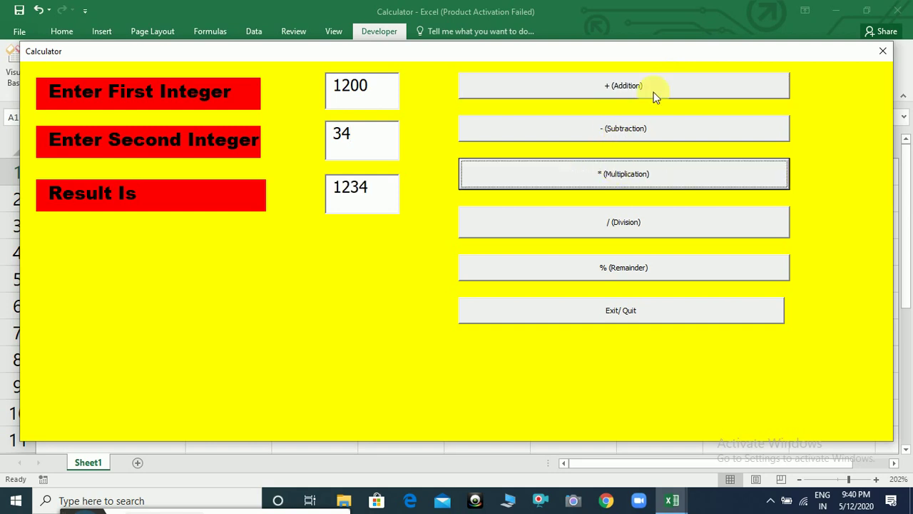
left_click(883, 52)
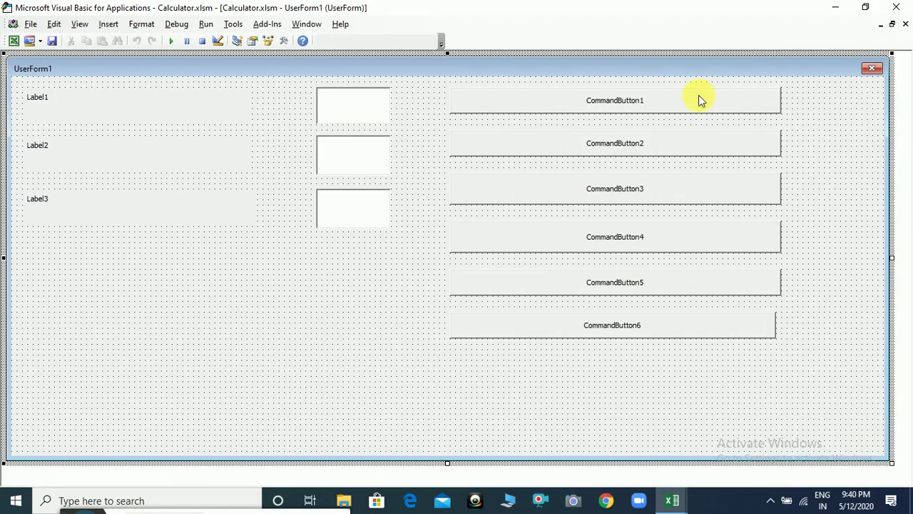
Paste the addition code into CommandButton2's handler and change + to - for subtraction.
double_click(672, 146)
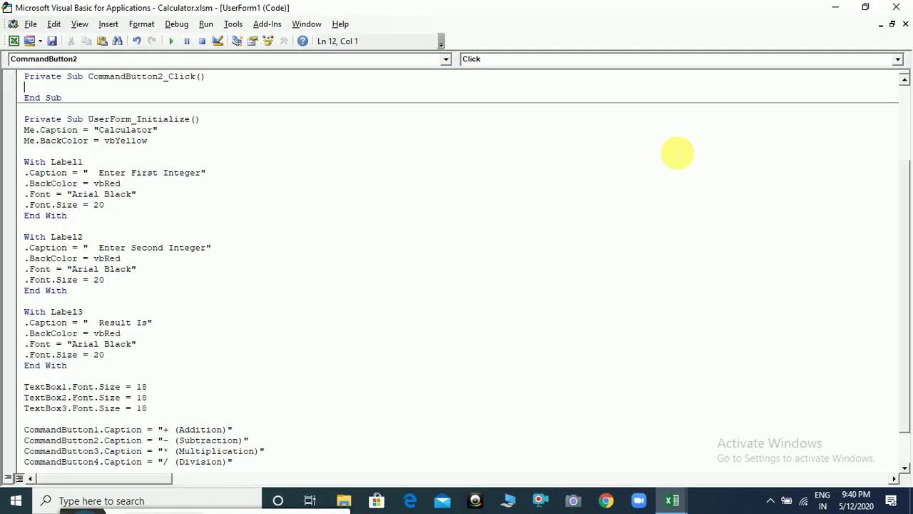
type("Dim num1, num2, res As Integer num1 = CInt(TextBox1.Text) num2 = CInt(TextBox2.Text) res = num1 + num2 TextBox3.Text = res")
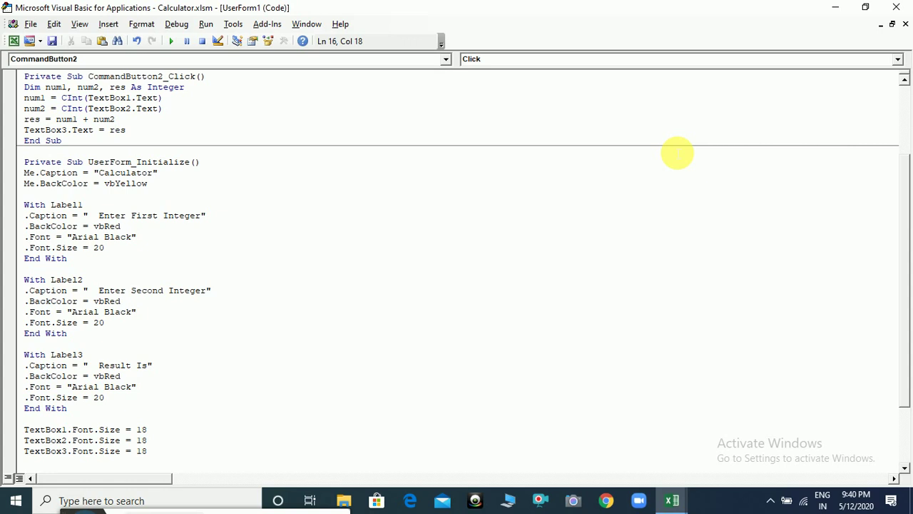
key("Left")
key("Left")
key("BackSpace")
type("-")
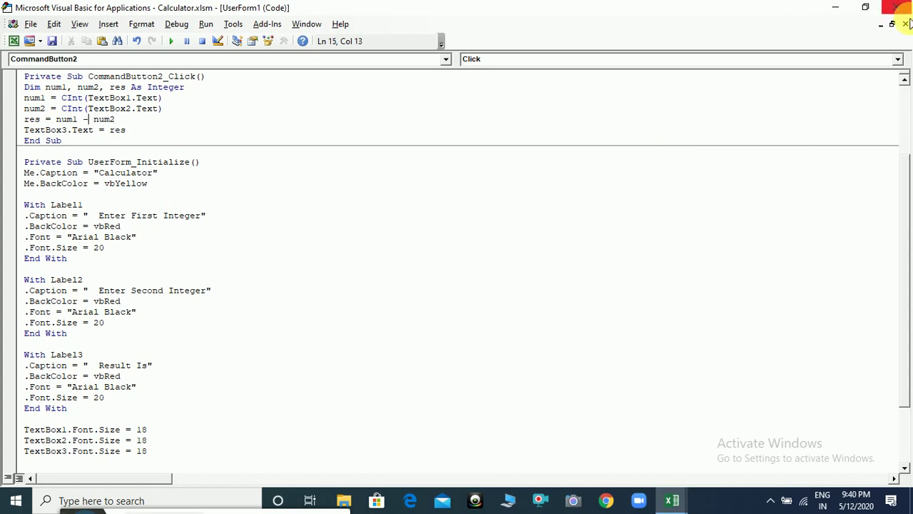
left_click(906, 24)
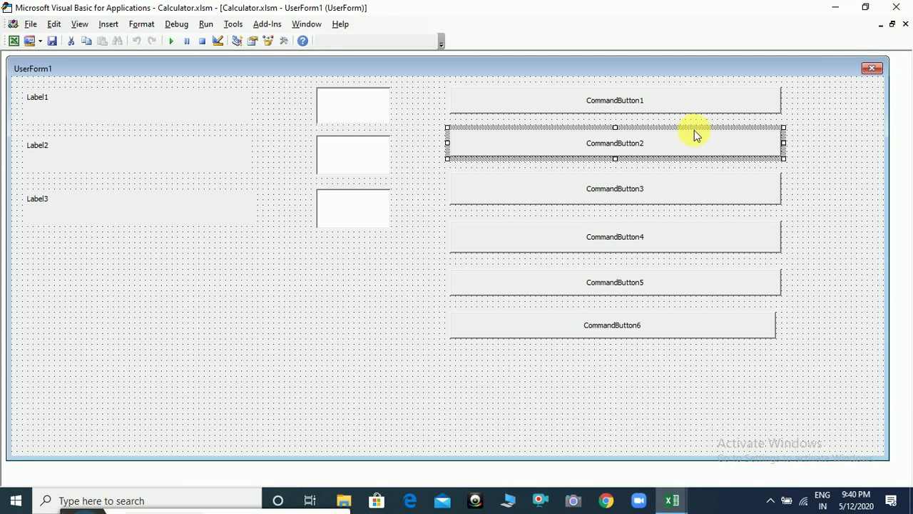
Make CommandButton3 multiply by replacing + with * in its res line.
left_click(635, 187)
left_click(635, 188)
double_click(582, 200)
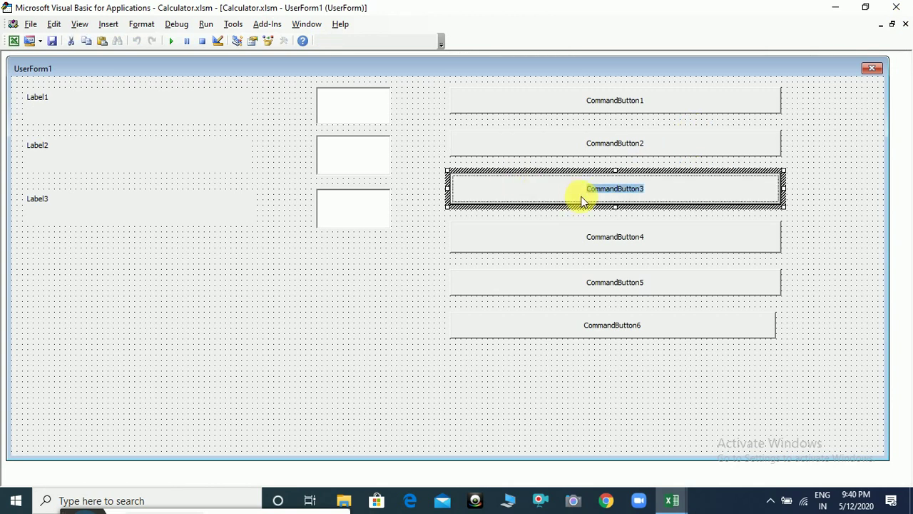
left_click(353, 300)
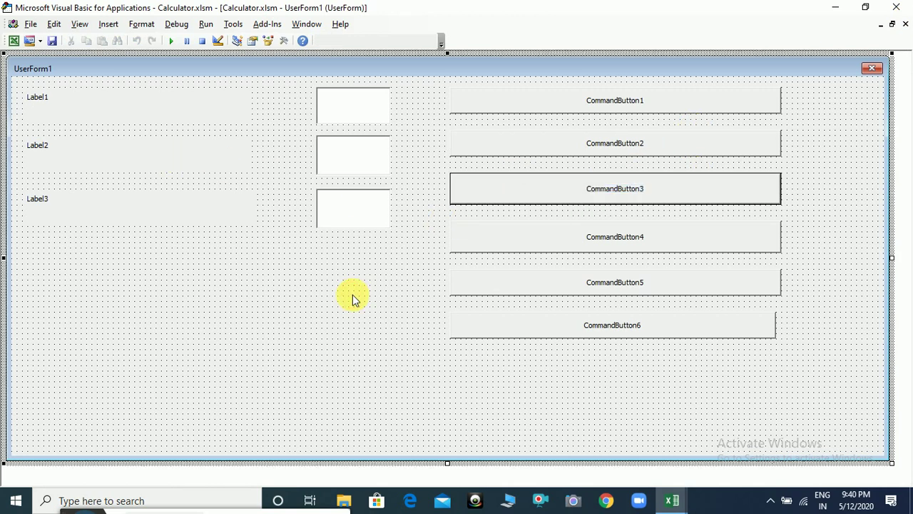
double_click(542, 187)
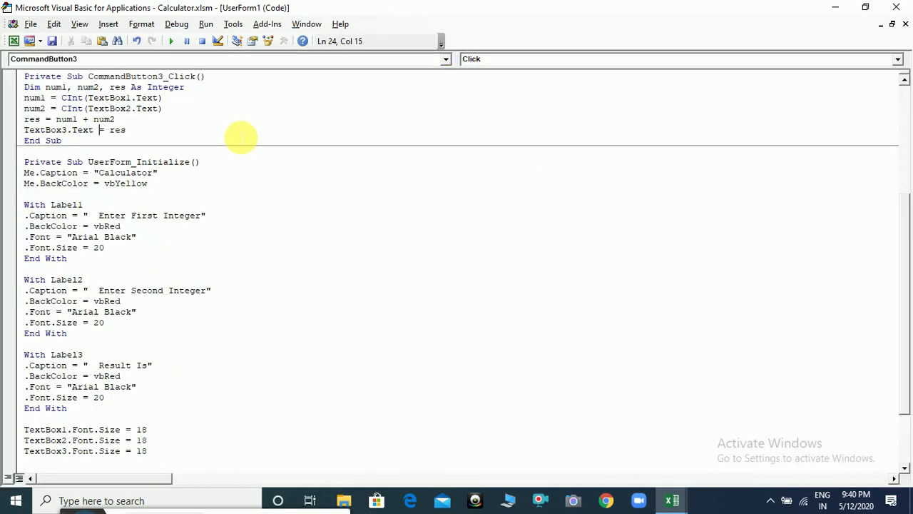
key("BackSpace")
type("*")
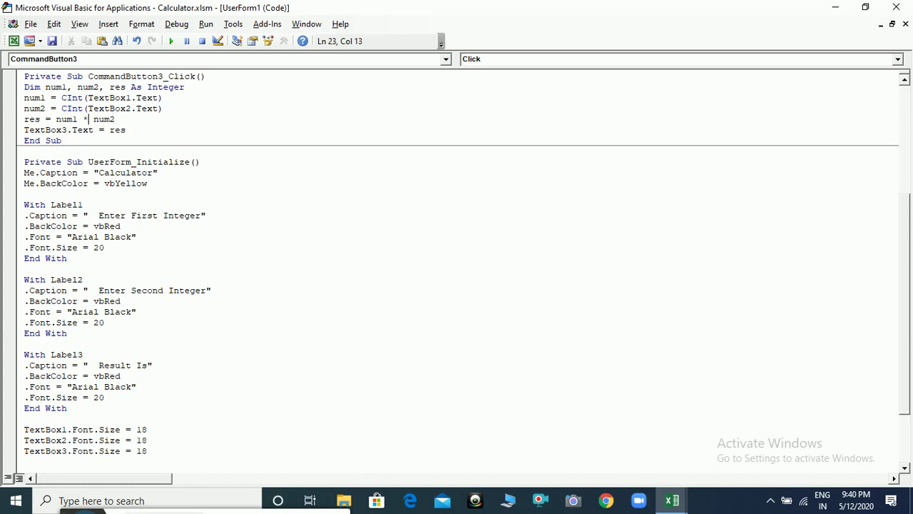
left_click(906, 23)
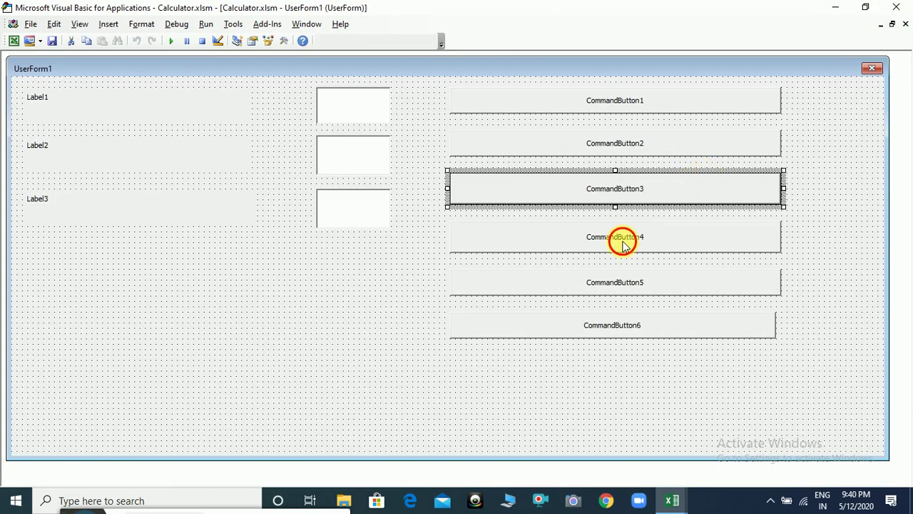
Paste the code into CommandButton4's handler and change the operator to / for division.
double_click(623, 241)
type("Dim num1, num2, res As Integer num1 = CInt(TextBox1.Text) num2 = CInt(TextBox2.Text) res = num1 + num2 TextBox3.Text = res")
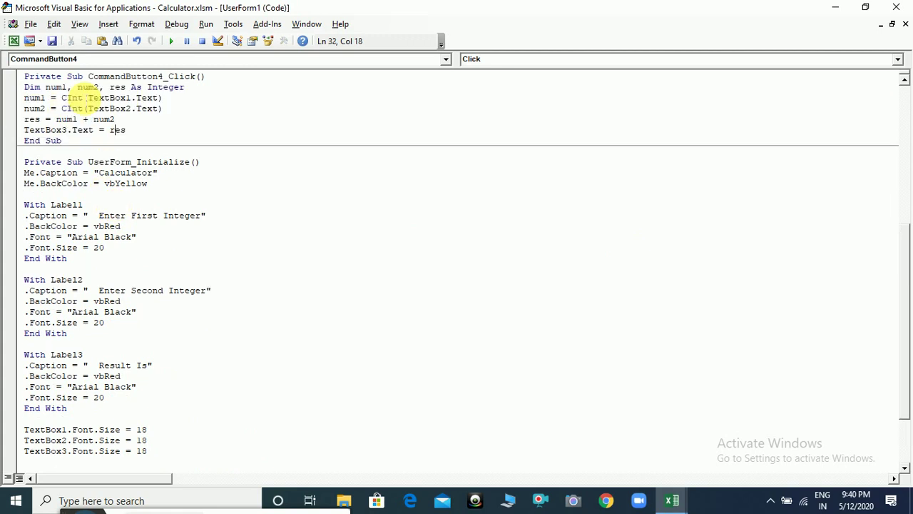
left_click(113, 130)
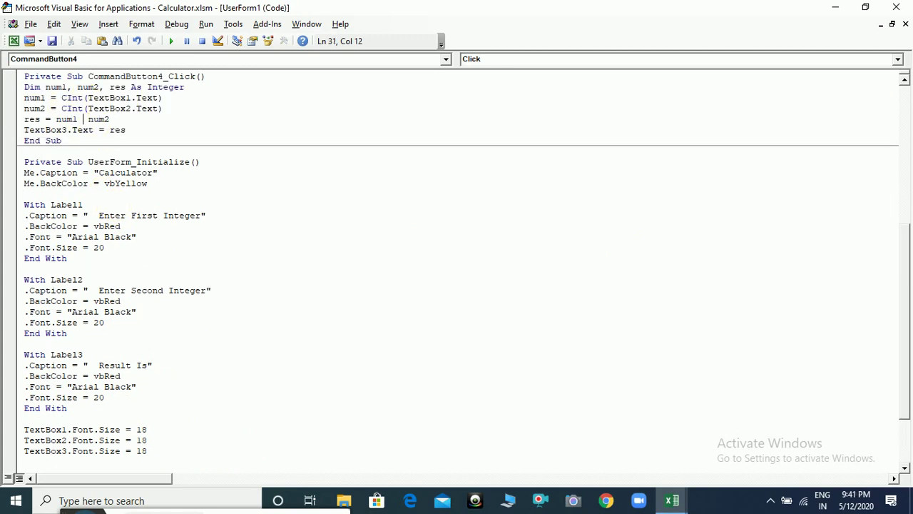
key("BackSpace")
type("/")
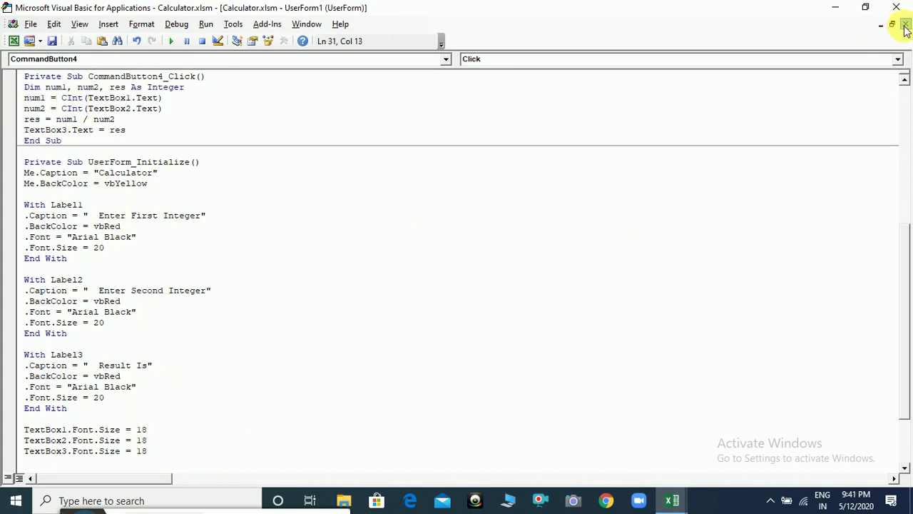
left_click(905, 25)
Paste the code into CommandButton5's handler and replace + with mod for the remainder.
double_click(649, 284)
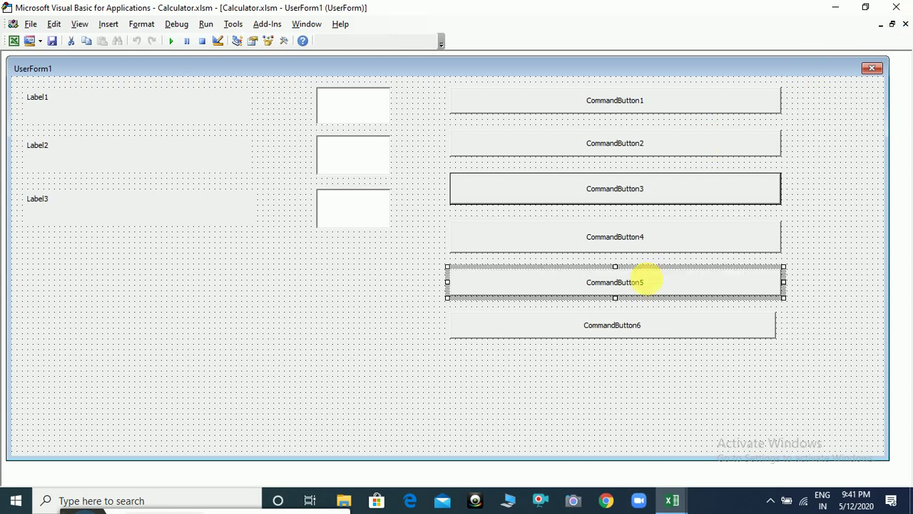
type("Dim num1, num2, res As Integer num1 = CInt(TextBox1.Text) num2 = CInt(TextBox2.Text) res = num1 + num2 TextBox3.Text = res")
left_click_drag(115, 119, 94, 119)
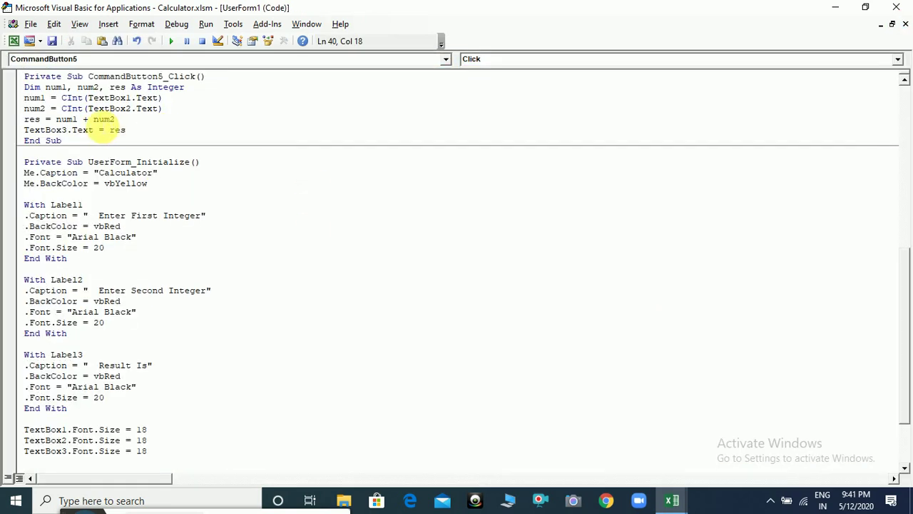
key("BackSpace")
key("BackSpace")
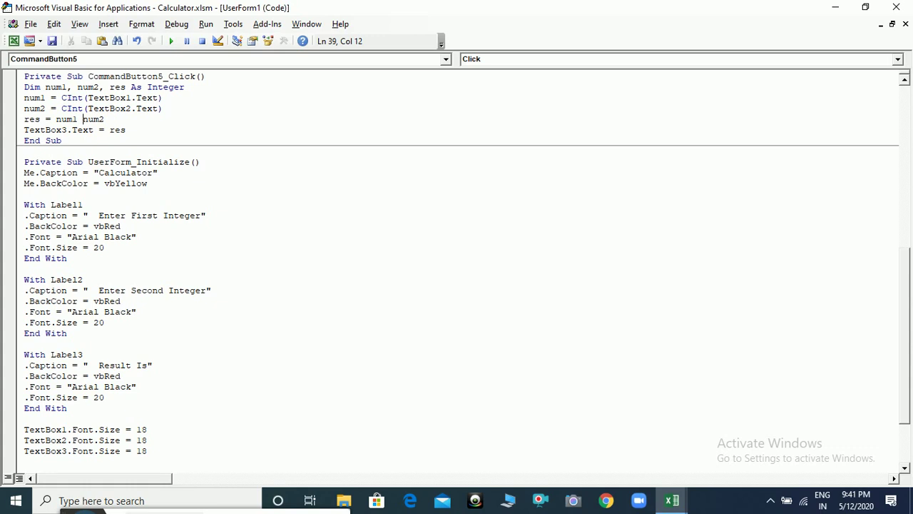
type("mod")
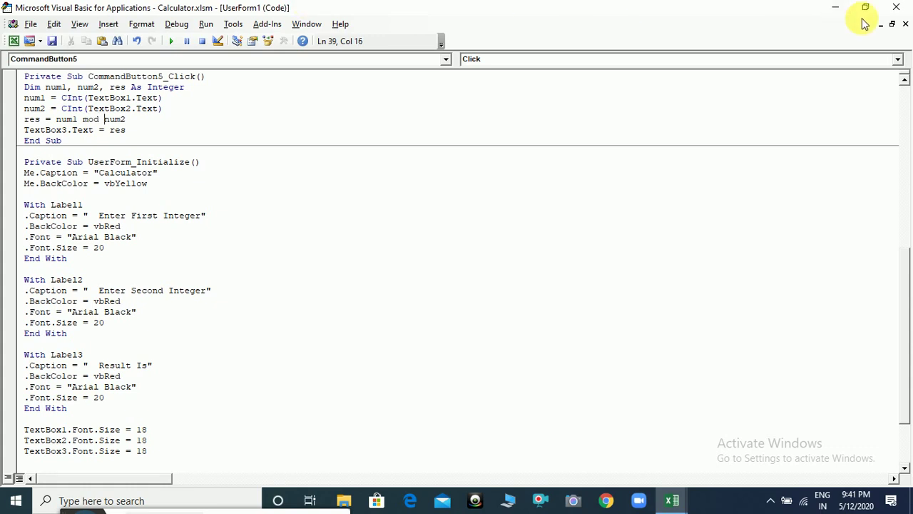
left_click(905, 25)
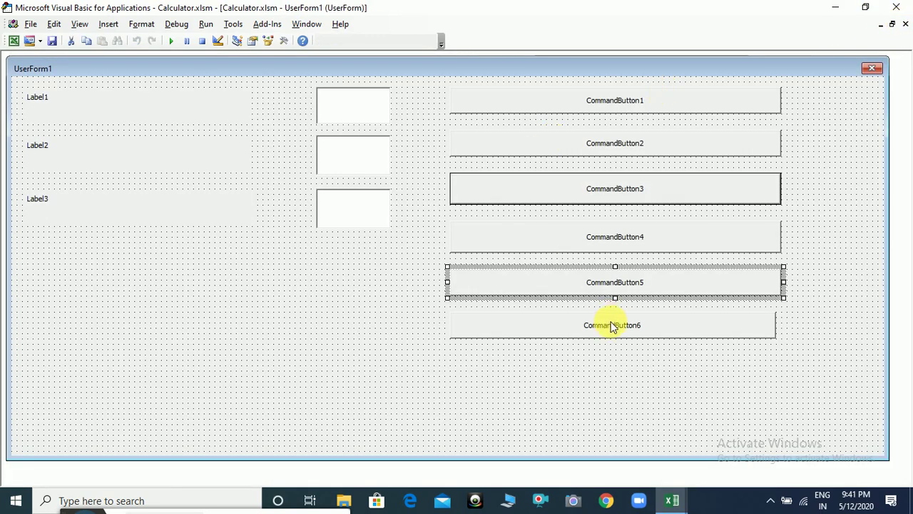
Add Unload Me to CommandButton6's click handler so it closes the form.
double_click(631, 337)
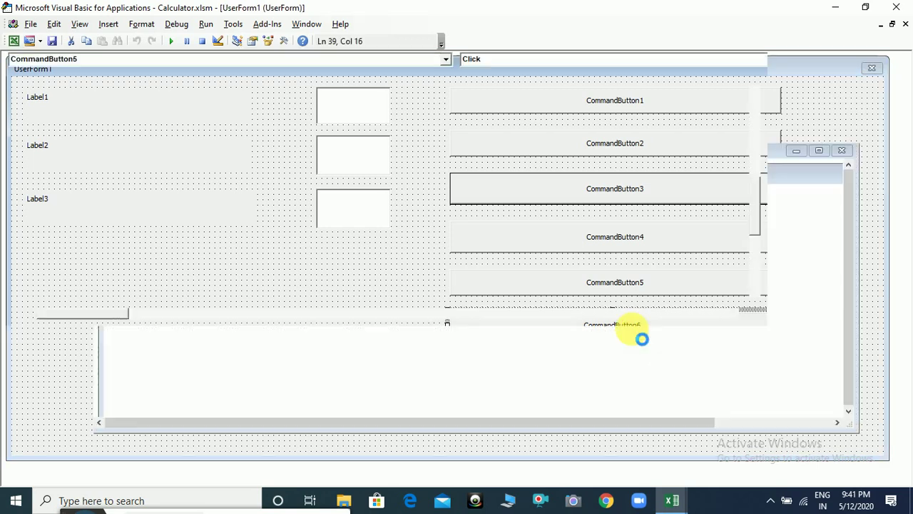
type("unload ")
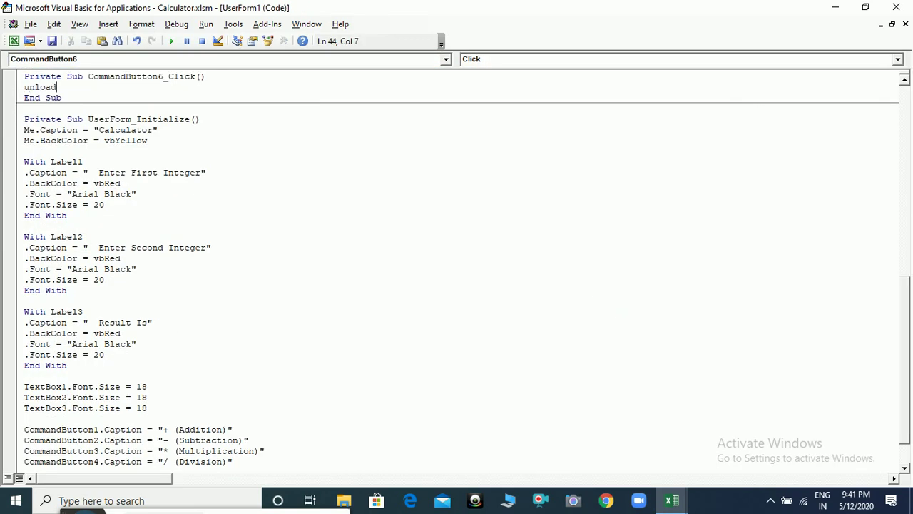
type("me")
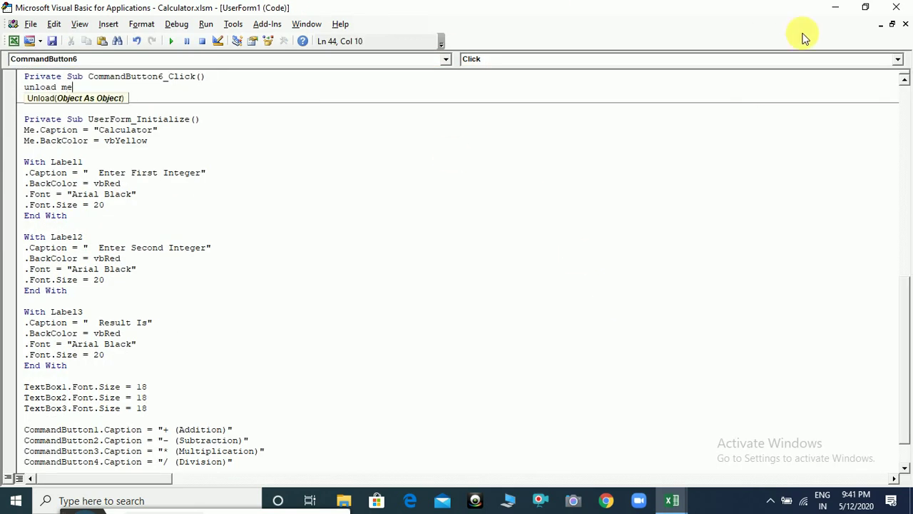
left_click(905, 25)
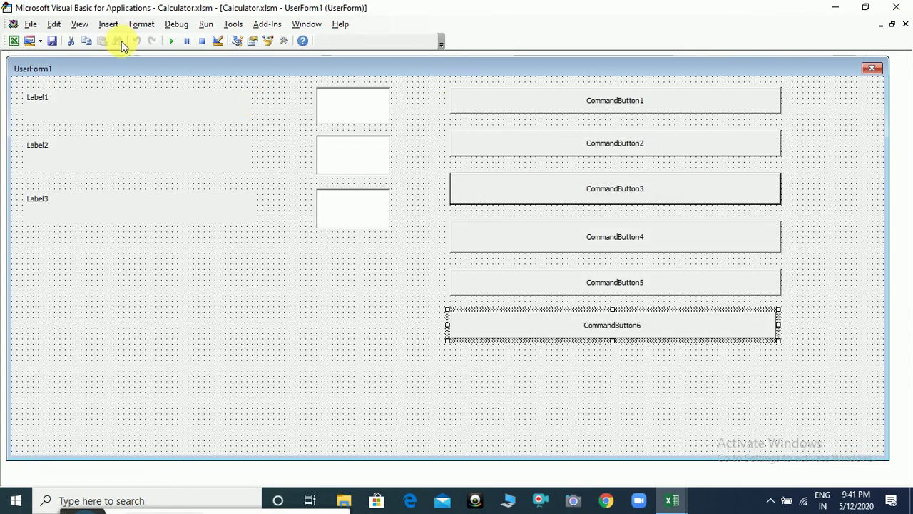
Run the form with 1200 and 41: addition gives 1241, subtraction 1159, multiplication overflows.
left_click(173, 40)
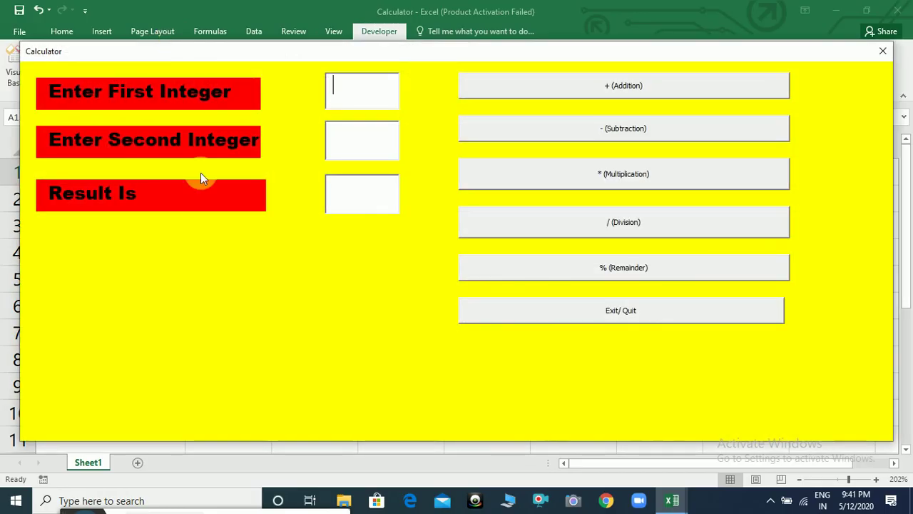
type("120")
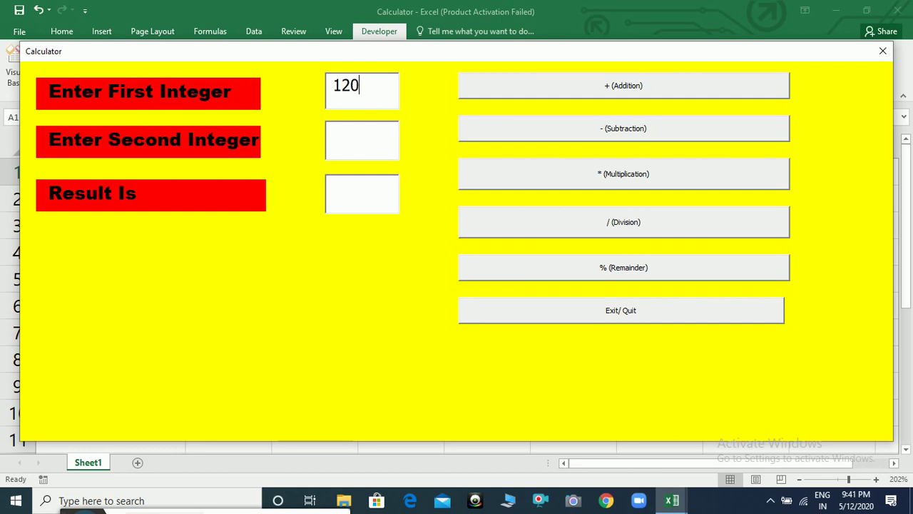
type("0")
key("Tab")
type("41")
left_click(559, 91)
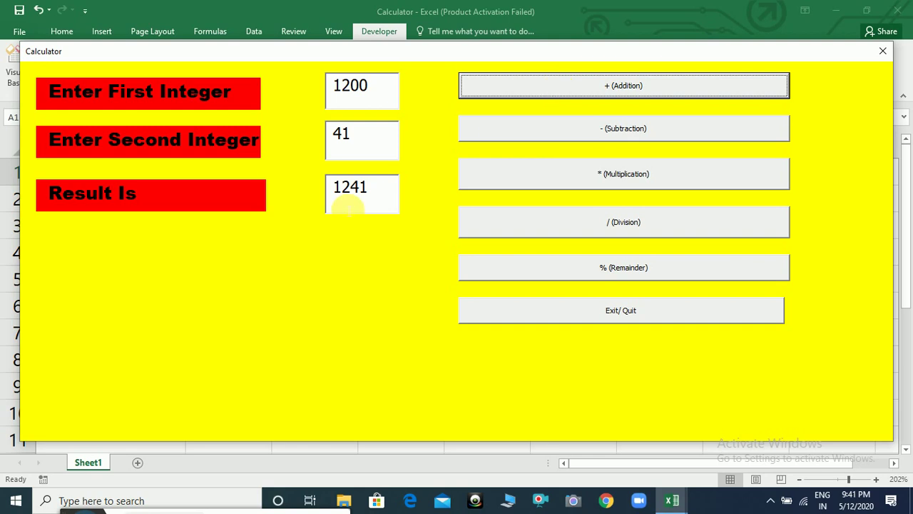
left_click(604, 132)
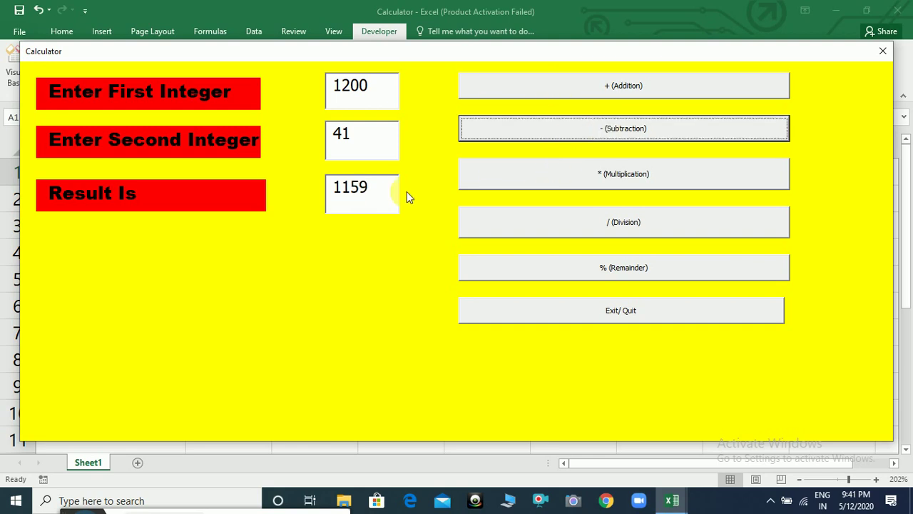
left_click(520, 177)
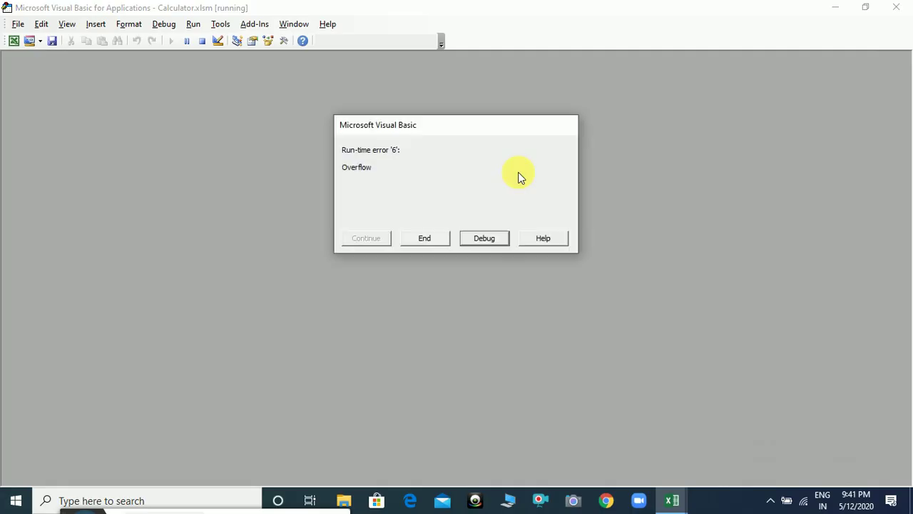
Debug the Overflow error to the multiplication line, then Reset to stop the run.
left_click(489, 239)
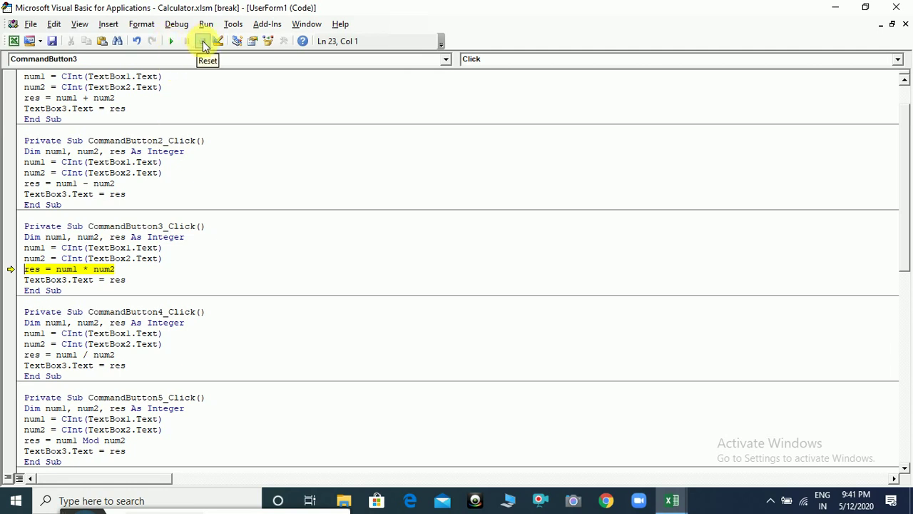
left_click(204, 43)
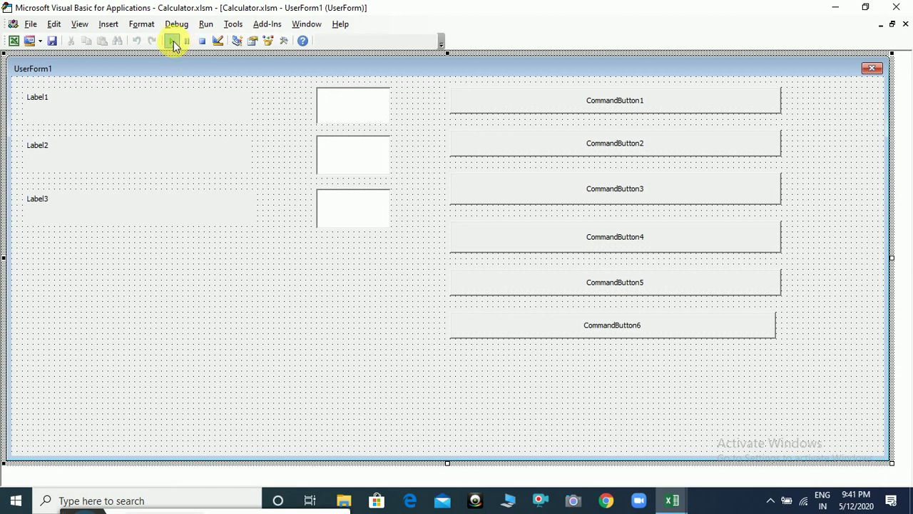
Relaunch the calculator and enter 120 and 13, correcting the mistyped first number.
left_click(173, 40)
type("12")
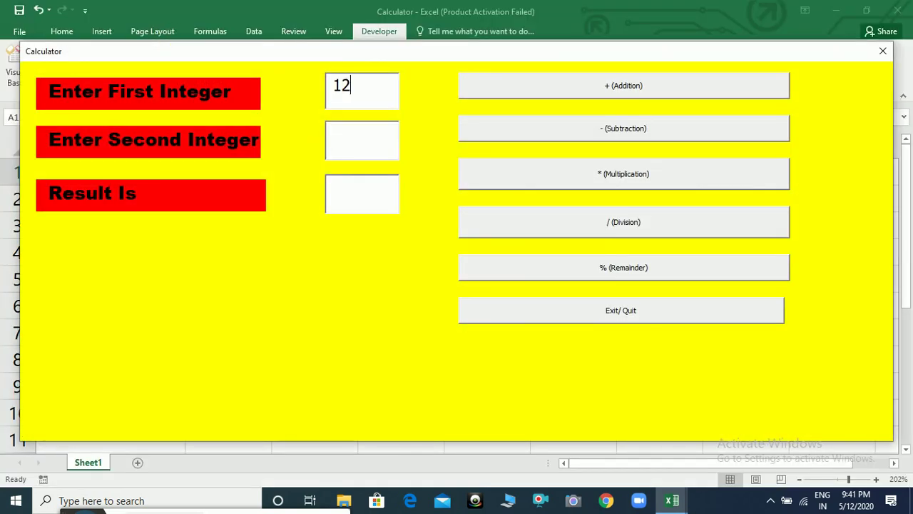
type("00")
key("BackSpace")
key("BackSpace")
key("BackSpace")
type("20")
left_click(350, 148)
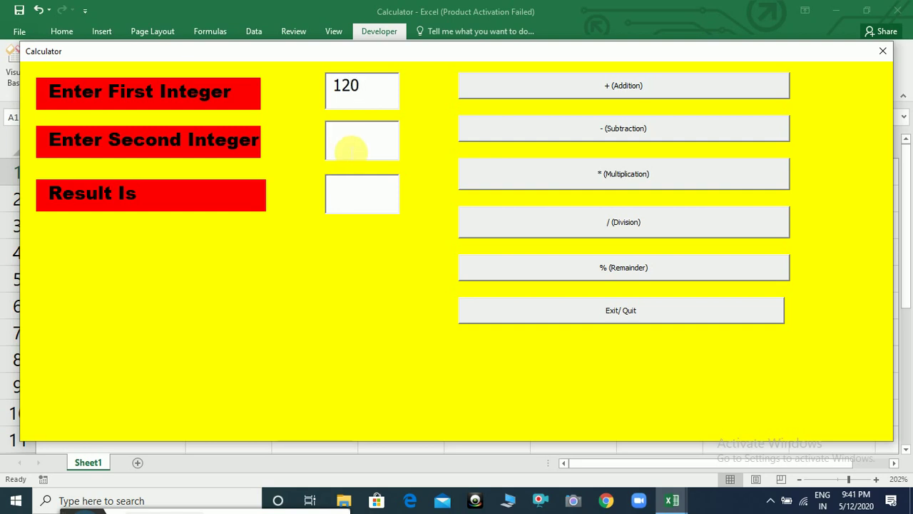
type("13")
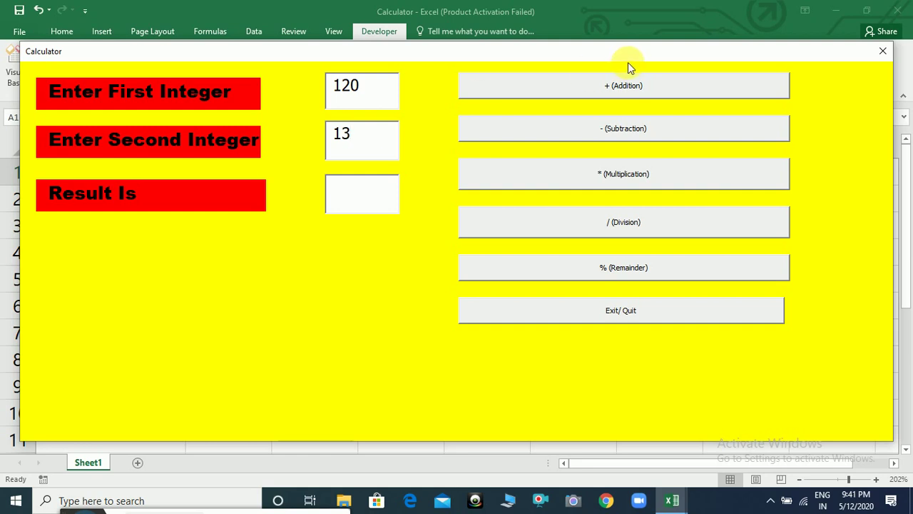
Try all five operations (133, 1560, 9, remainder 3), then quit the form.
left_click(619, 85)
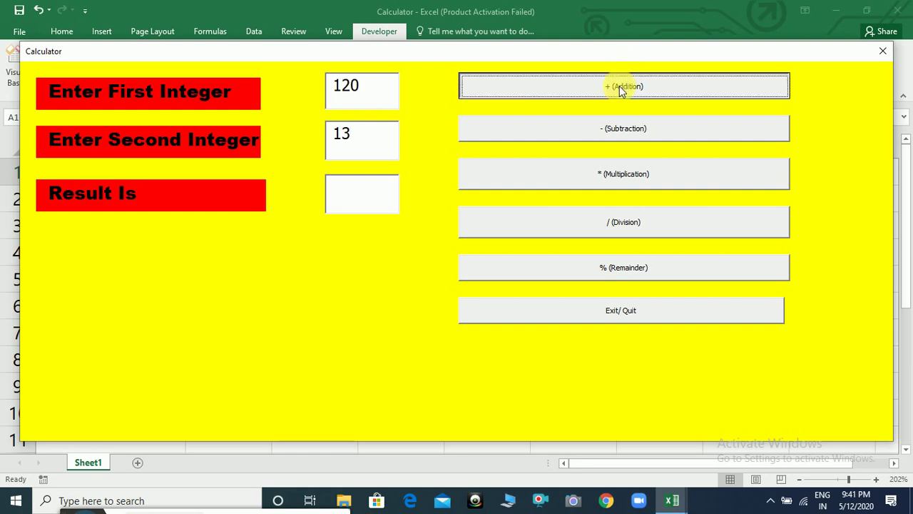
left_click(607, 128)
left_click(606, 177)
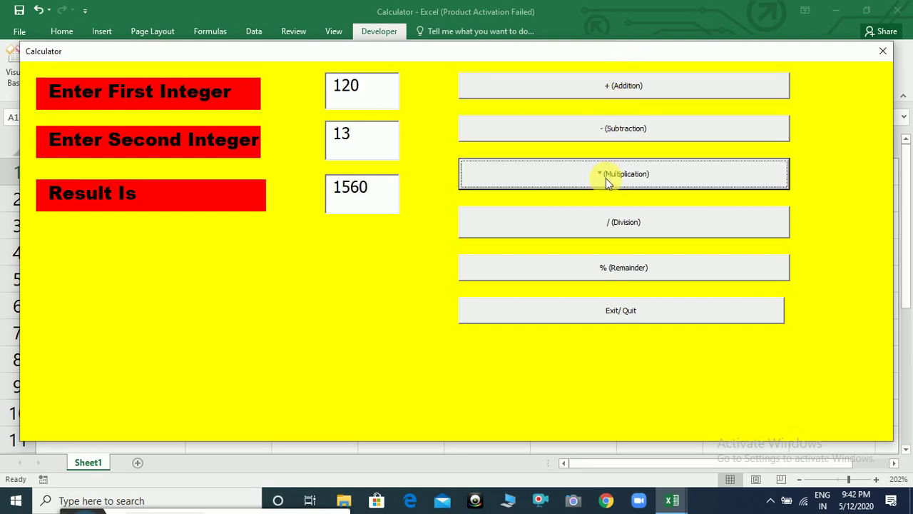
left_click(610, 226)
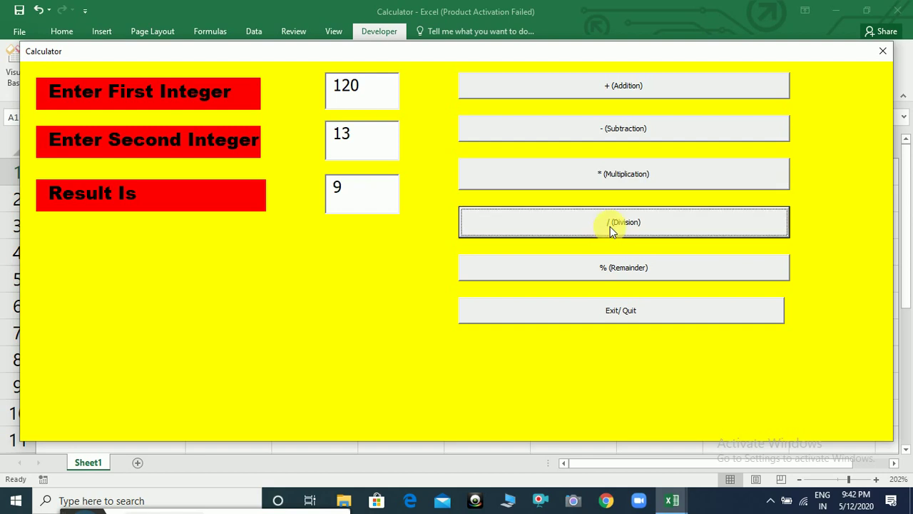
left_click(613, 268)
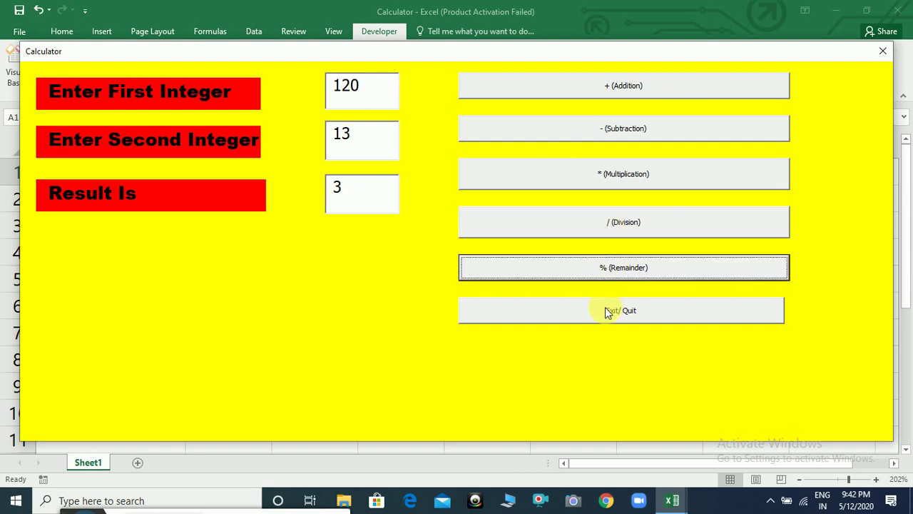
left_click(661, 310)
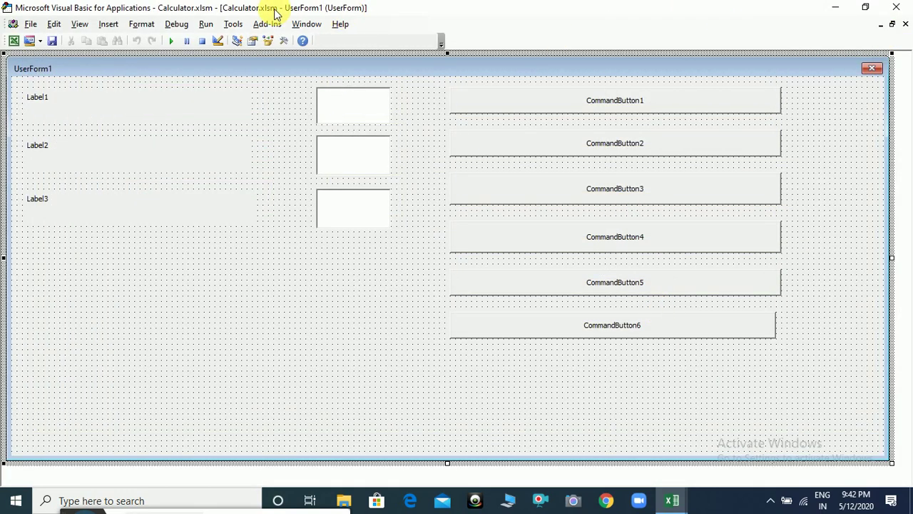
Show the Project Explorer from the View menu, then close the VBA editor.
left_click(79, 25)
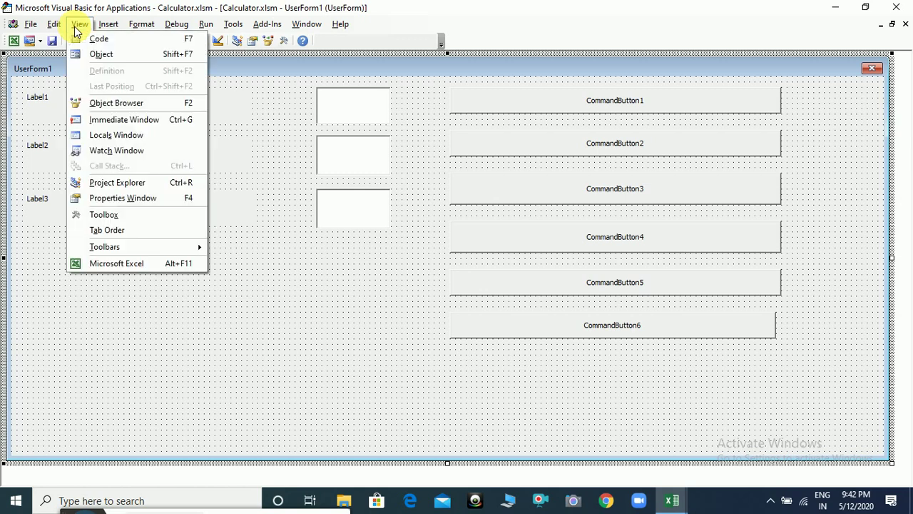
left_click(141, 187)
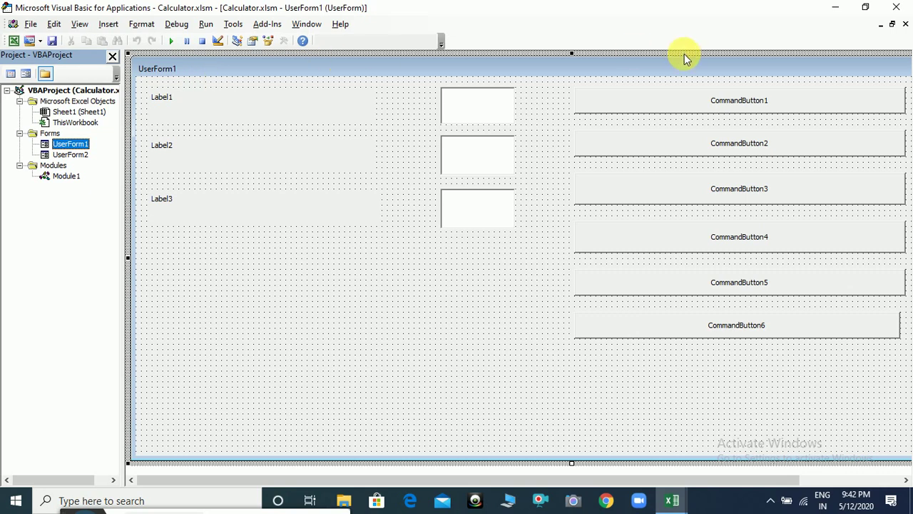
left_click(903, 12)
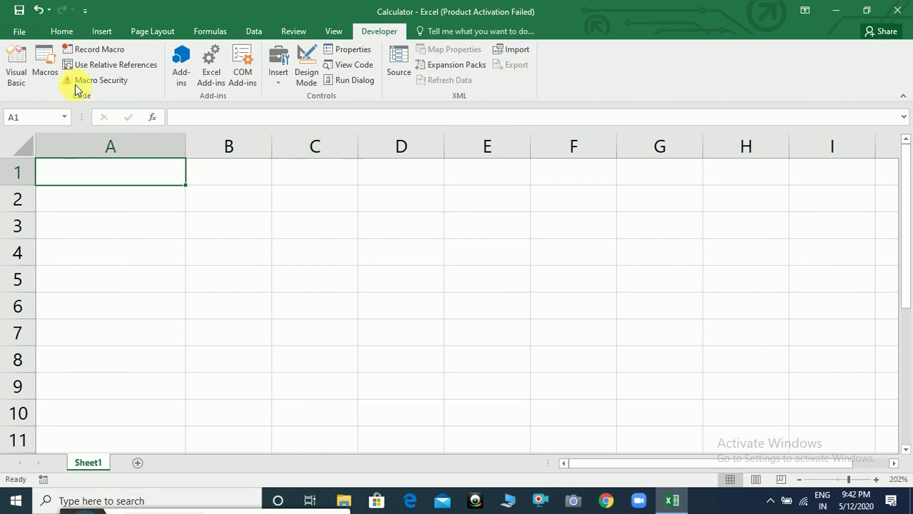
In the Macro dialog, name a new macro 'calculator' and create it.
left_click(56, 74)
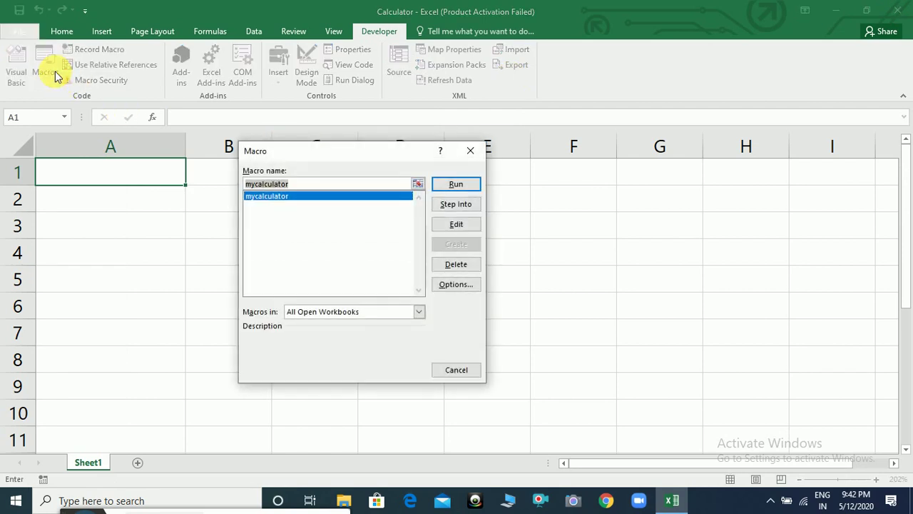
type("cal")
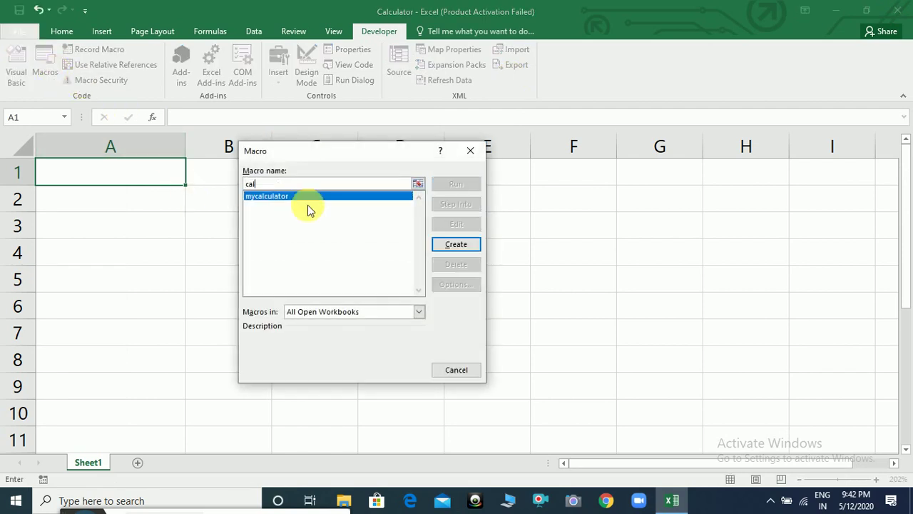
type("culator")
left_click(454, 246)
type("load")
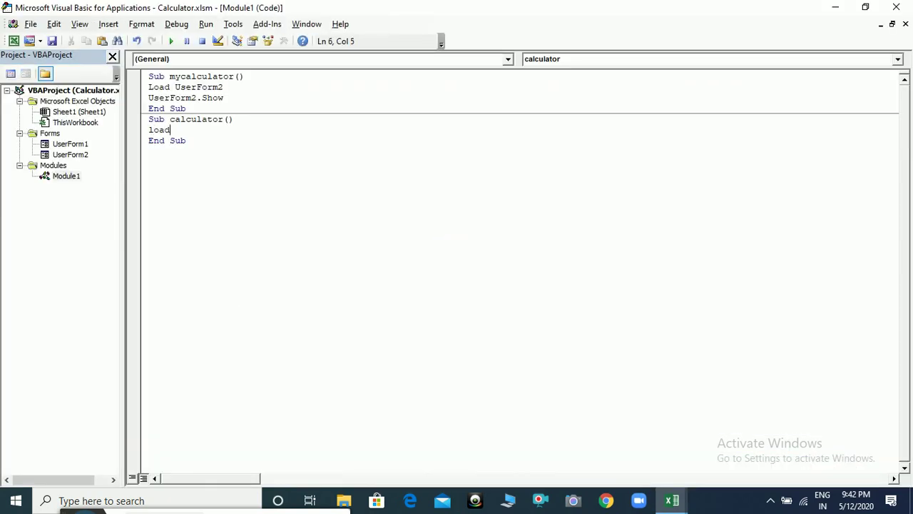
Write Load UserForm1 and UserForm1.Show in Sub calculator, then close the editor.
type(" userform1")
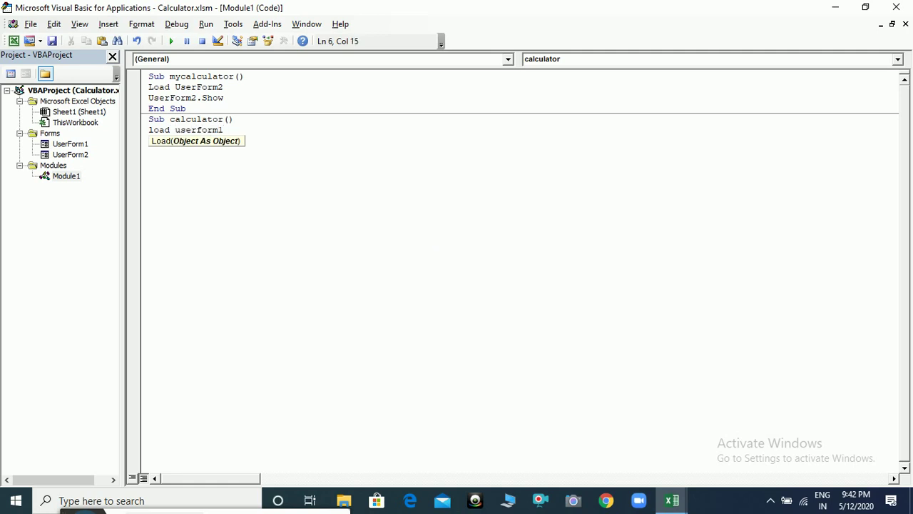
key("Return")
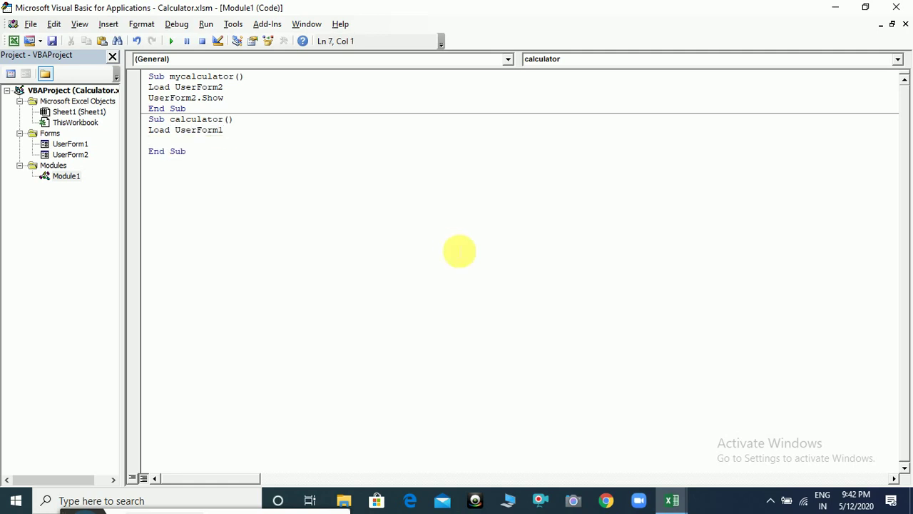
type("userform1.")
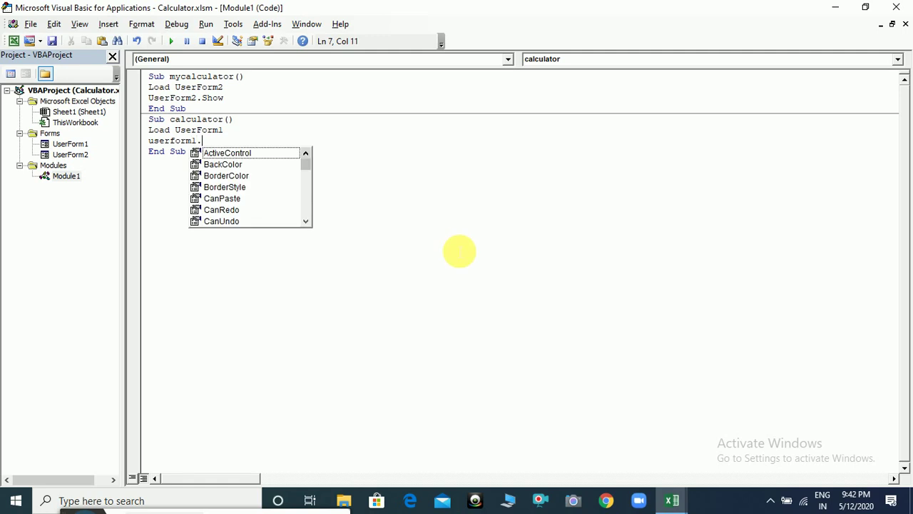
type("sho")
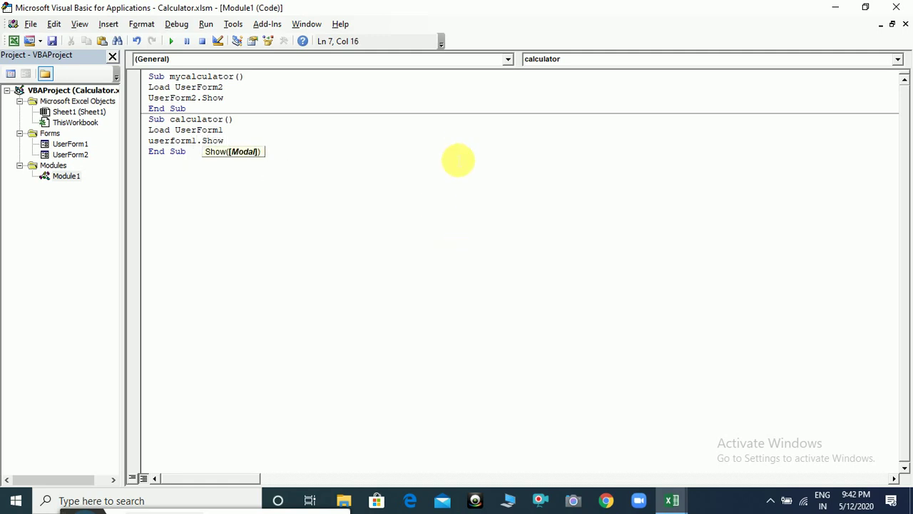
left_click(897, 7)
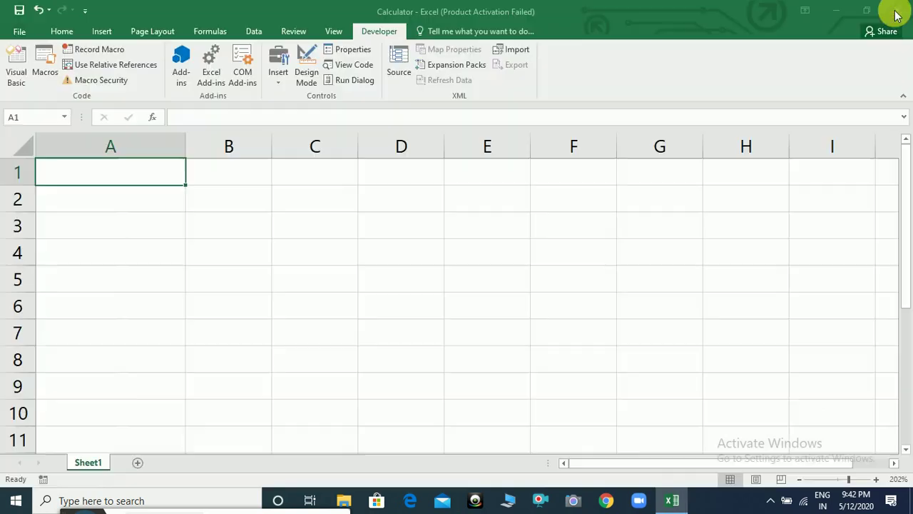
Run the calculator macro and enter 12 and 6 in the form.
left_click(42, 68)
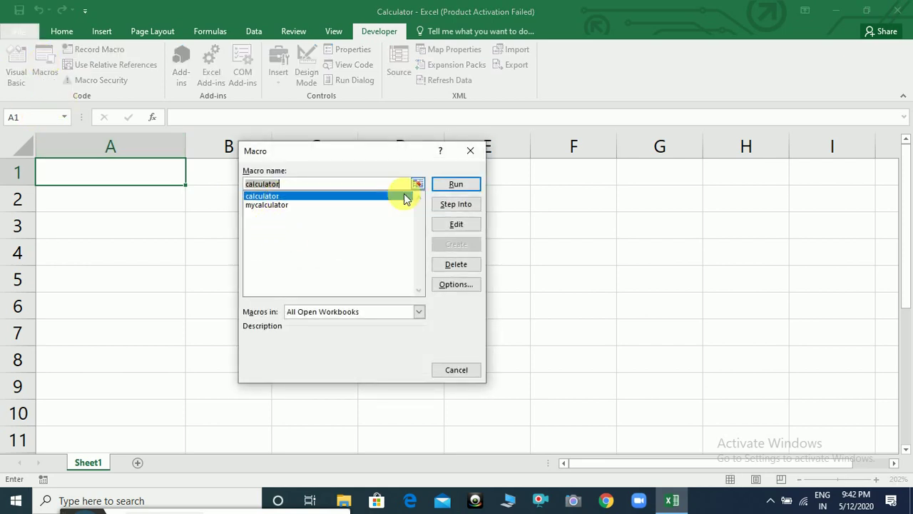
left_click(453, 185)
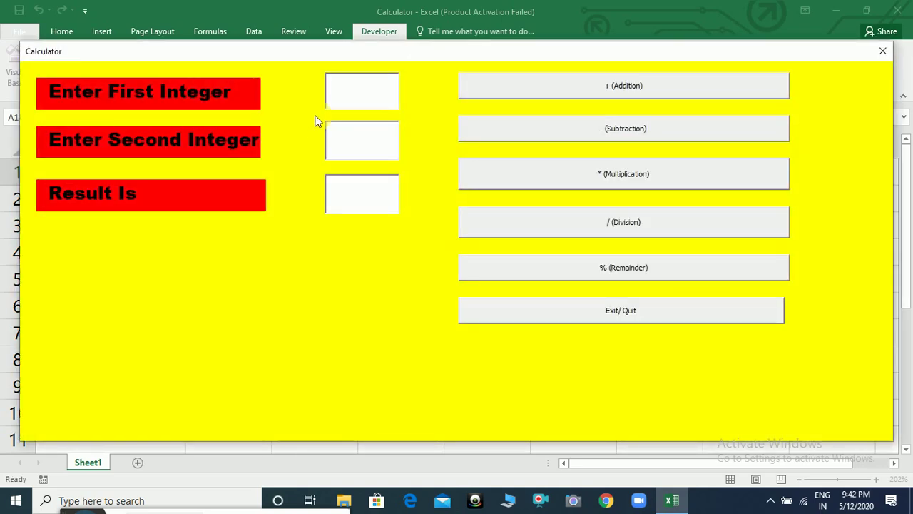
type("12")
left_click(373, 143)
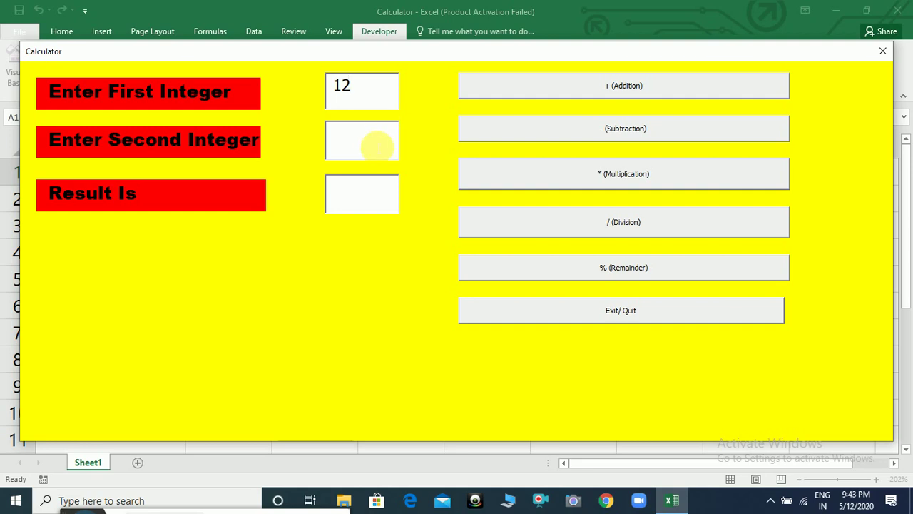
type("6")
Check addition, subtraction, multiplication, division and remainder on 12 and 6, then quit.
left_click(651, 92)
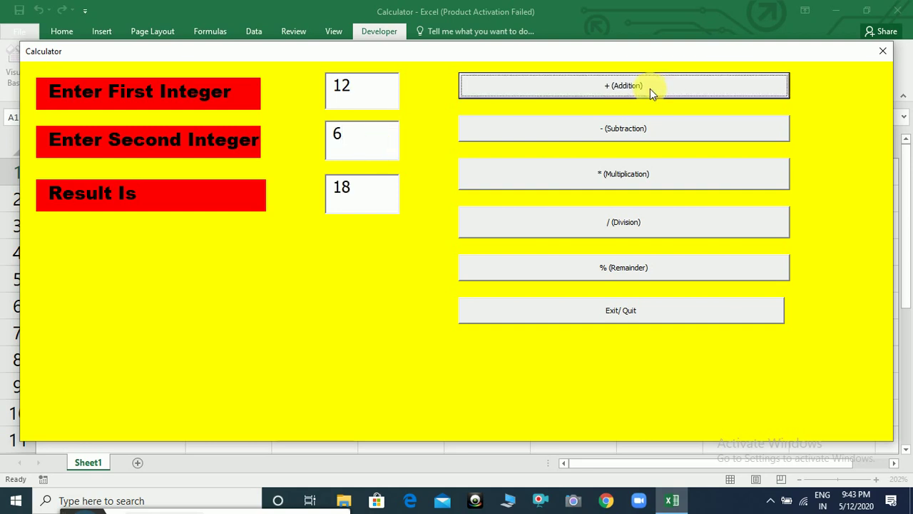
left_click(618, 130)
left_click(610, 171)
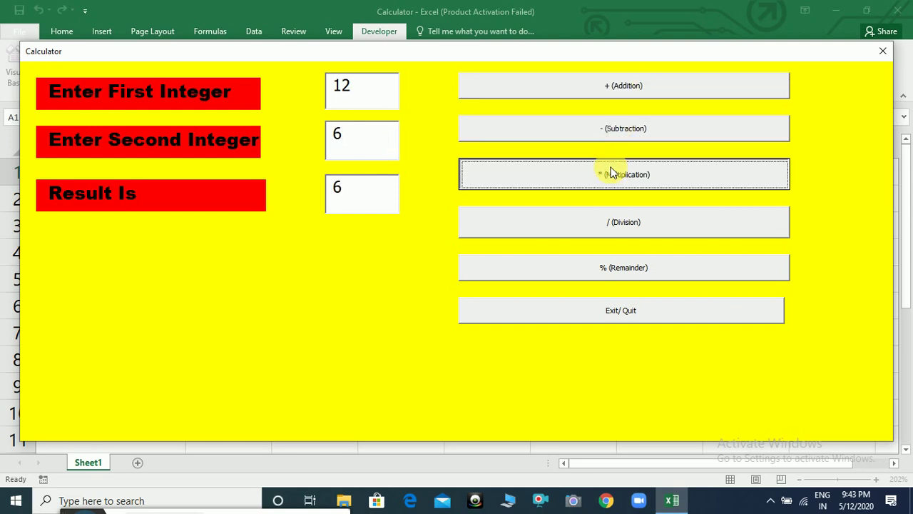
left_click(604, 214)
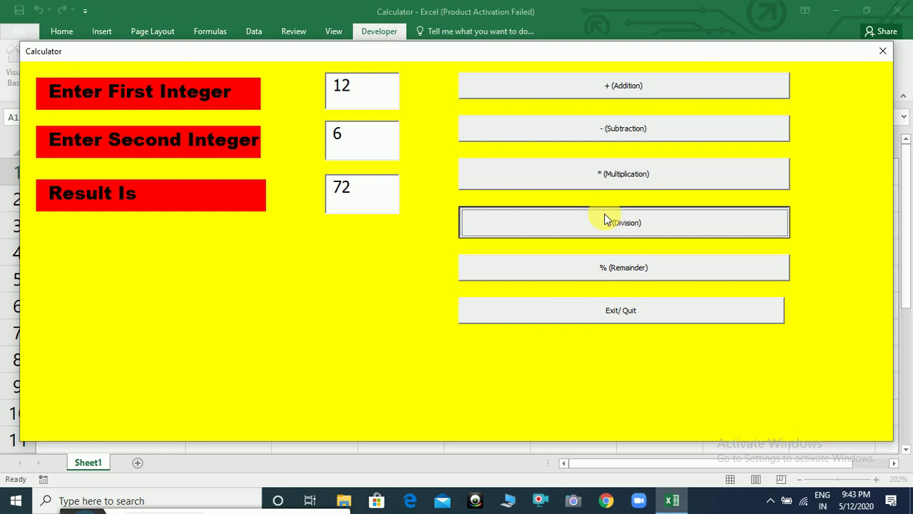
left_click(616, 264)
left_click(637, 312)
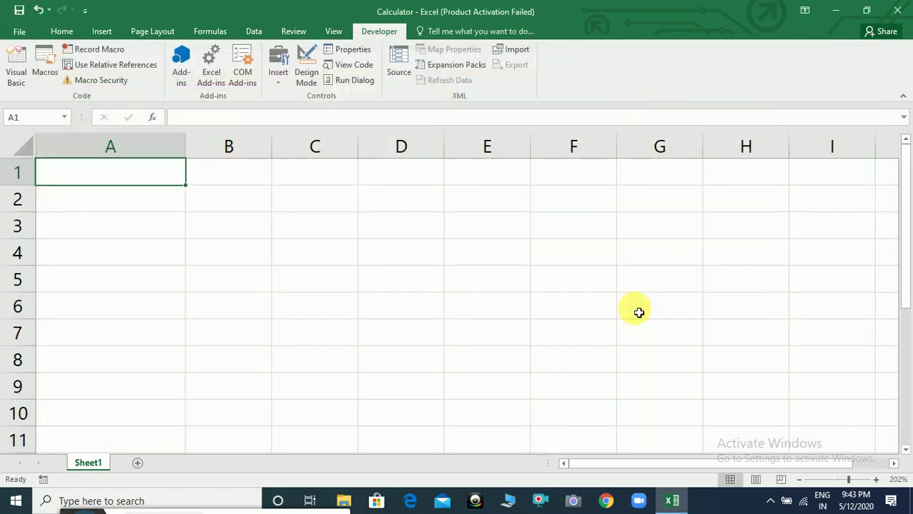